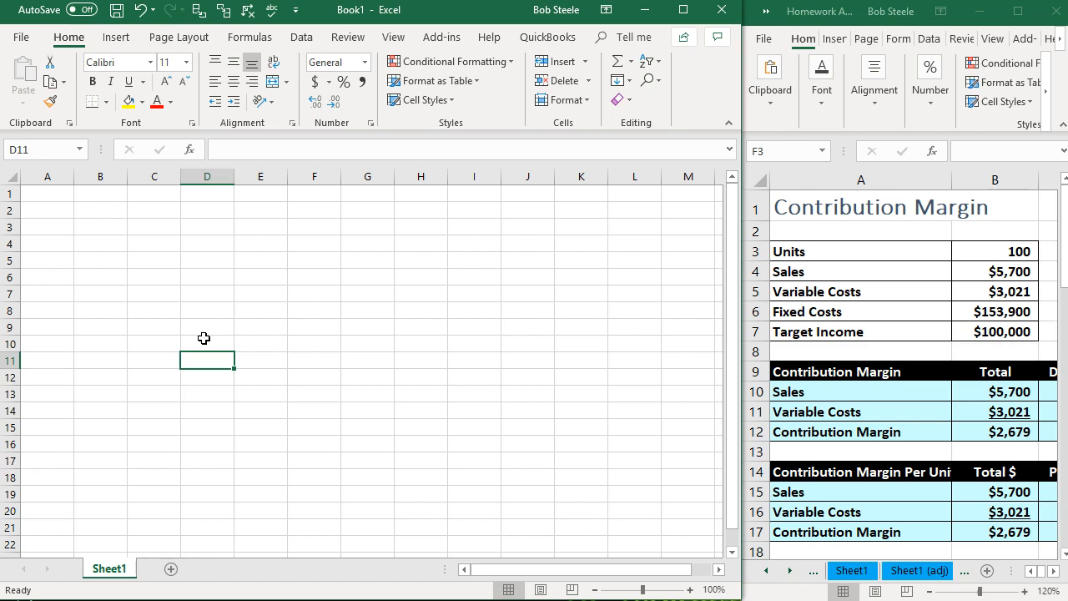
pyautogui.click(206, 325)
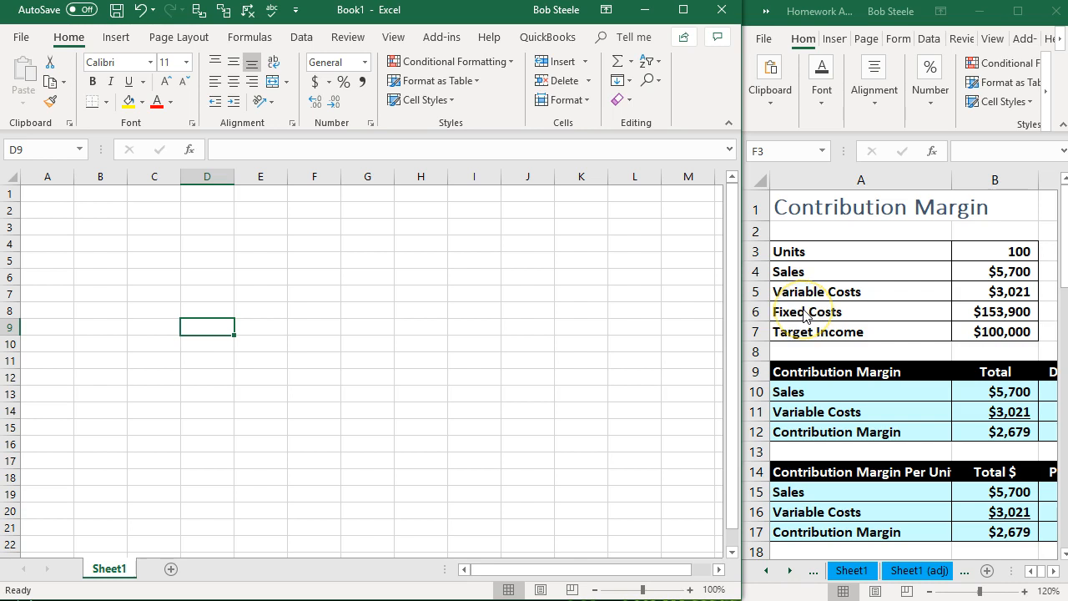
pyautogui.click(410, 359)
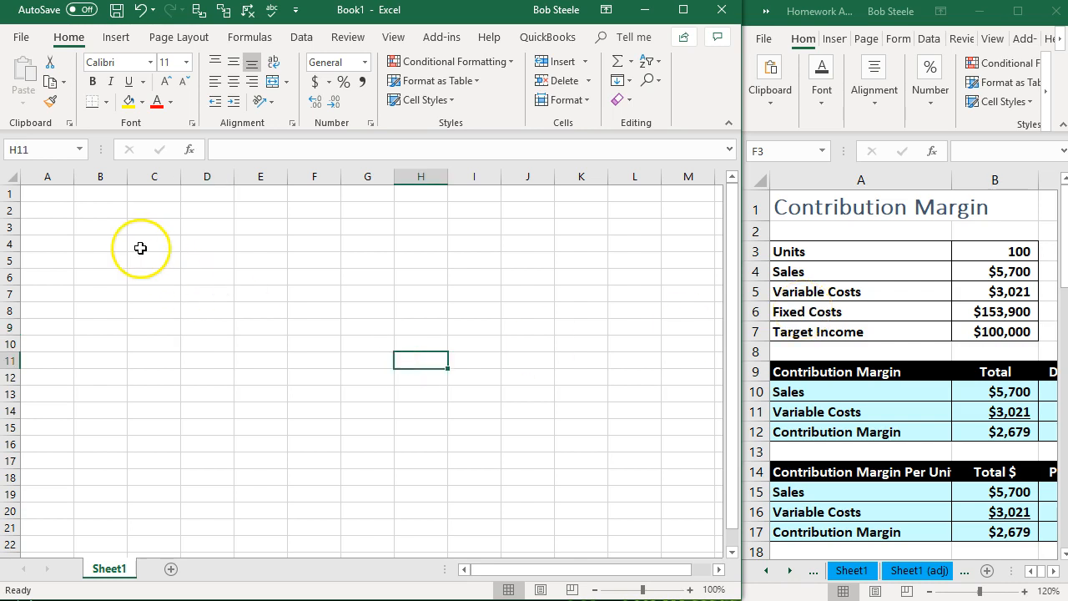
# - Format the whole blank sheet as Currency with no symbol, zero decimal places and negative numbers in black parentheses
pyautogui.click(8, 178)
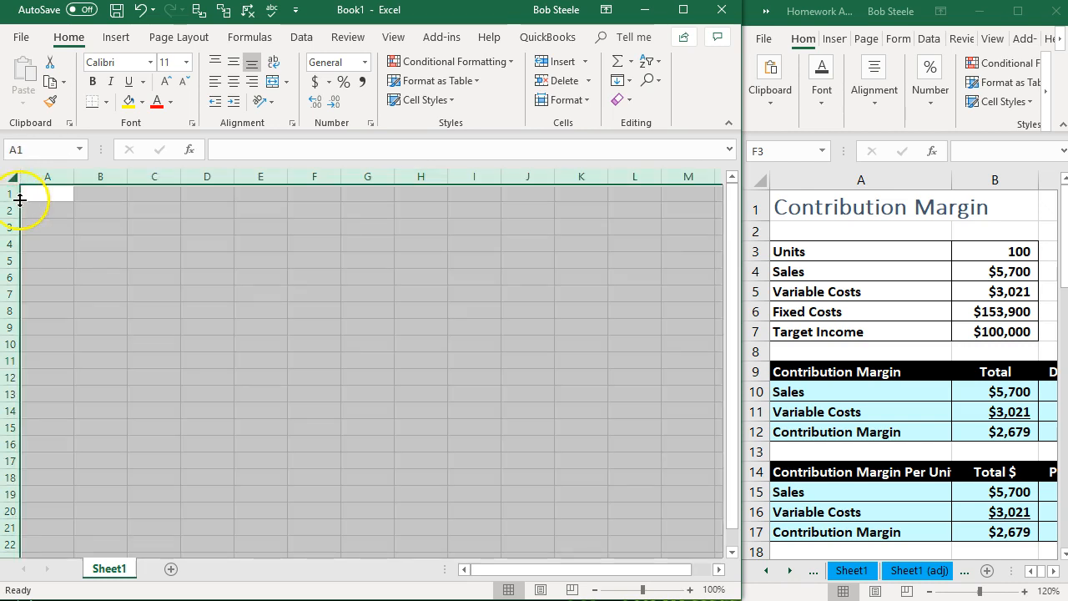
pyautogui.rightClick(93, 254)
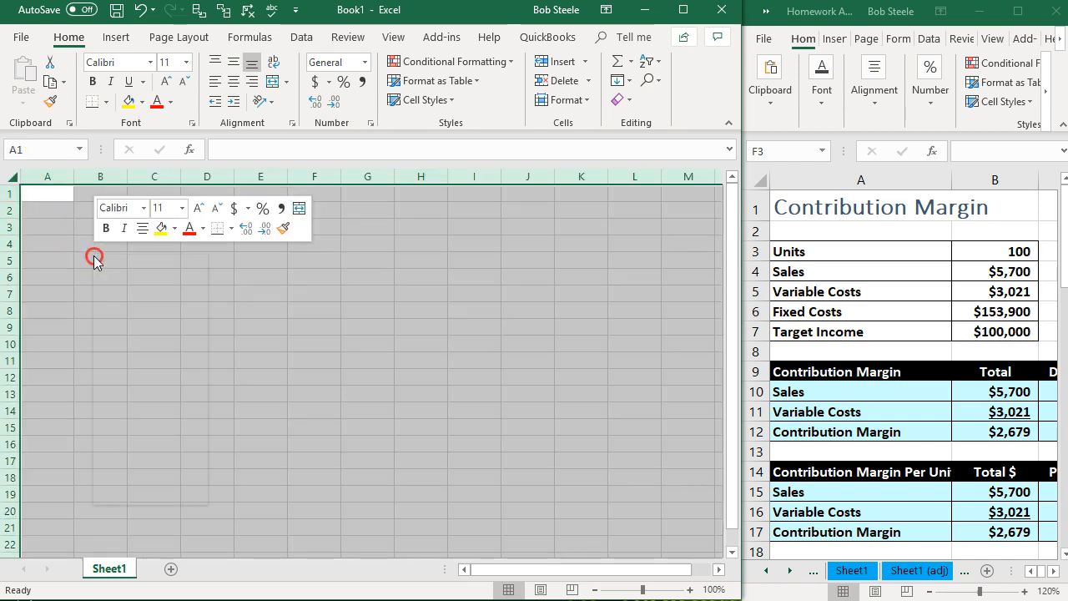
pyautogui.click(163, 426)
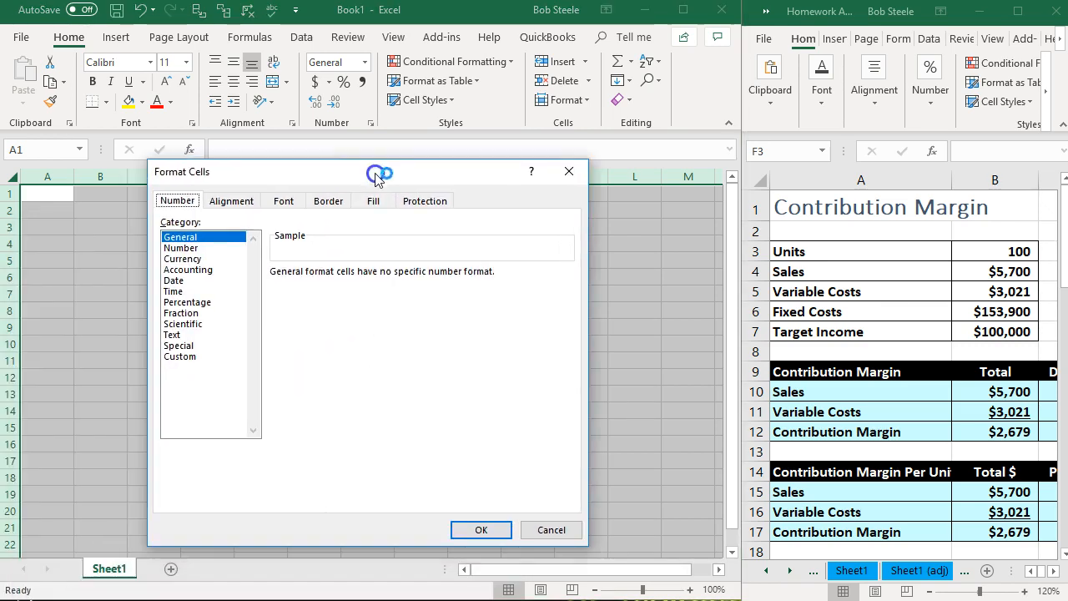
pyautogui.click(188, 259)
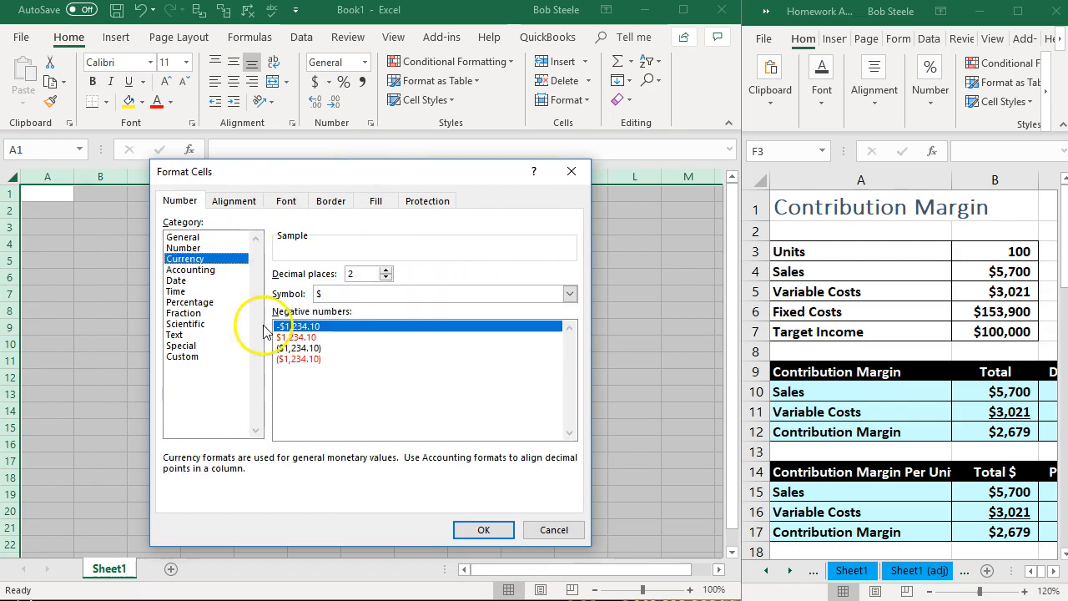
pyautogui.click(293, 348)
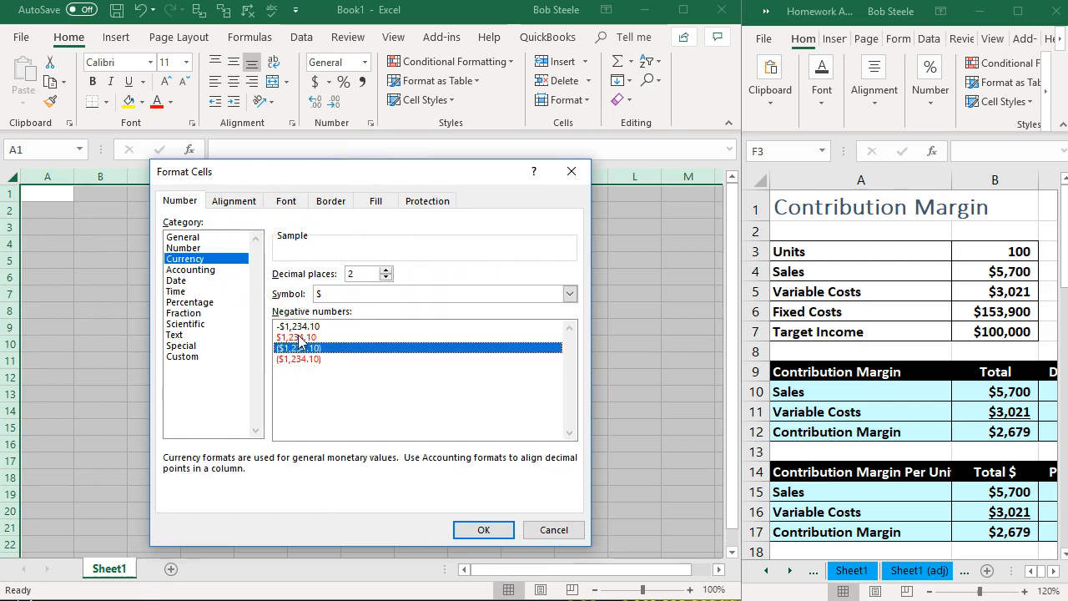
pyautogui.click(570, 293)
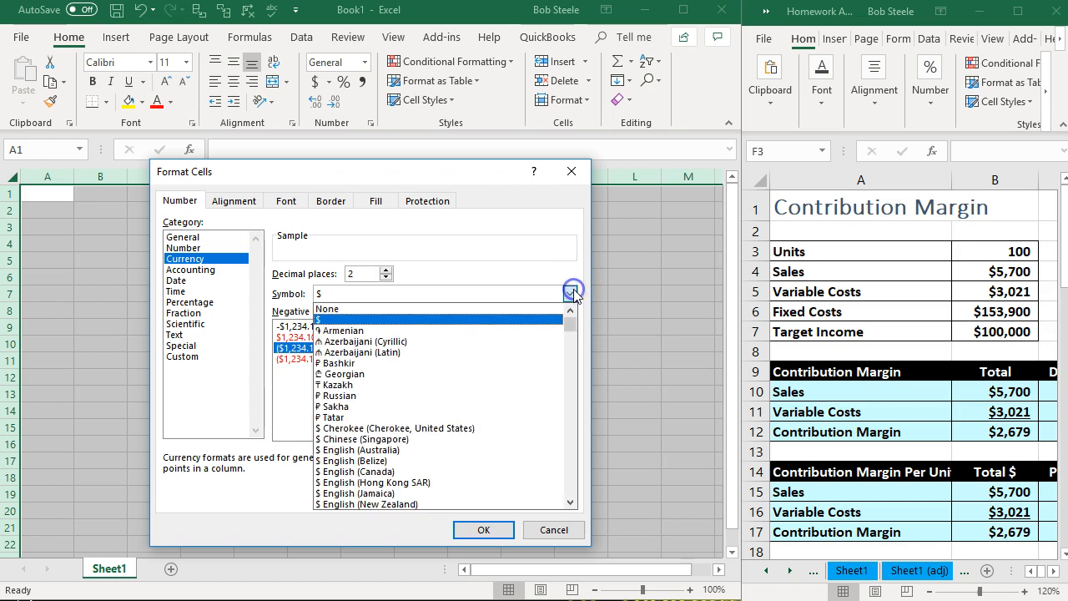
pyautogui.click(479, 308)
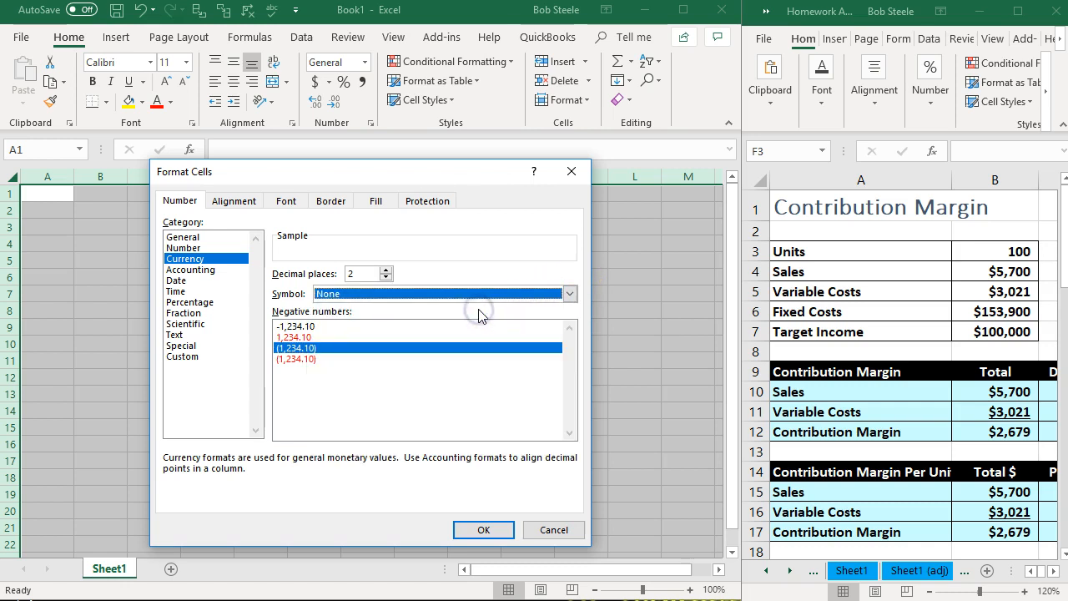
pyautogui.click(386, 277)
pyautogui.click(386, 278)
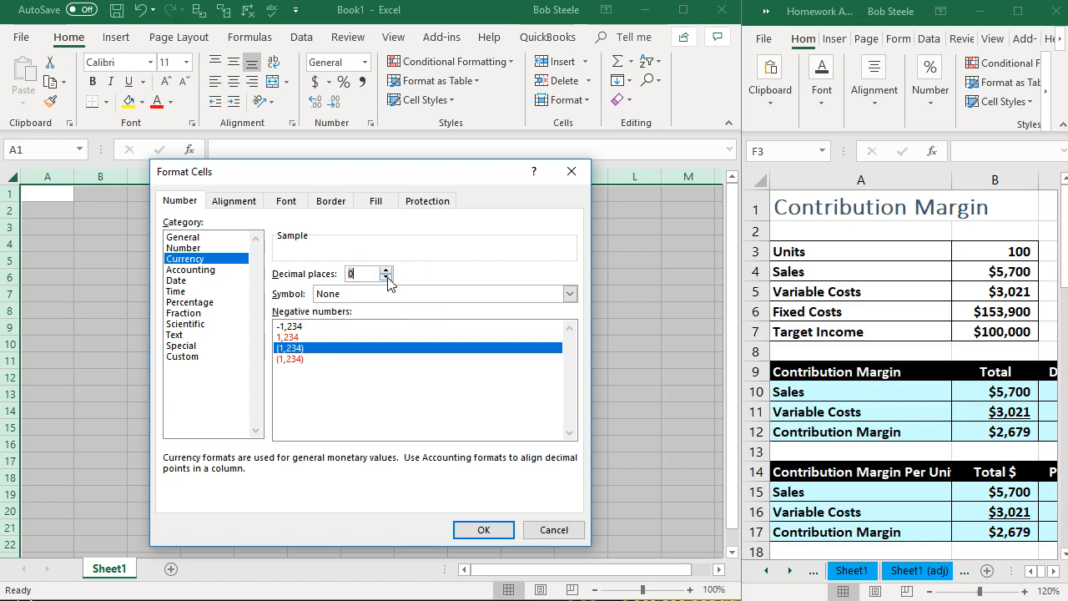
pyautogui.click(472, 529)
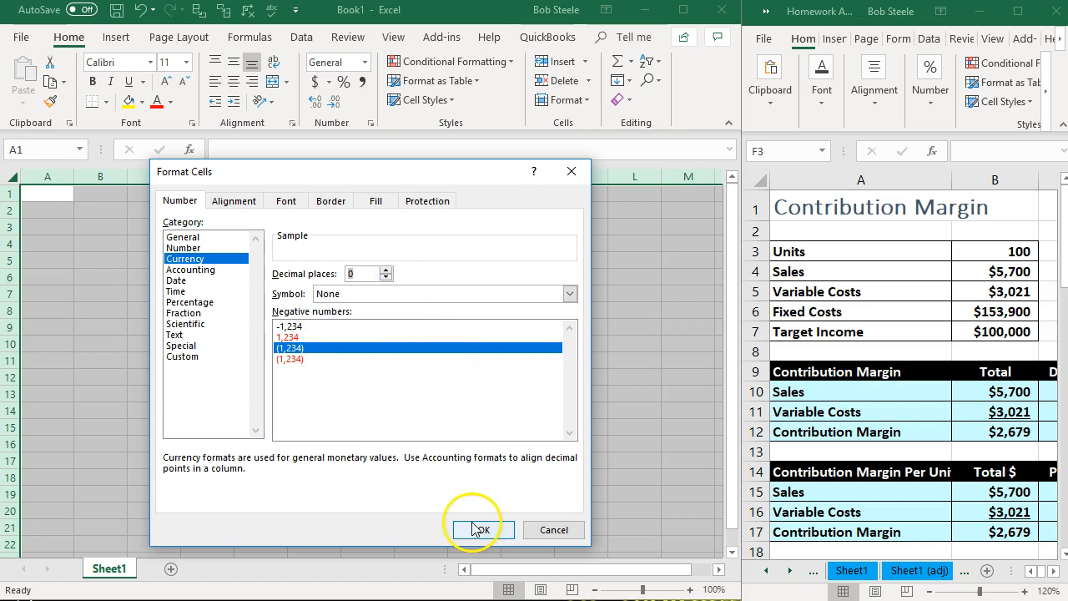
pyautogui.click(368, 429)
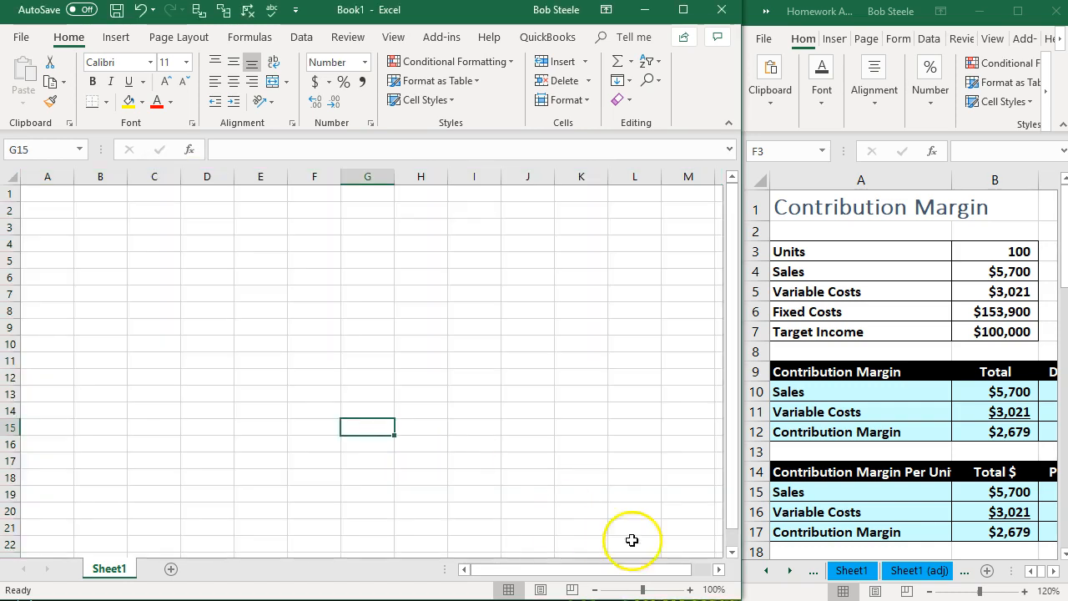
# - Enter the heading "Contribution Margin" in cell A1 of the blank sheet
pyautogui.click(691, 590)
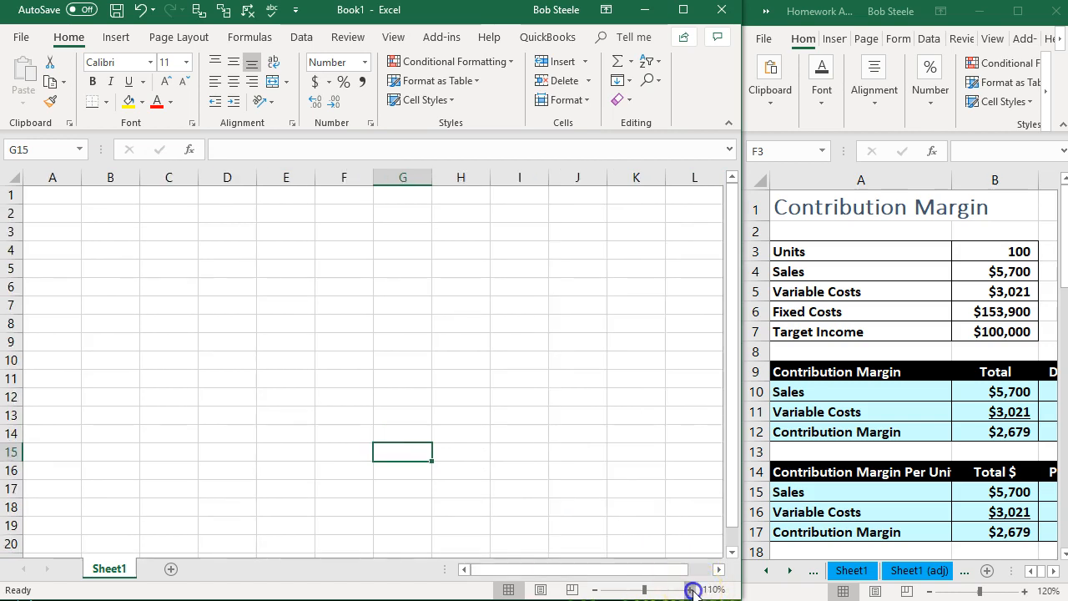
pyautogui.click(691, 590)
pyautogui.click(691, 590)
pyautogui.click(690, 590)
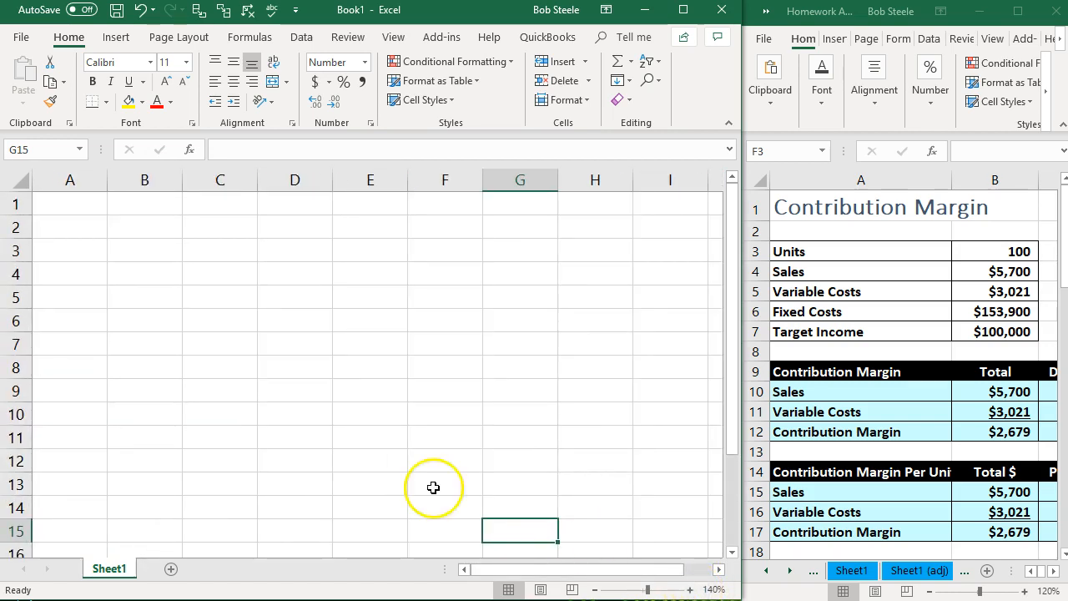
pyautogui.click(247, 435)
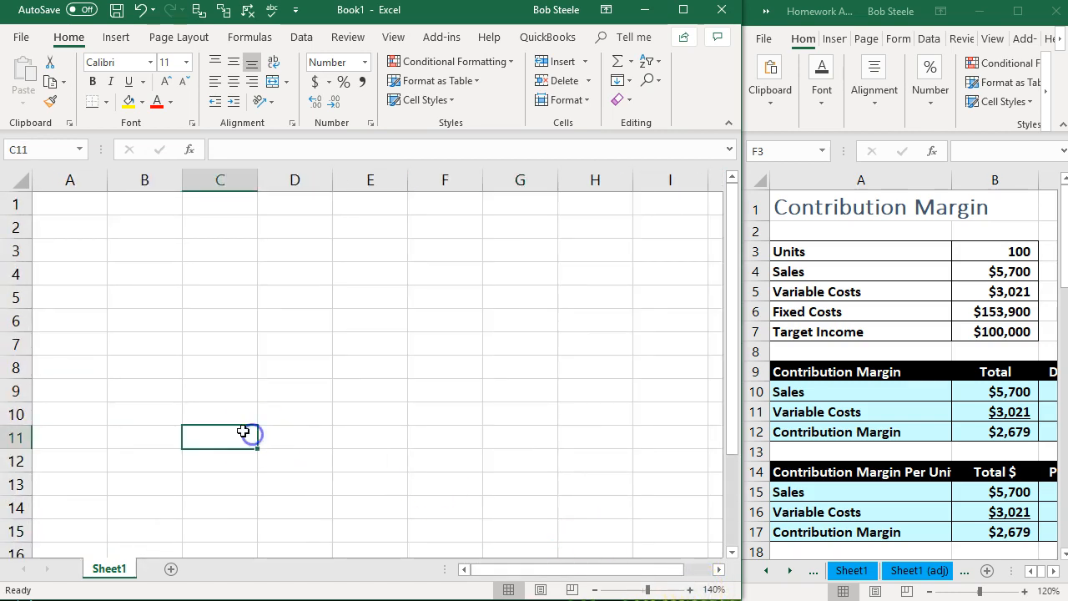
pyautogui.click(86, 206)
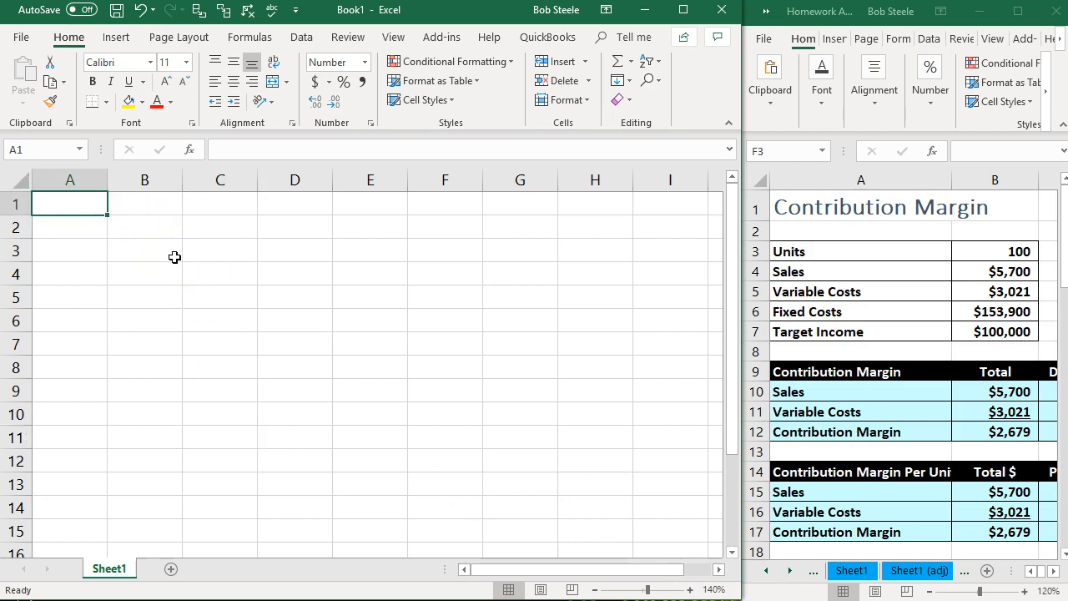
pyautogui.write('Contribution Margin')
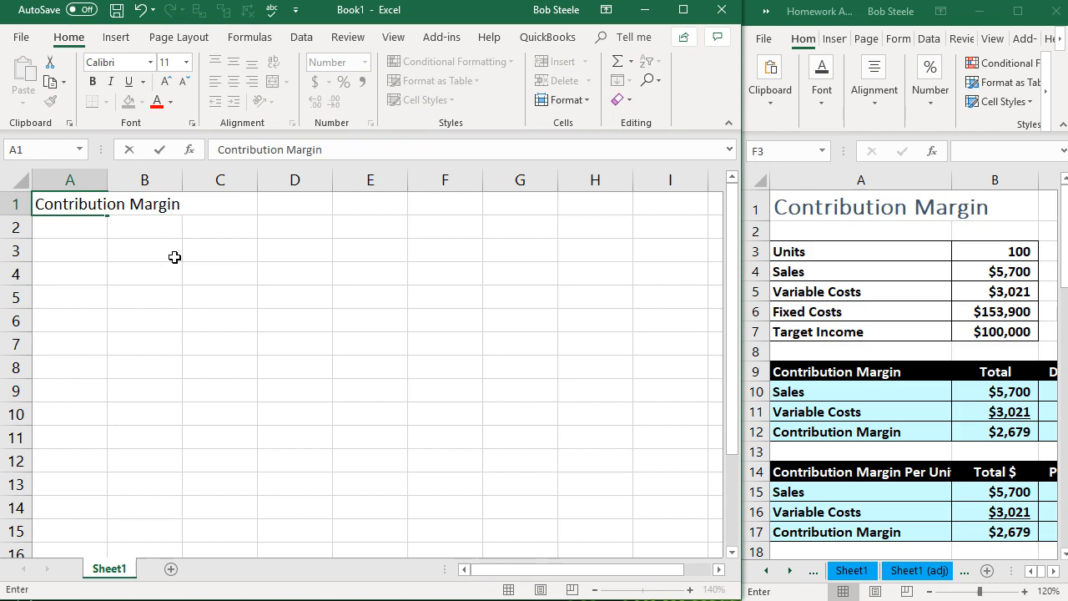
pyautogui.press('Return')
pyautogui.press('Return')
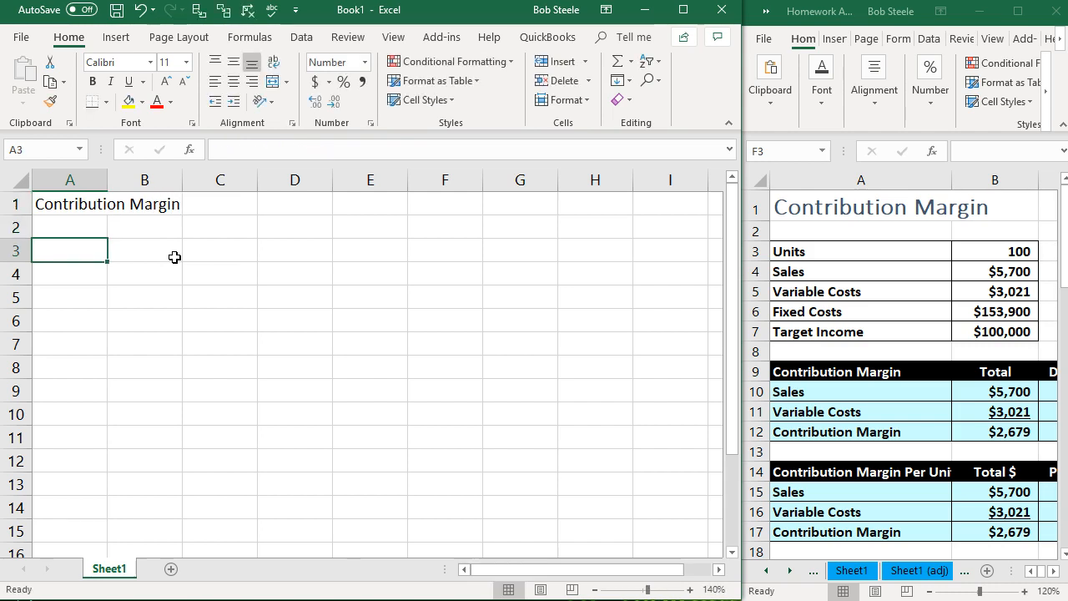
# - Apply the Title cell style to the Contribution Margin heading in A1
pyautogui.click(96, 205)
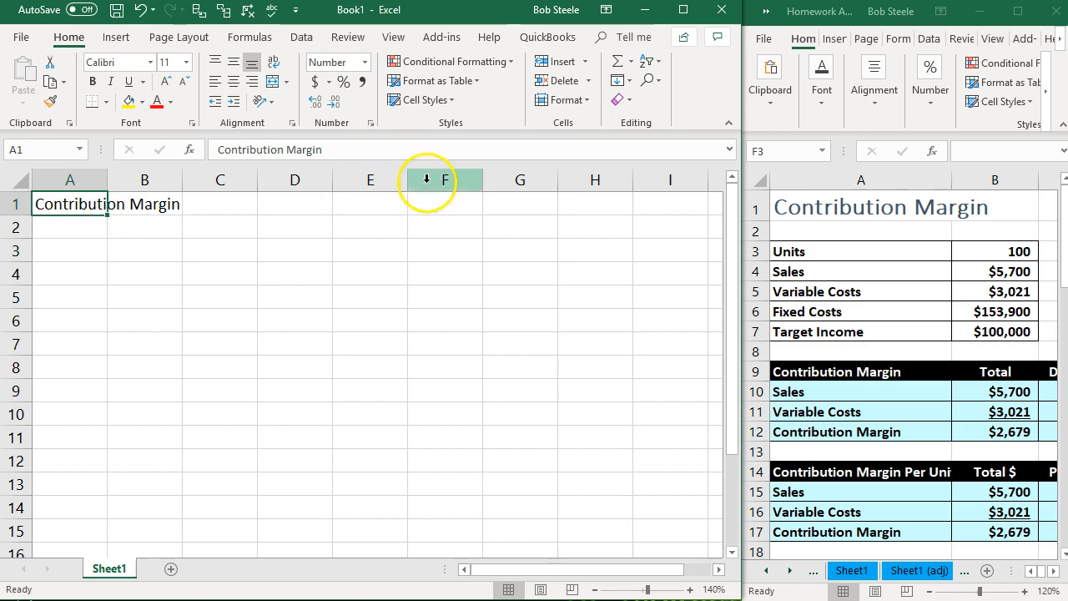
pyautogui.click(451, 100)
pyautogui.click(453, 101)
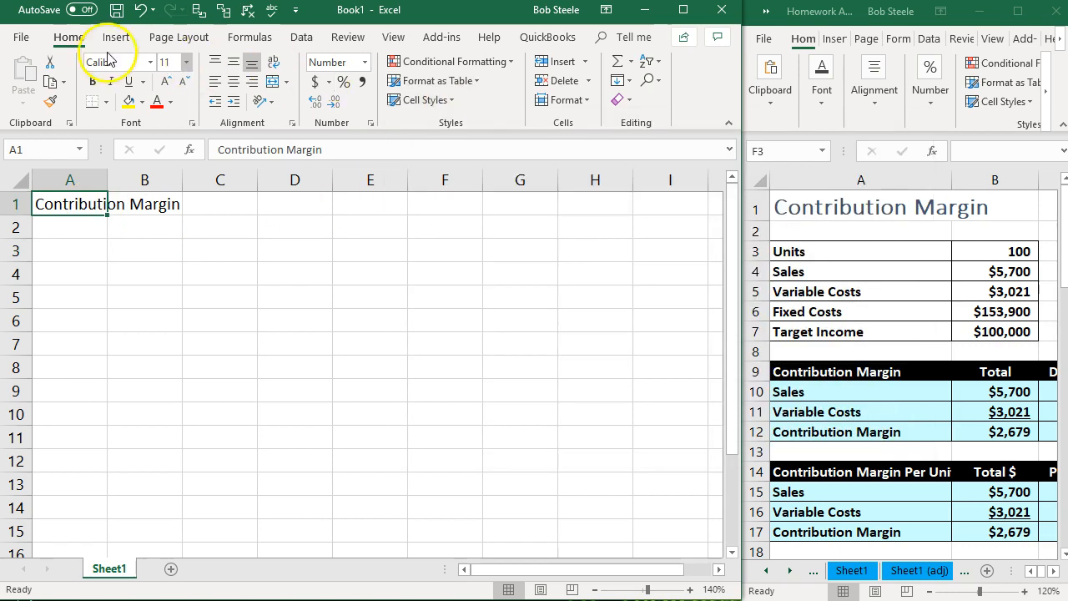
pyautogui.click(473, 81)
pyautogui.click(473, 82)
pyautogui.click(441, 101)
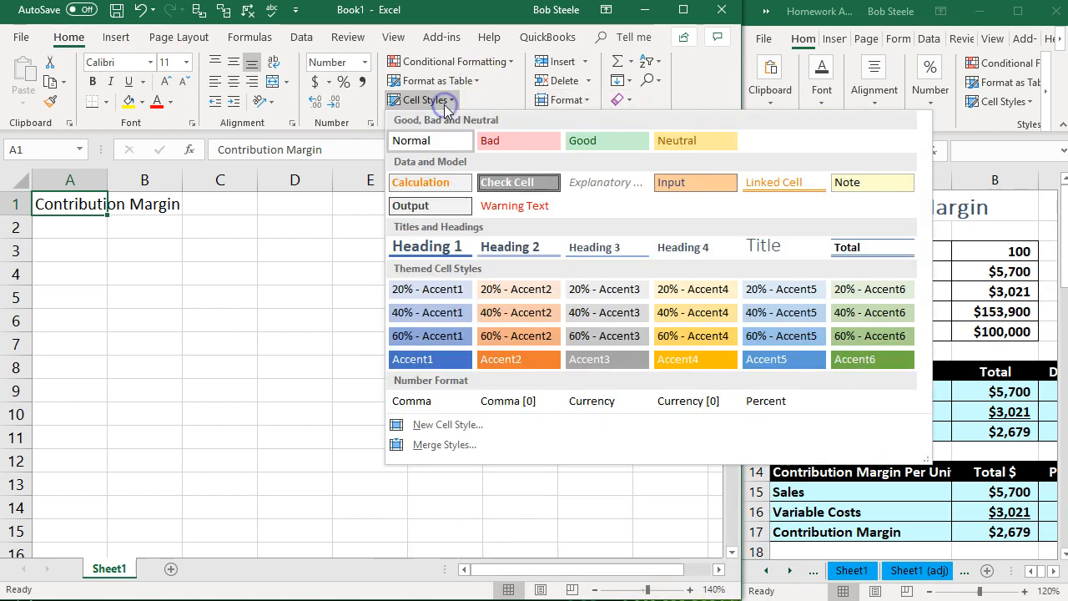
pyautogui.click(758, 250)
pyautogui.click(327, 331)
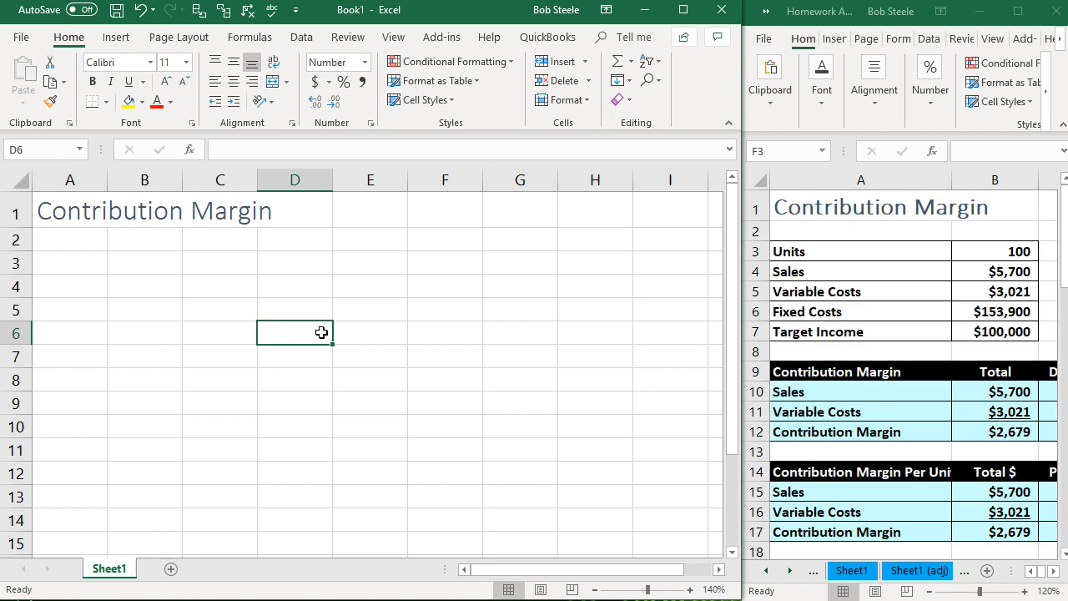
# - Widen column A to about two and a half times the default column width, with A3 selected
pyautogui.click(75, 257)
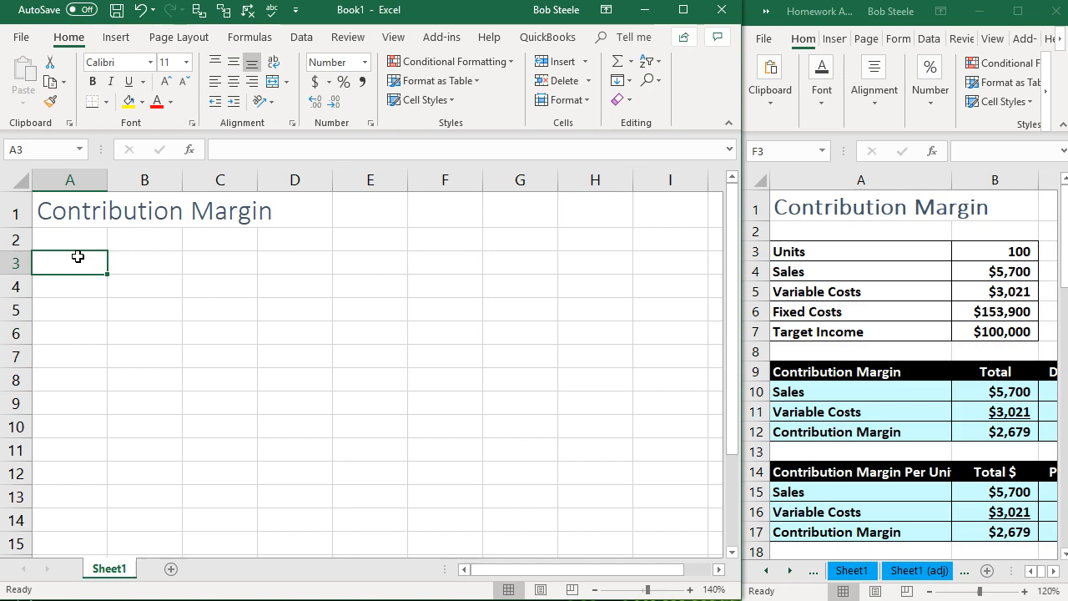
pyautogui.click(73, 270)
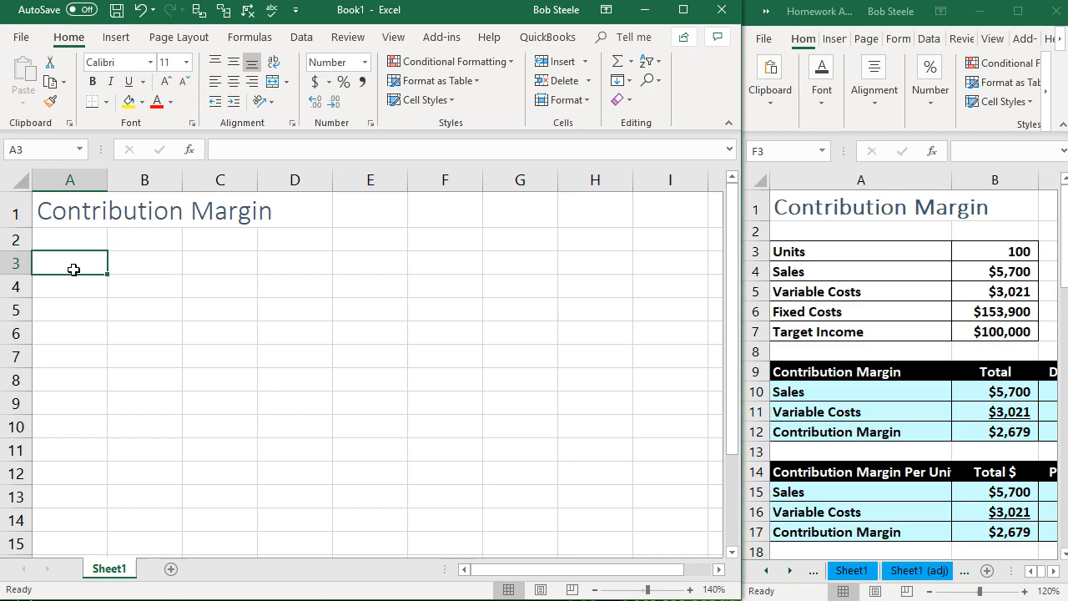
pyautogui.moveTo(110, 175); pyautogui.dragTo(200, 179)
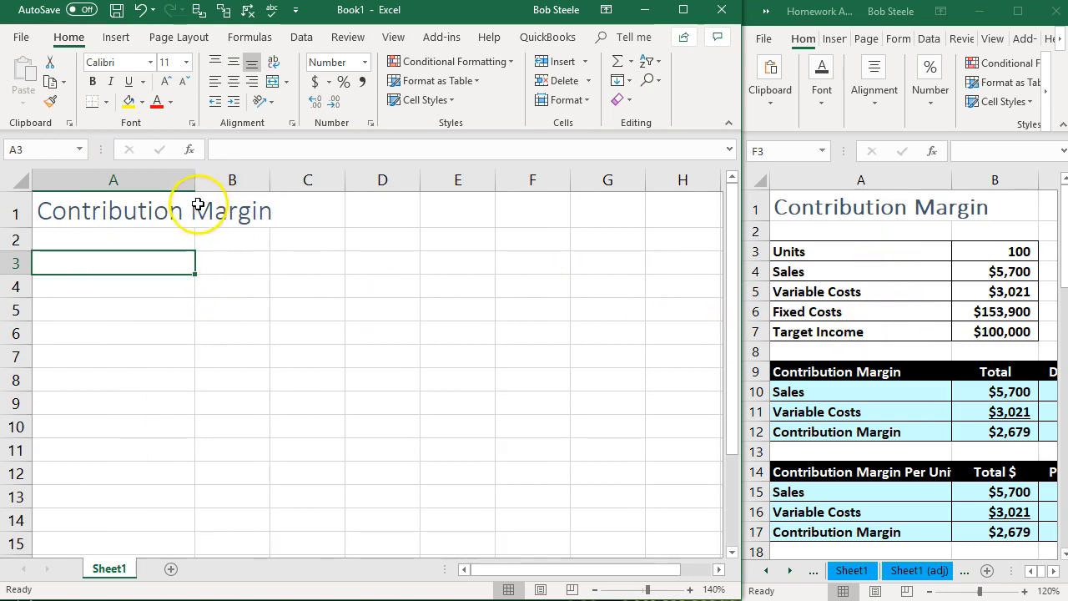
pyautogui.moveTo(196, 178); pyautogui.dragTo(215, 178)
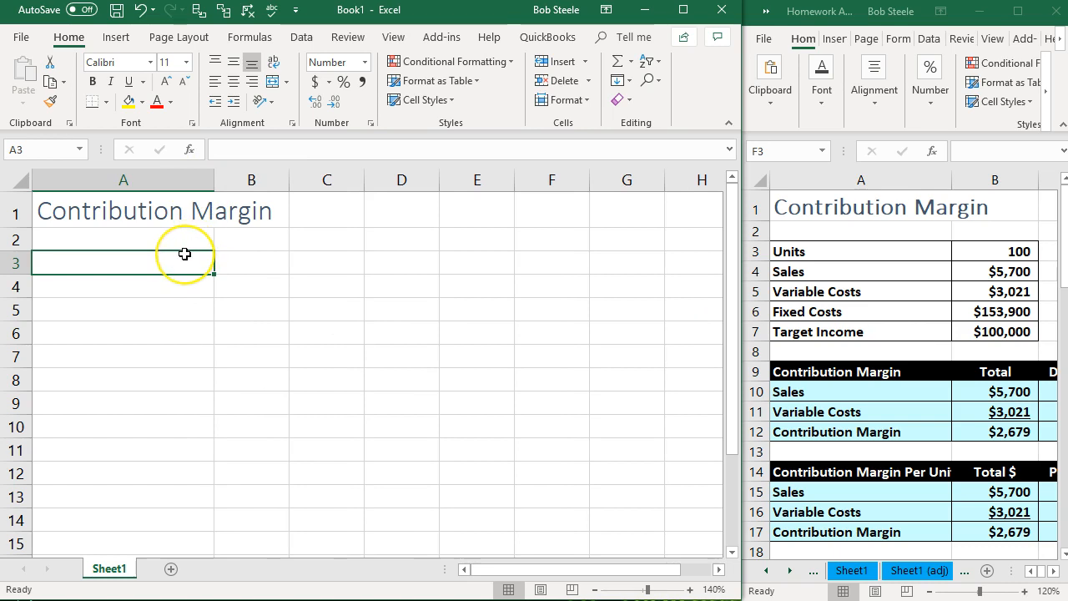
pyautogui.click(173, 291)
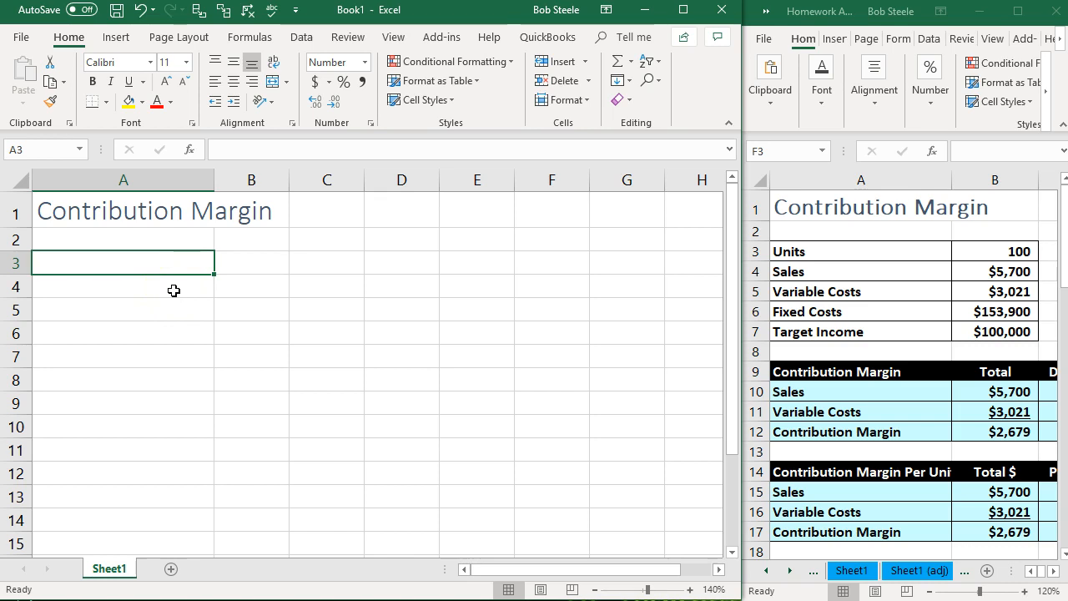
# - Enter Units with 100 in row 3 and Sales with 5700 in row 4, using columns A and B
pyautogui.write('Units')
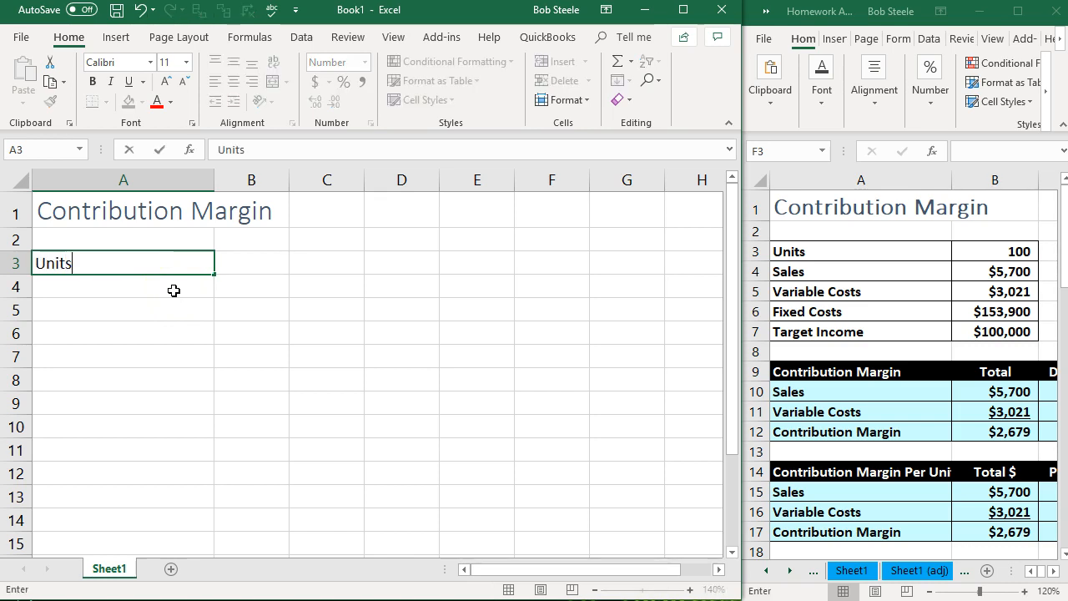
pyautogui.press('Tab')
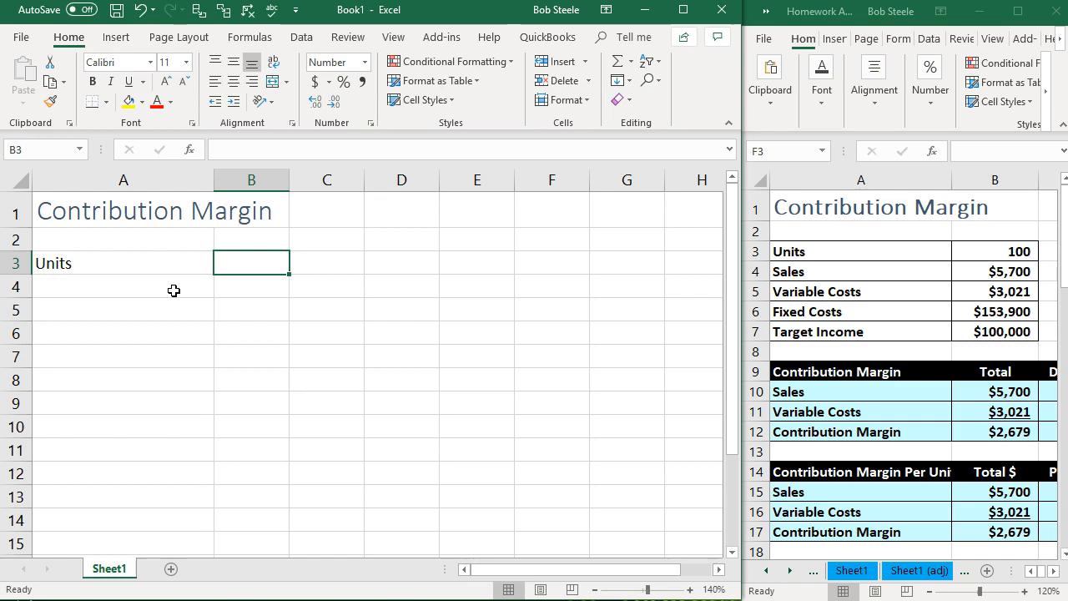
pyautogui.write('100')
pyautogui.press('Return')
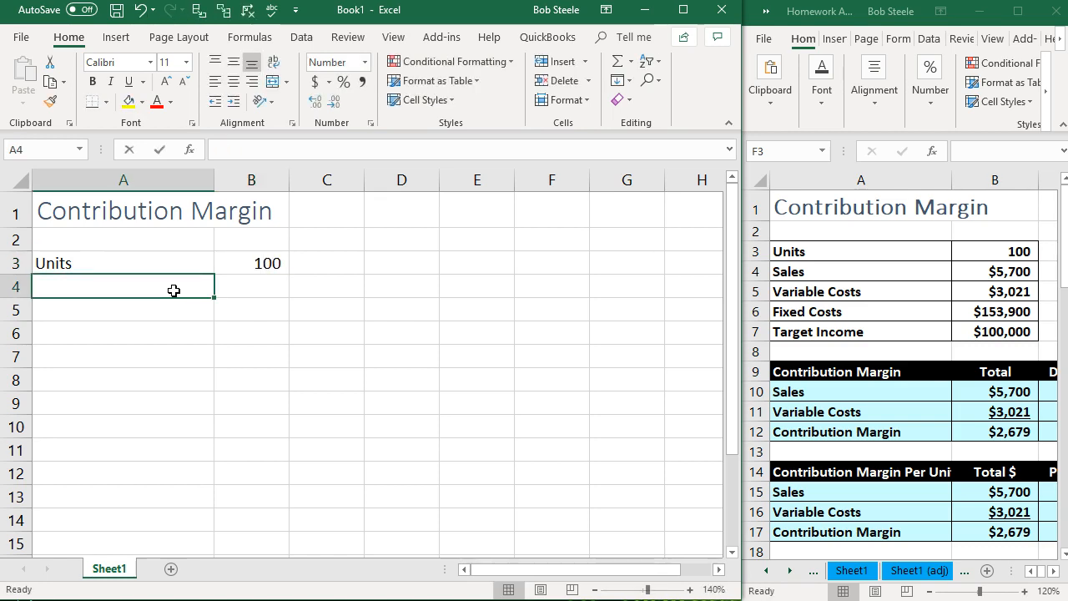
pyautogui.write('Sales')
pyautogui.press('Tab')
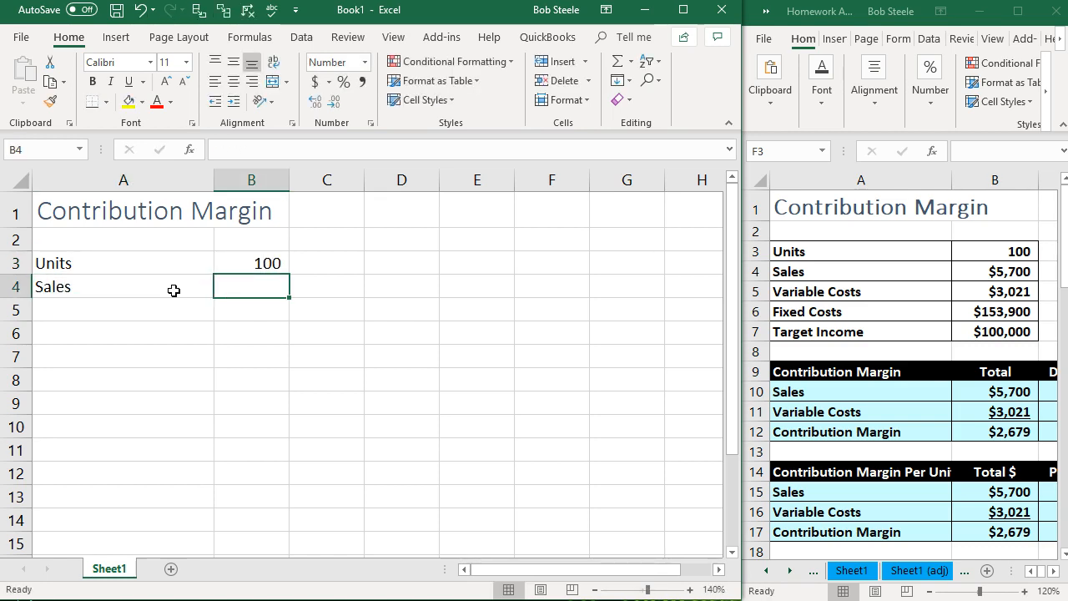
pyautogui.write('5700')
pyautogui.press('Return')
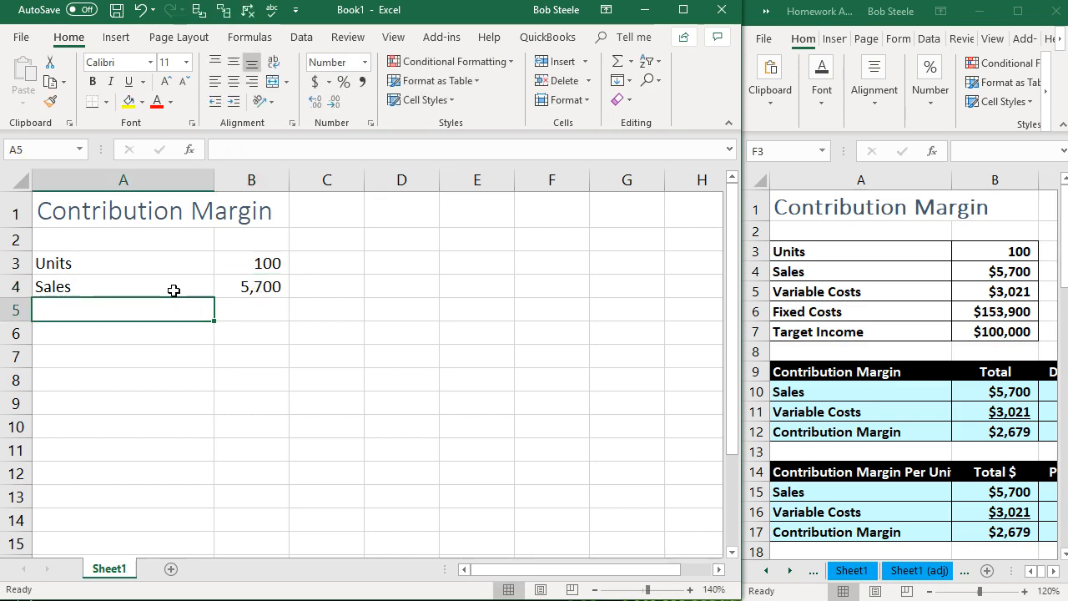
# - Enter the label "Variable costs" in A5 and the amount 3021 in B5
pyautogui.write('Variable ci')
pyautogui.write('sts')
pyautogui.press('BackSpace')
pyautogui.press('BackSpace')
pyautogui.press('BackSpace')
pyautogui.press('BackSpace')
pyautogui.write('osts')
pyautogui.press('Tab')
pyautogui.write('3021')
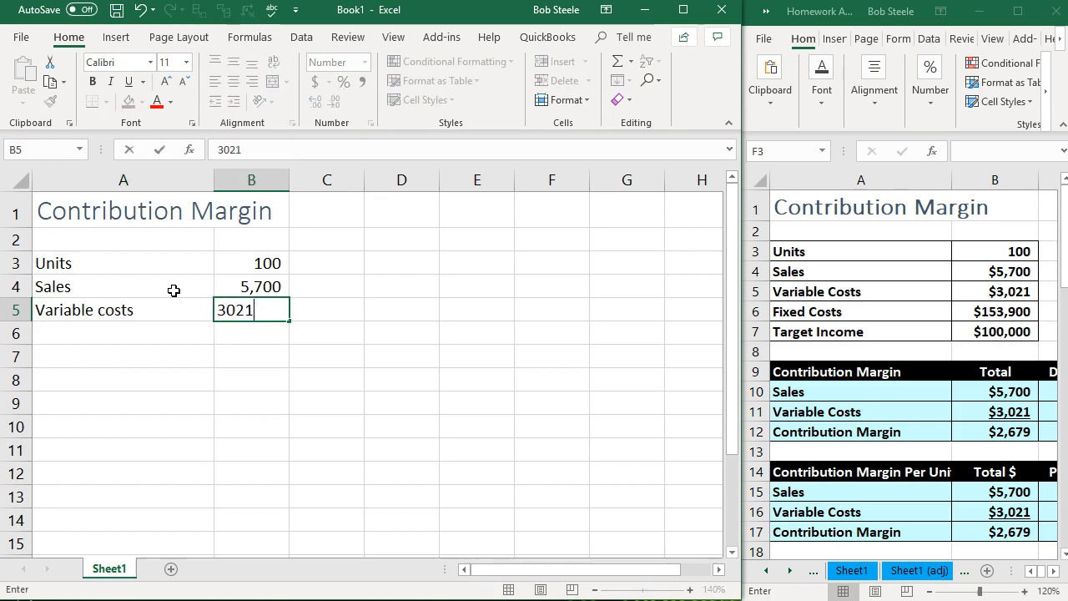
pyautogui.press('Return')
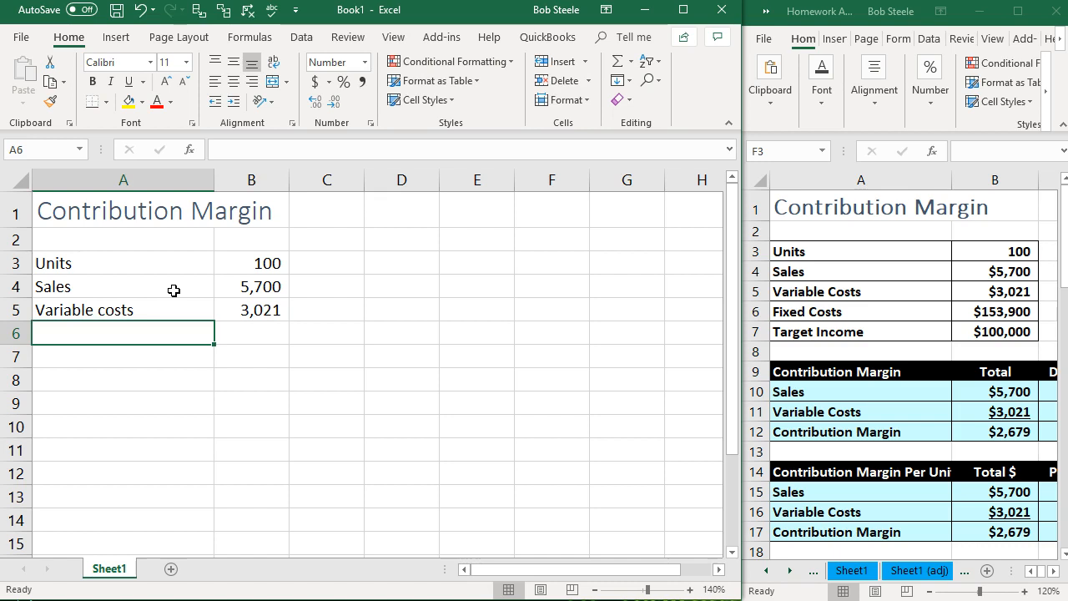
# - Enter the label "Fixed costs" in A6 and the amount 153900 in B6
pyautogui.write('Fixed ')
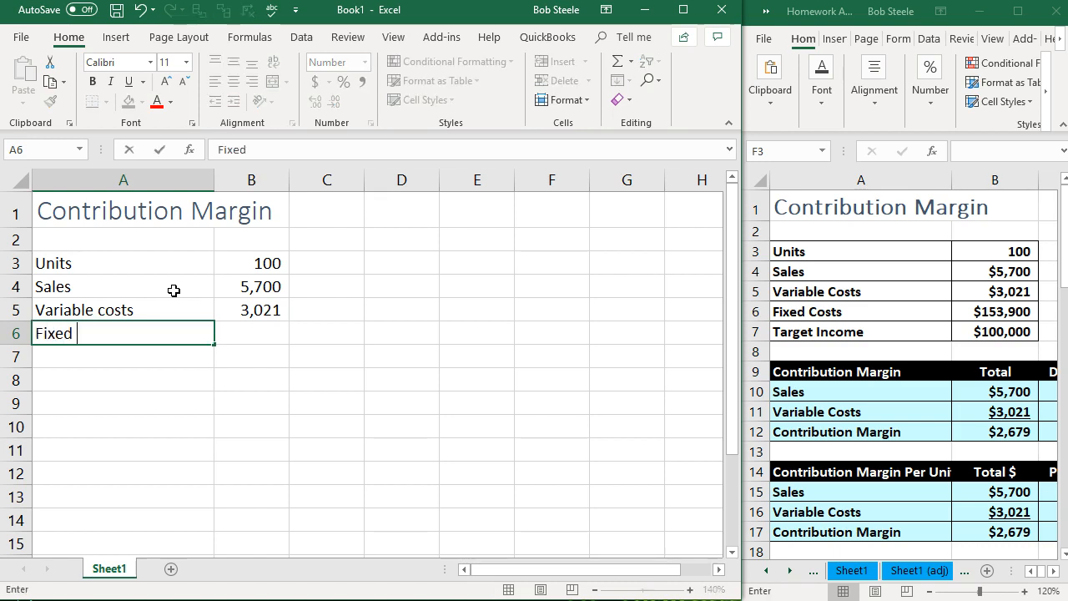
pyautogui.write('costs')
pyautogui.press('Tab')
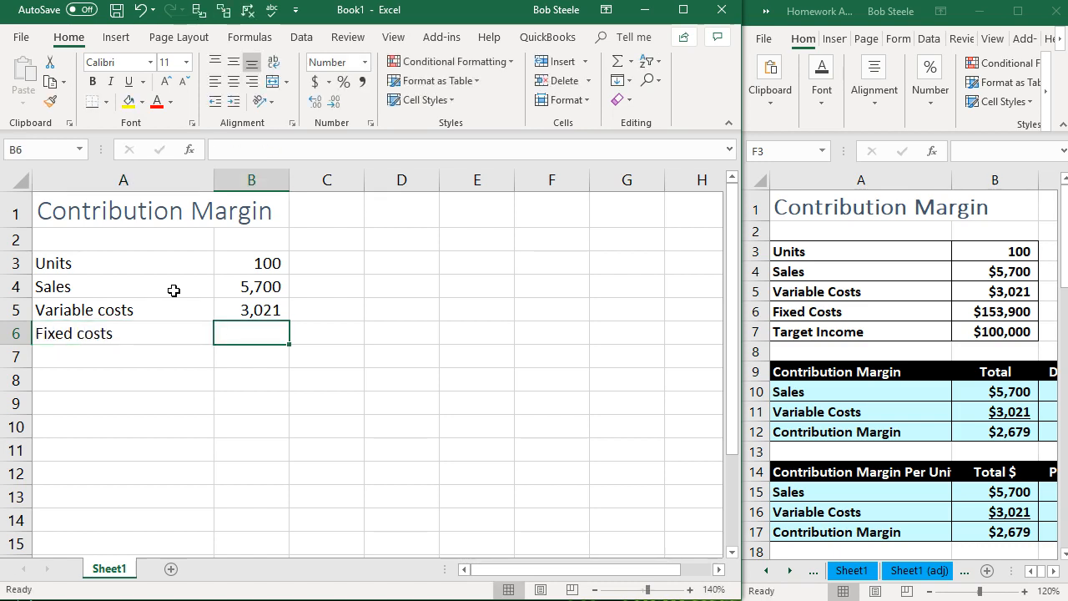
pyautogui.write('153900')
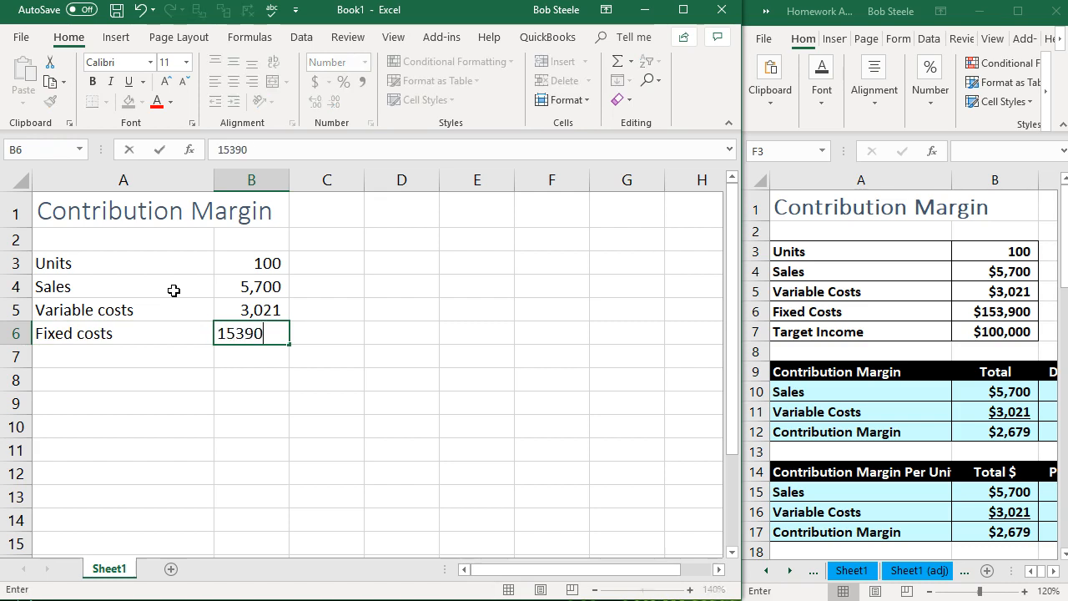
pyautogui.press('Return')
# - Enter the label "Target Income" in A7 and the amount 100000 in B7
pyautogui.write('T')
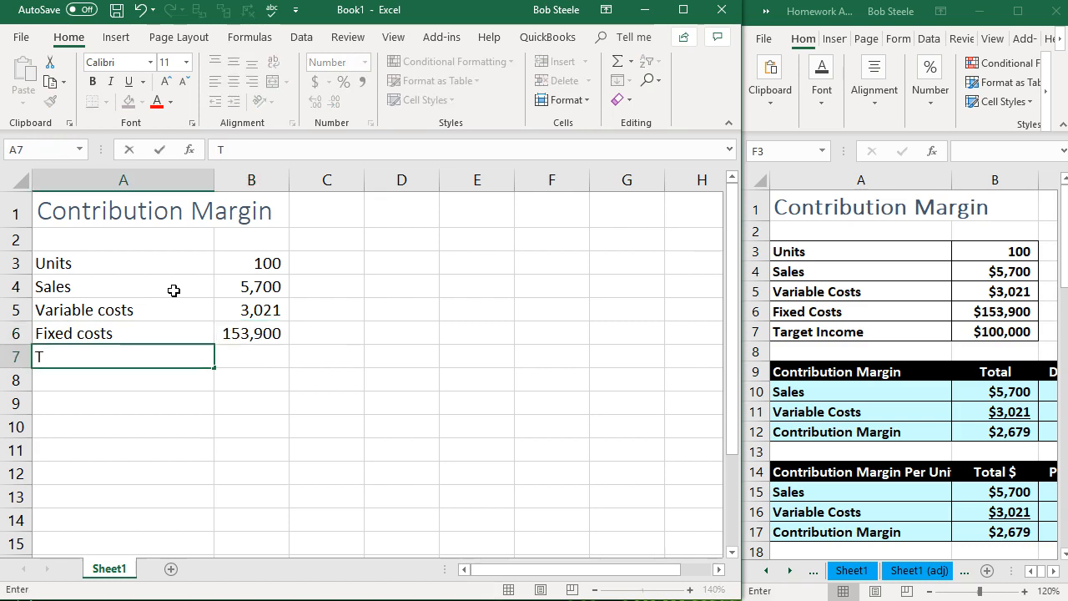
pyautogui.write('arget Inoc')
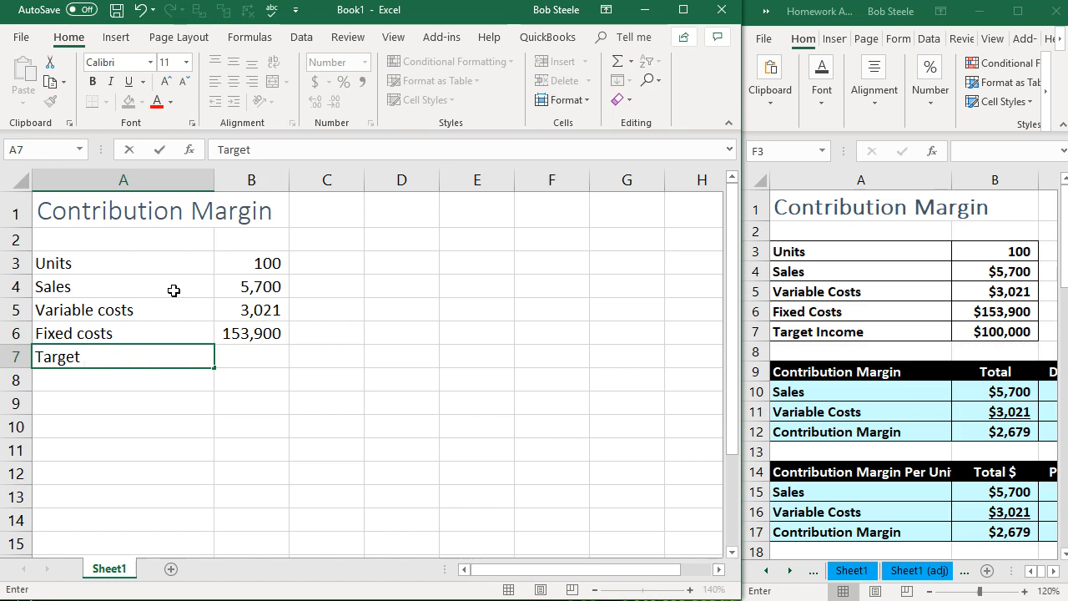
pyautogui.press('BackSpace')
pyautogui.press('BackSpace')
pyautogui.write('come')
pyautogui.press('Tab')
pyautogui.write('100000')
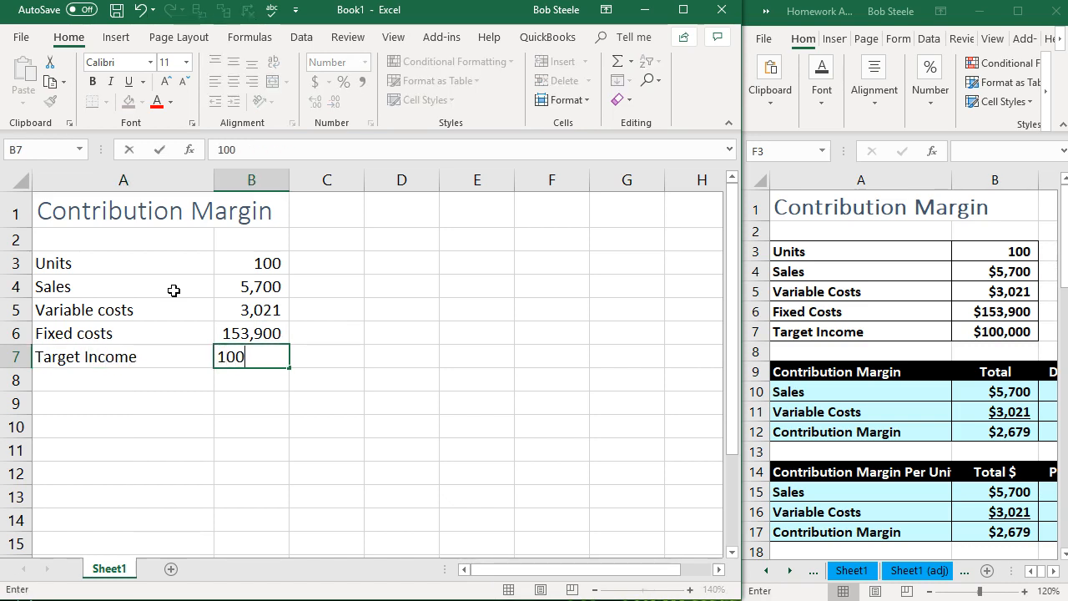
pyautogui.press('Return')
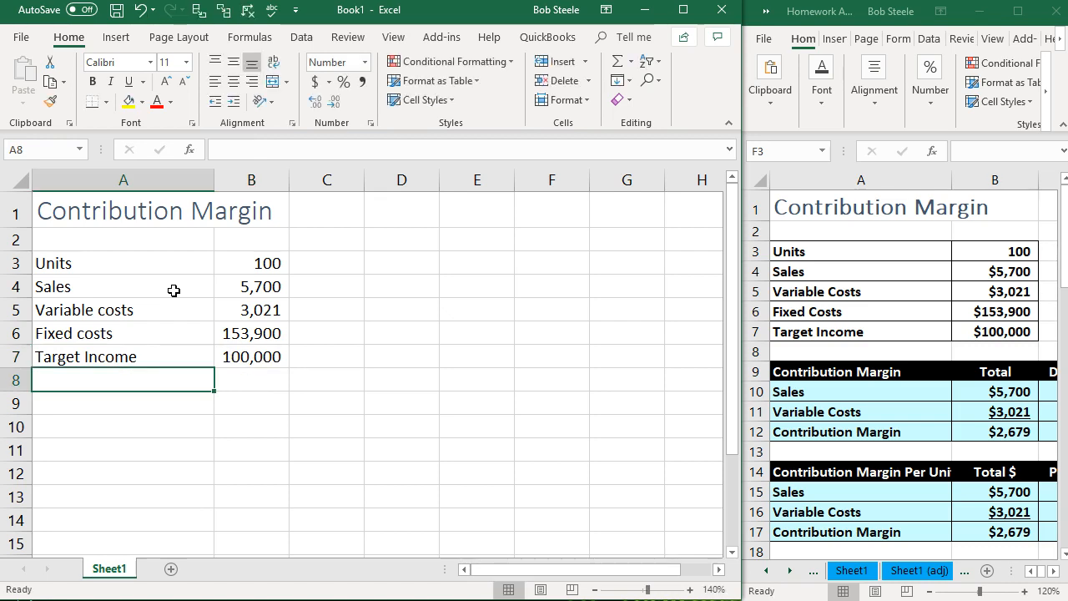
# - Format the amounts in B4:B7 as Currency with the $ symbol, and widen column B slightly
pyautogui.moveTo(158, 264); pyautogui.dragTo(143, 345)
pyautogui.moveTo(262, 266); pyautogui.dragTo(253, 358)
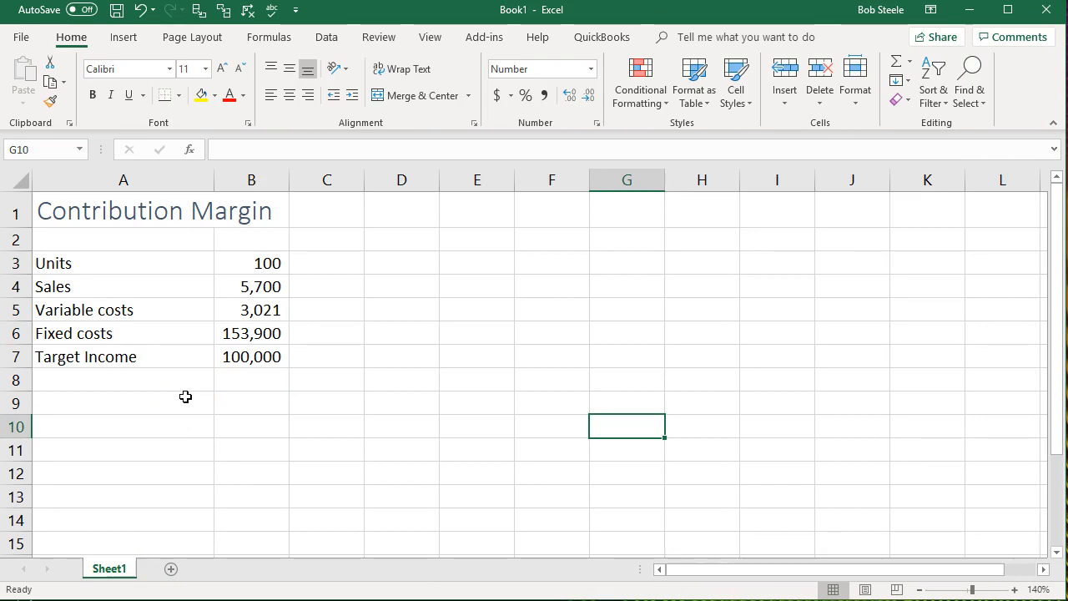
pyautogui.moveTo(252, 288); pyautogui.dragTo(241, 350)
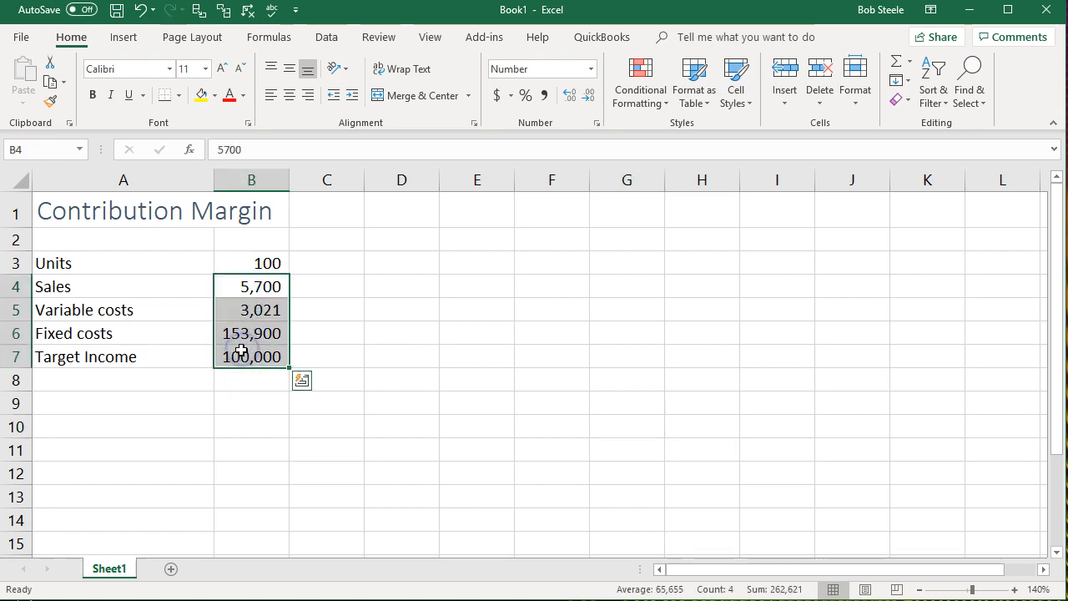
pyautogui.rightClick(272, 309)
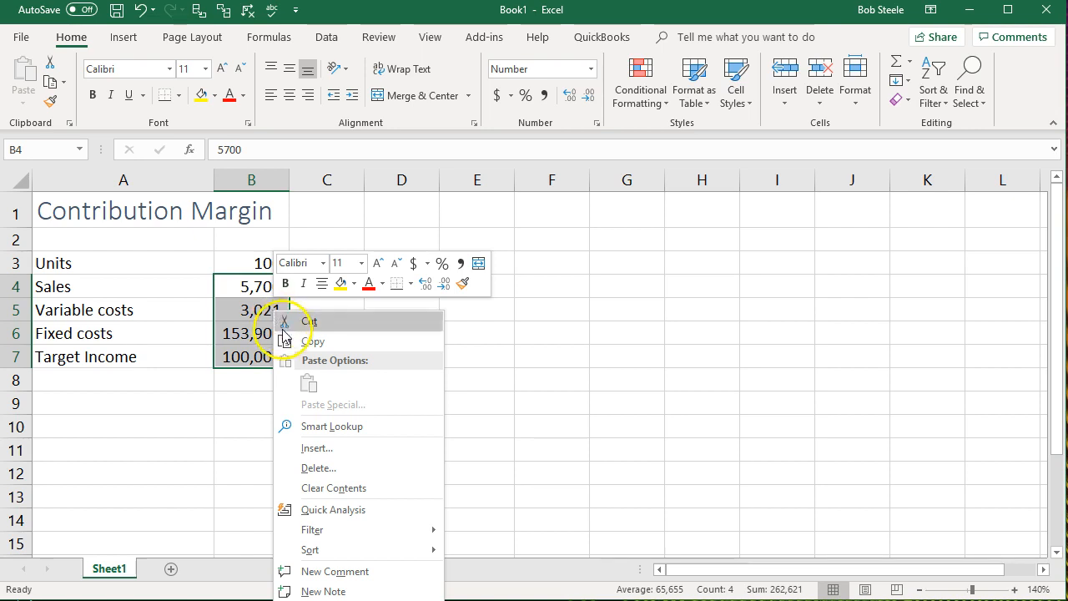
pyautogui.click(323, 600)
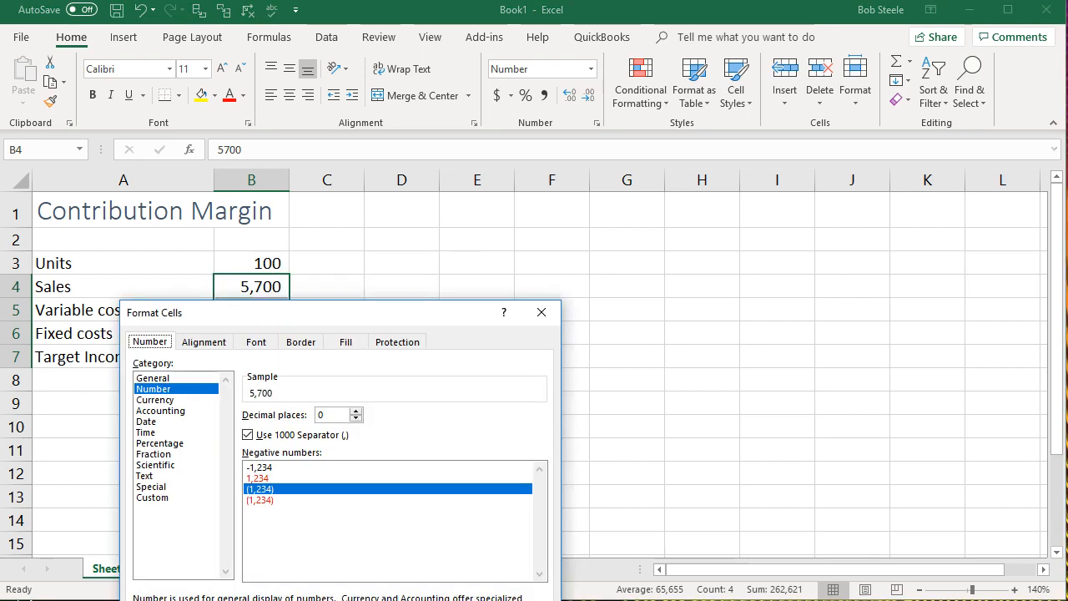
pyautogui.moveTo(386, 312); pyautogui.dragTo(579, 196)
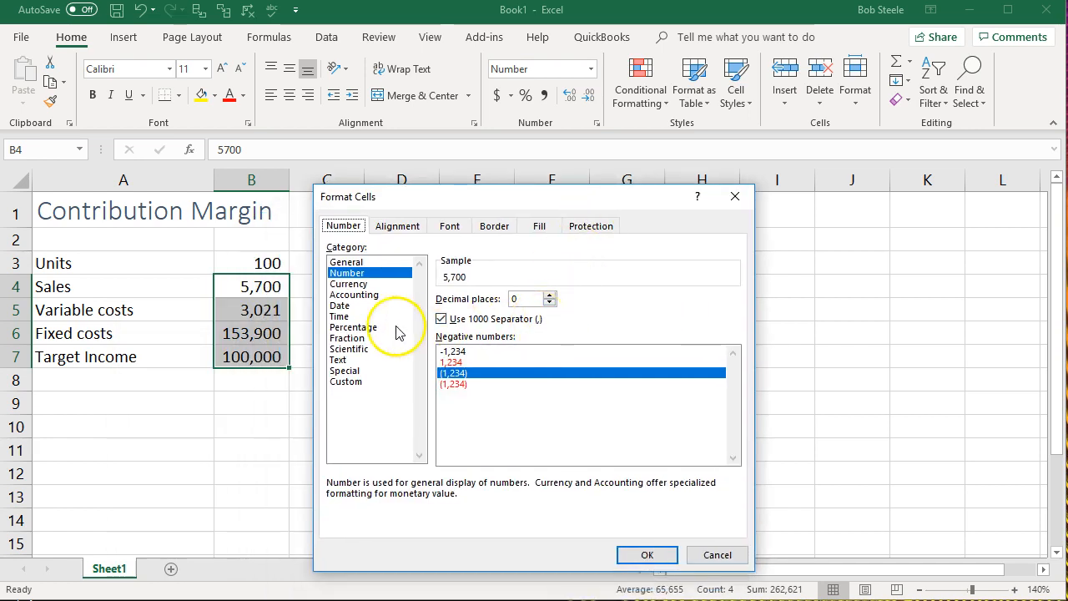
pyautogui.click(349, 286)
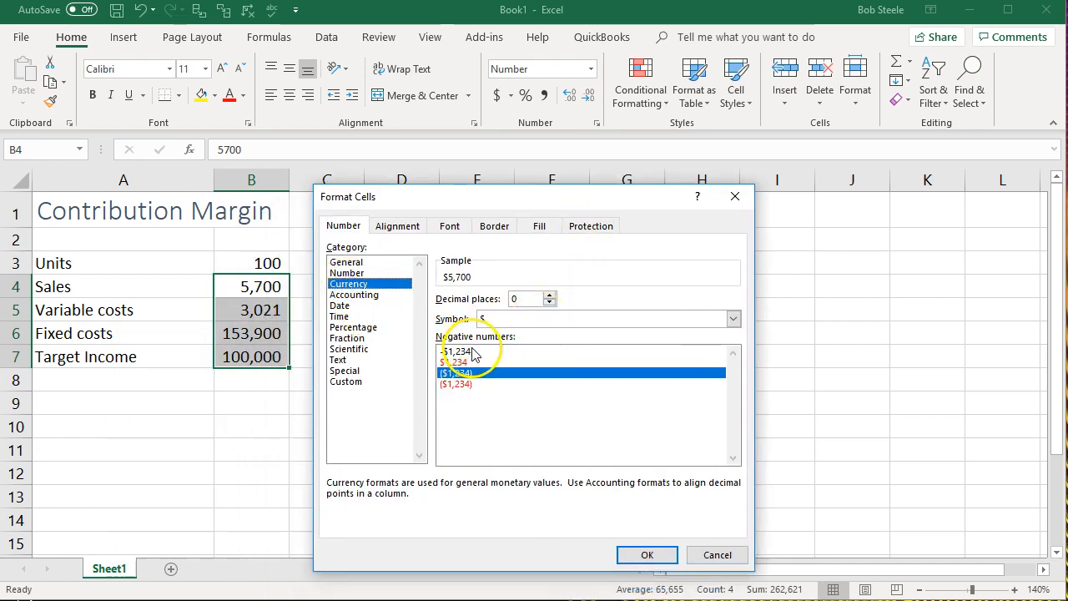
pyautogui.click(626, 557)
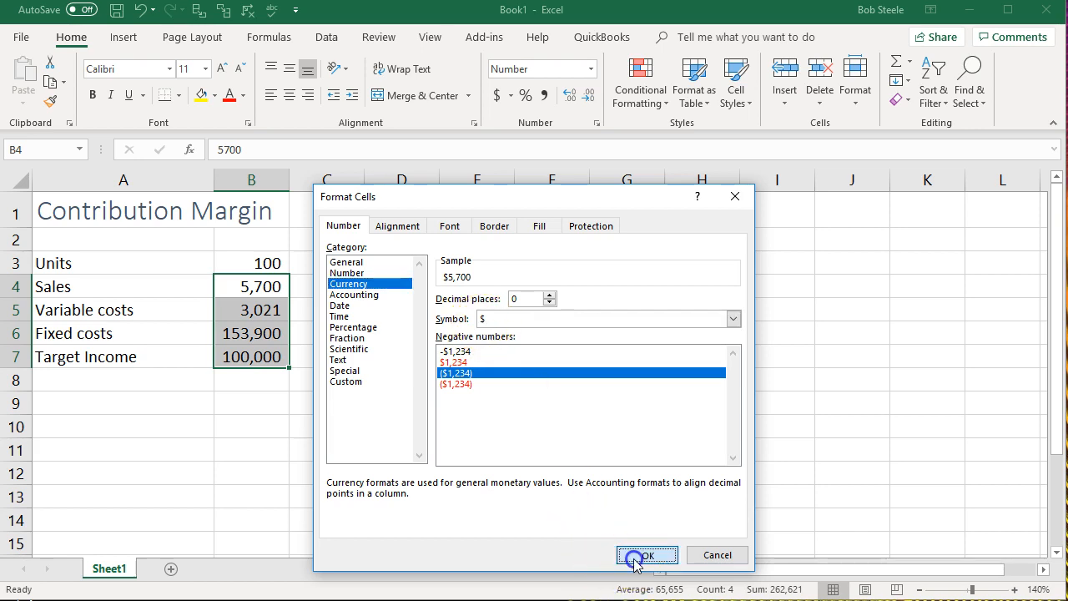
pyautogui.click(496, 473)
pyautogui.moveTo(290, 182); pyautogui.dragTo(303, 184)
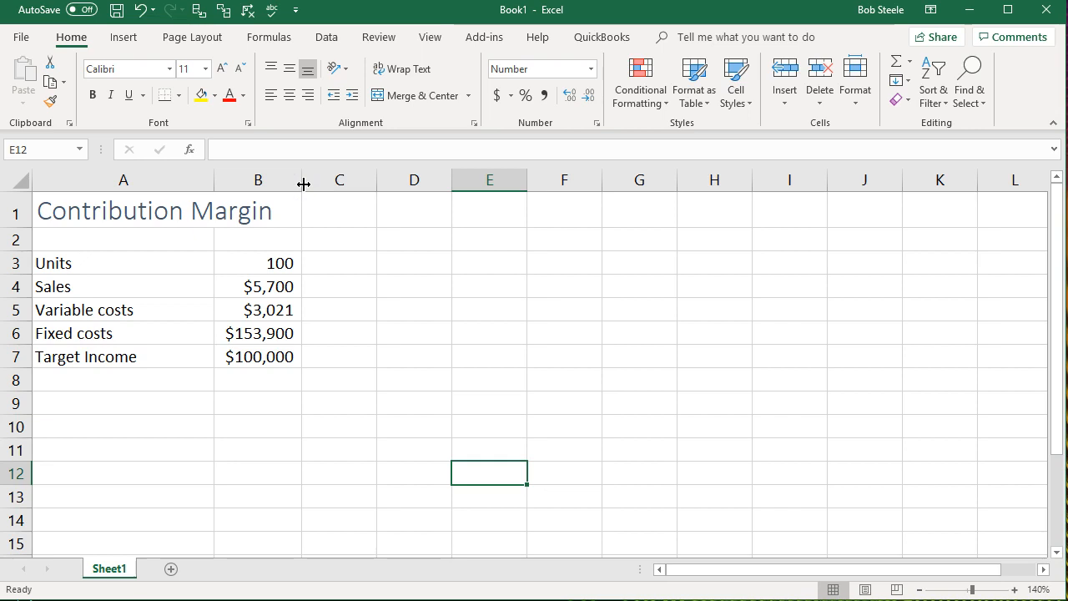
# - Apply All Borders to the input data table in A3:B7
pyautogui.moveTo(136, 264); pyautogui.dragTo(253, 354)
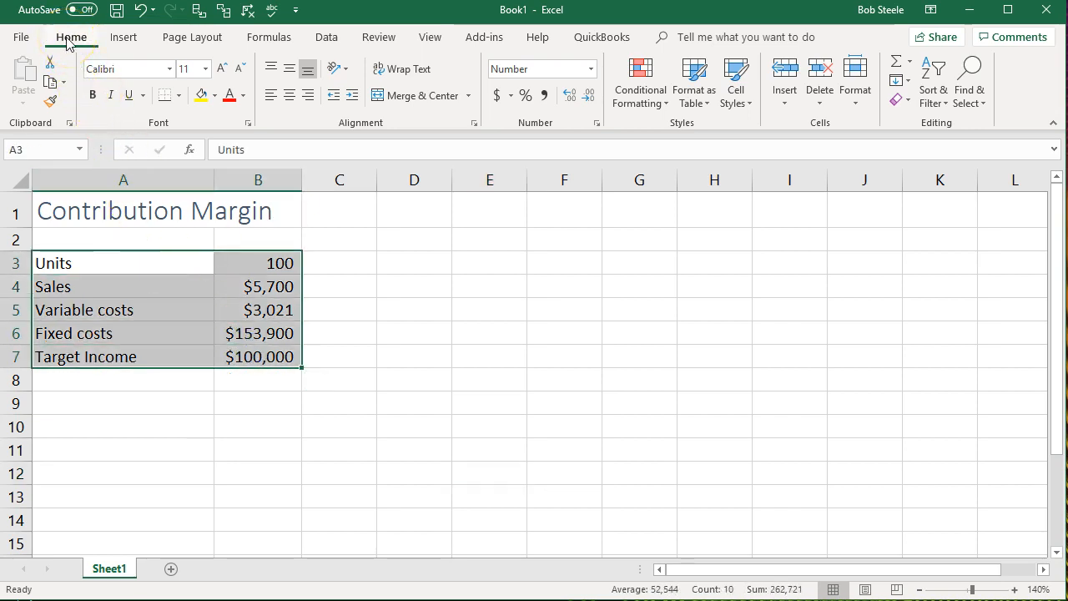
pyautogui.click(178, 95)
pyautogui.click(207, 239)
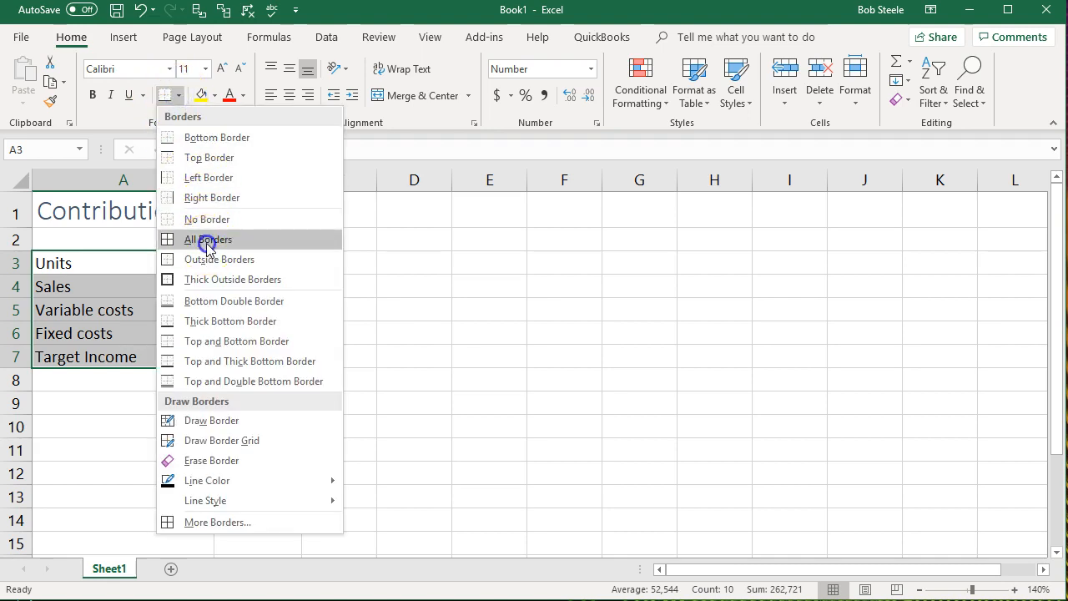
pyautogui.click(217, 447)
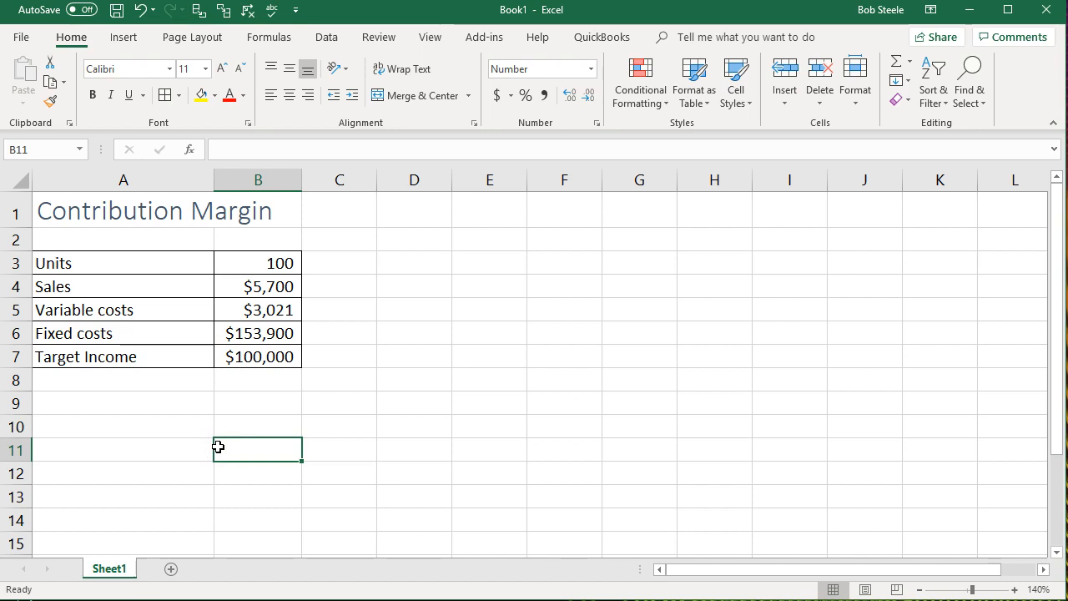
# - Make the text of the entire worksheet bold
pyautogui.click(22, 180)
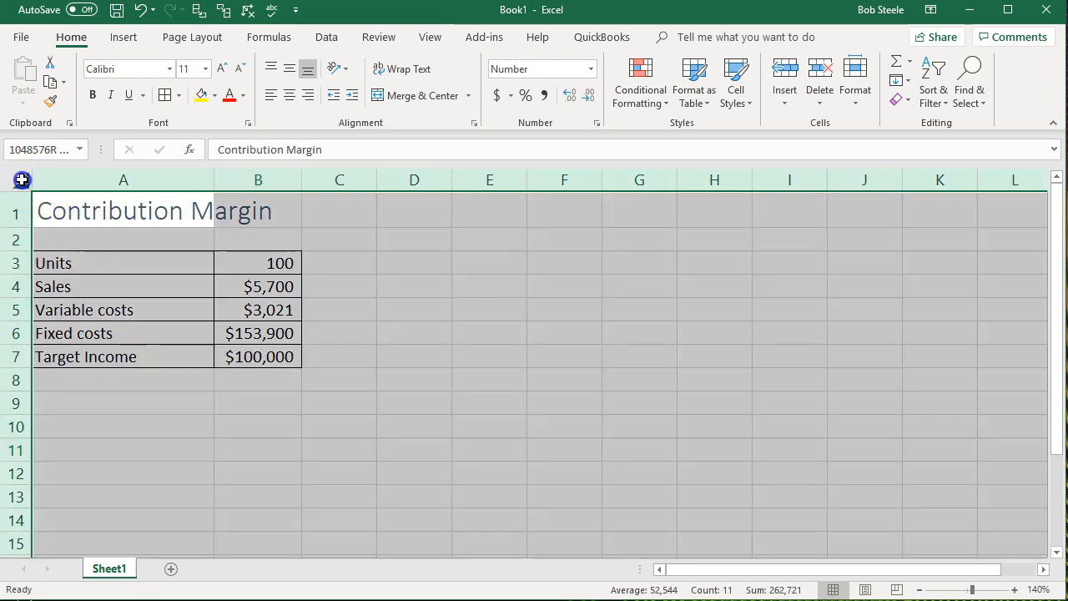
pyautogui.click(92, 94)
pyautogui.click(227, 399)
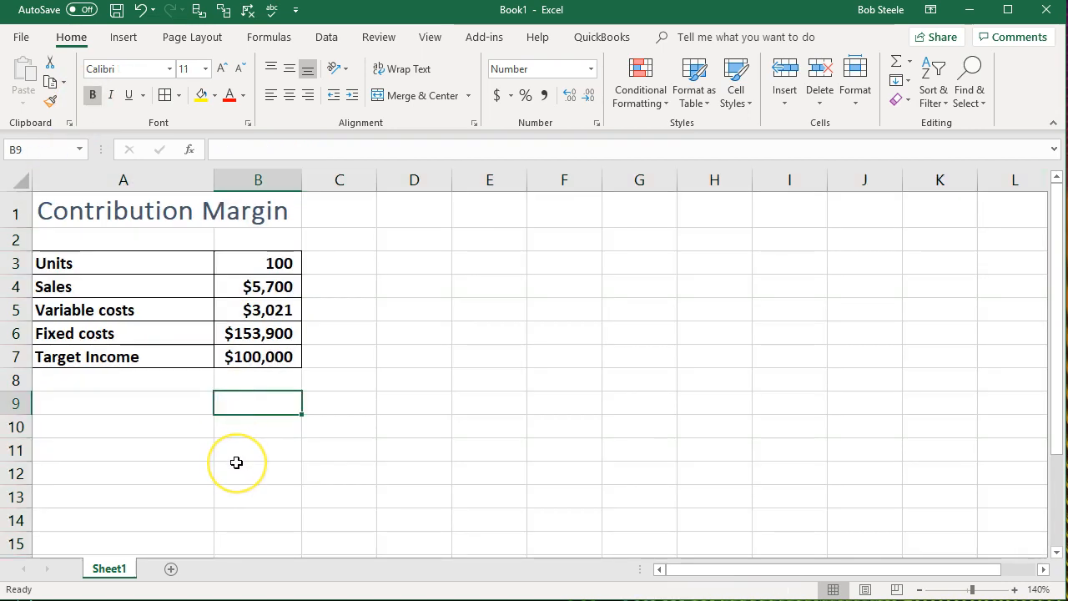
# - Enter the table headings "Contribution Margin" in A9 and "Total" in B9
pyautogui.click(138, 404)
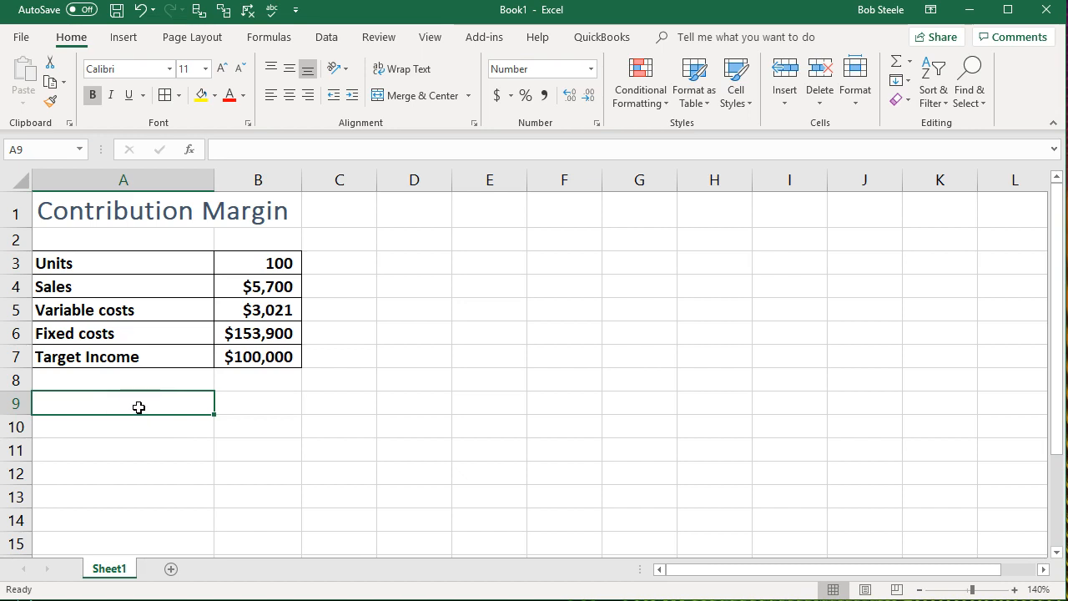
pyautogui.write('C')
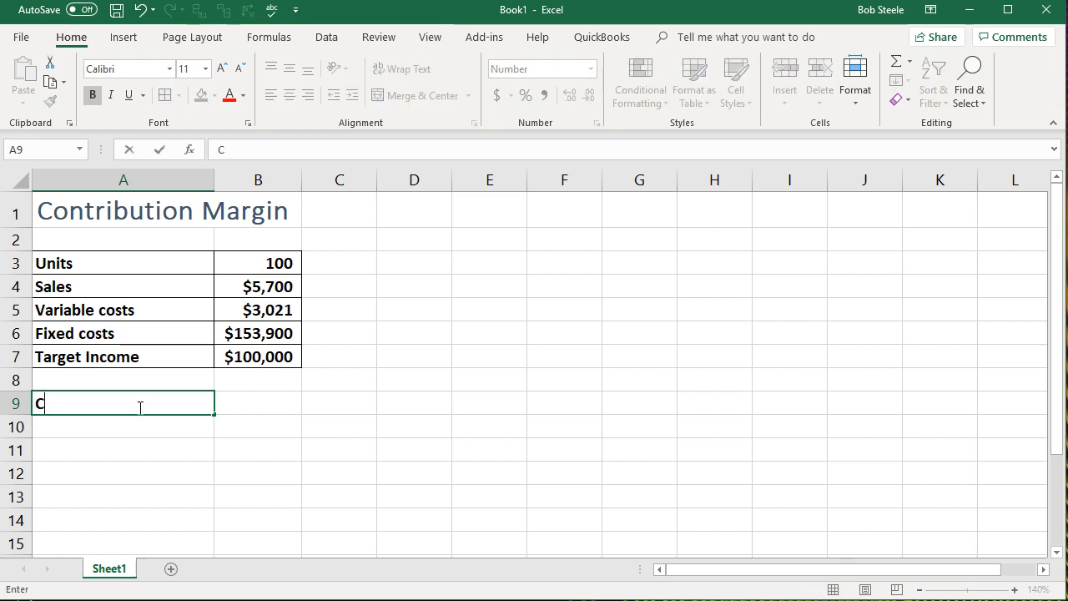
pyautogui.write('ontribution Margin')
pyautogui.press('Tab')
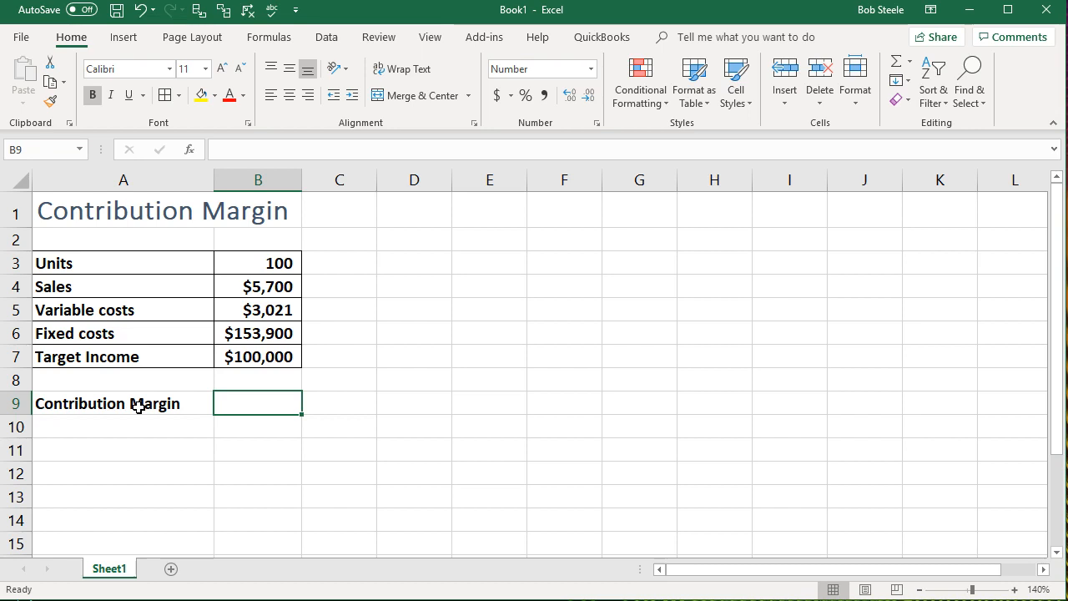
pyautogui.write('Total')
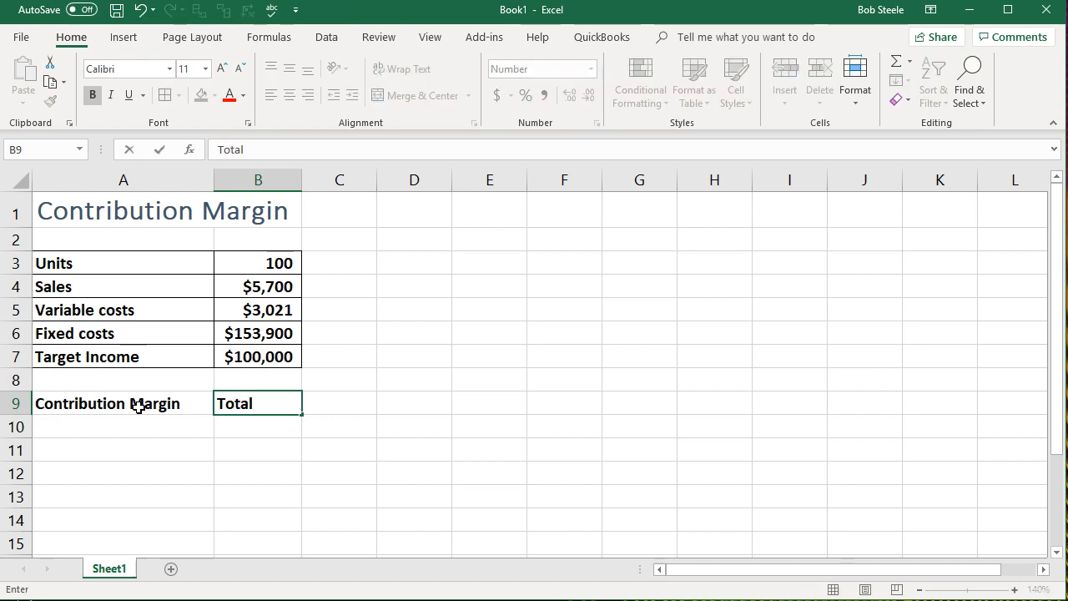
pyautogui.press('Tab')
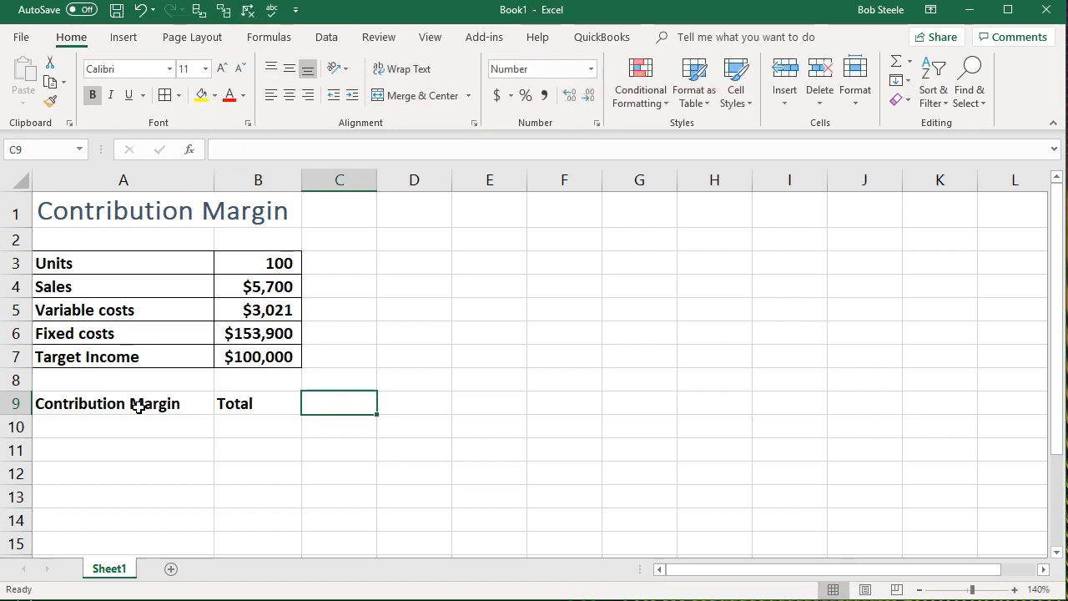
# - Enter the label "Sales" in A10 and link B10 to the sales amount with =B4
pyautogui.press('Down')
pyautogui.press('Left')
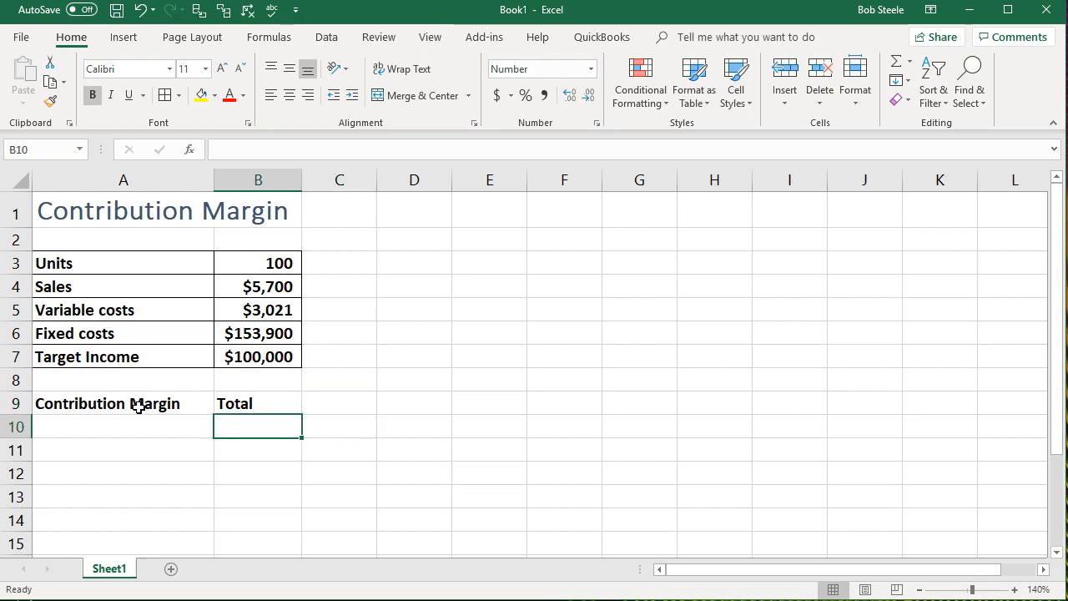
pyautogui.press('Left')
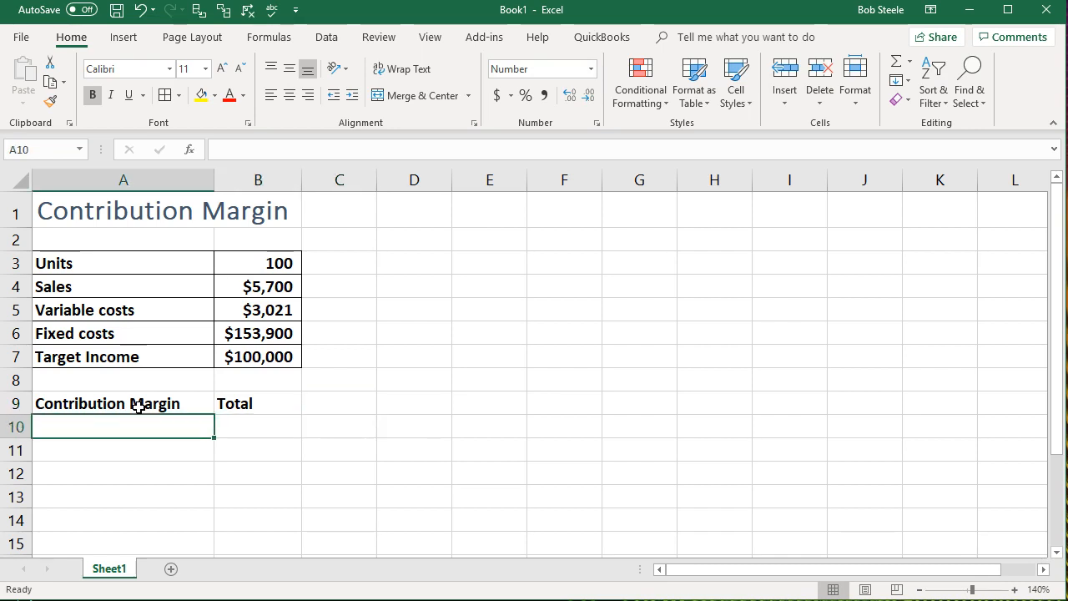
pyautogui.write('Sales')
pyautogui.press('Tab')
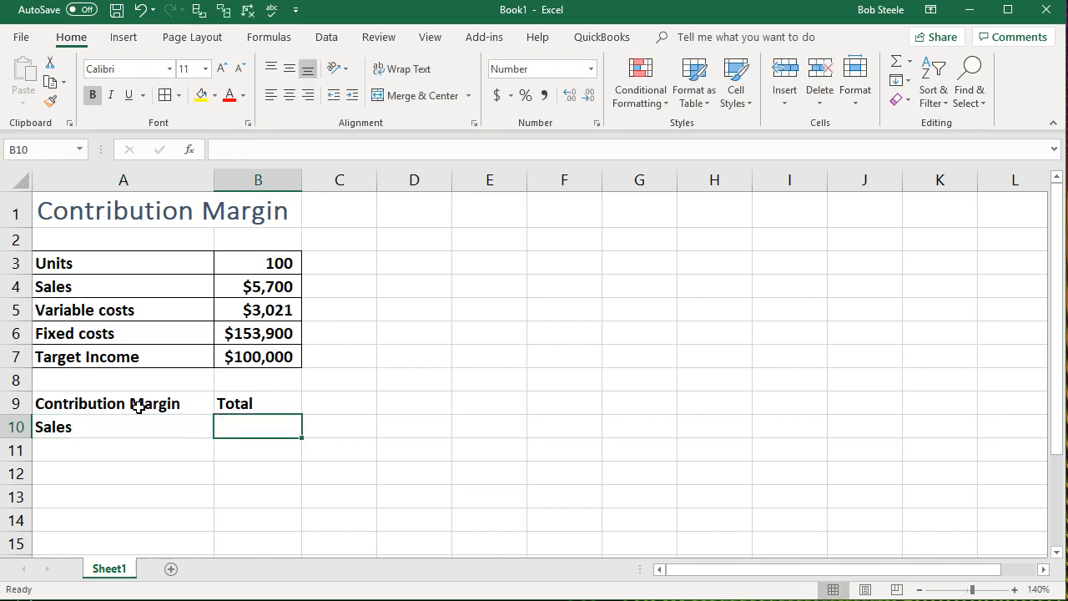
pyautogui.write('=')
pyautogui.click(231, 289)
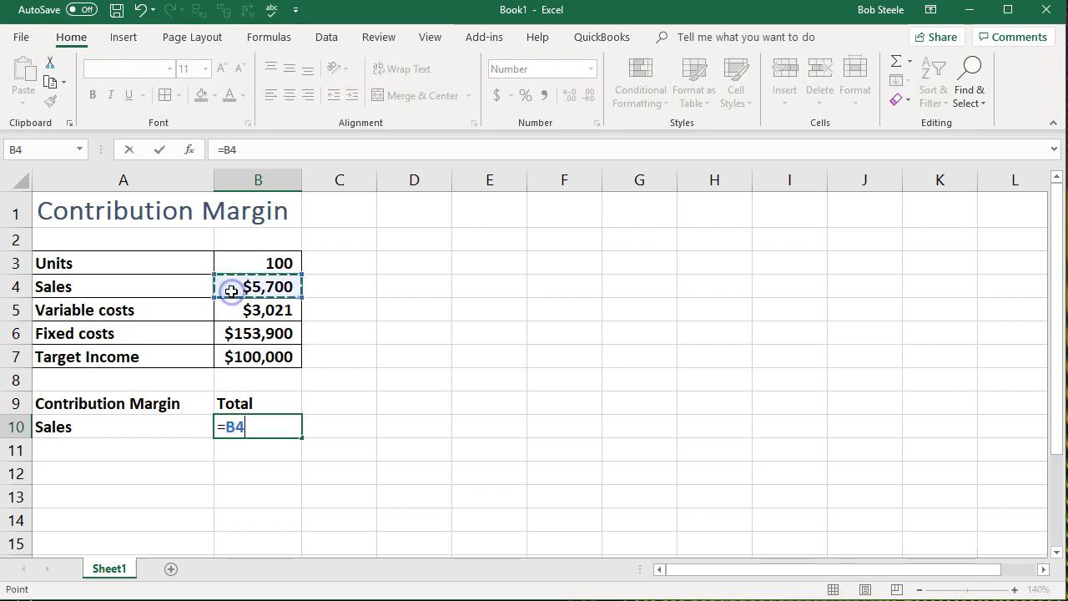
pyautogui.press('Return')
# - Enter the label "Variable Costs" in A11 and link B11 to the variable costs amount in B5
pyautogui.write('Variable Costs')
pyautogui.press('Tab')
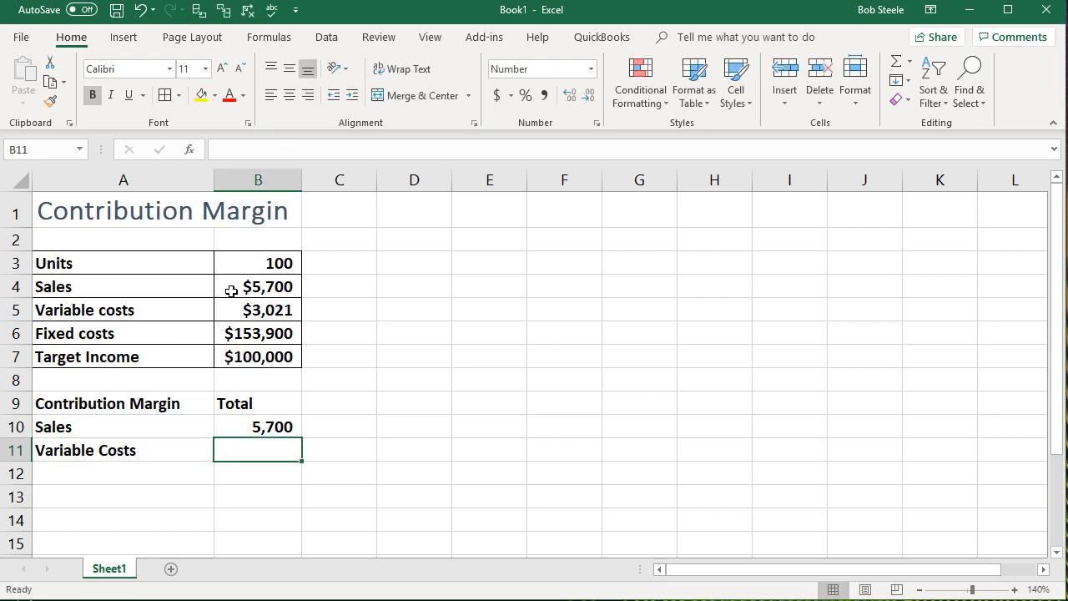
pyautogui.write('=')
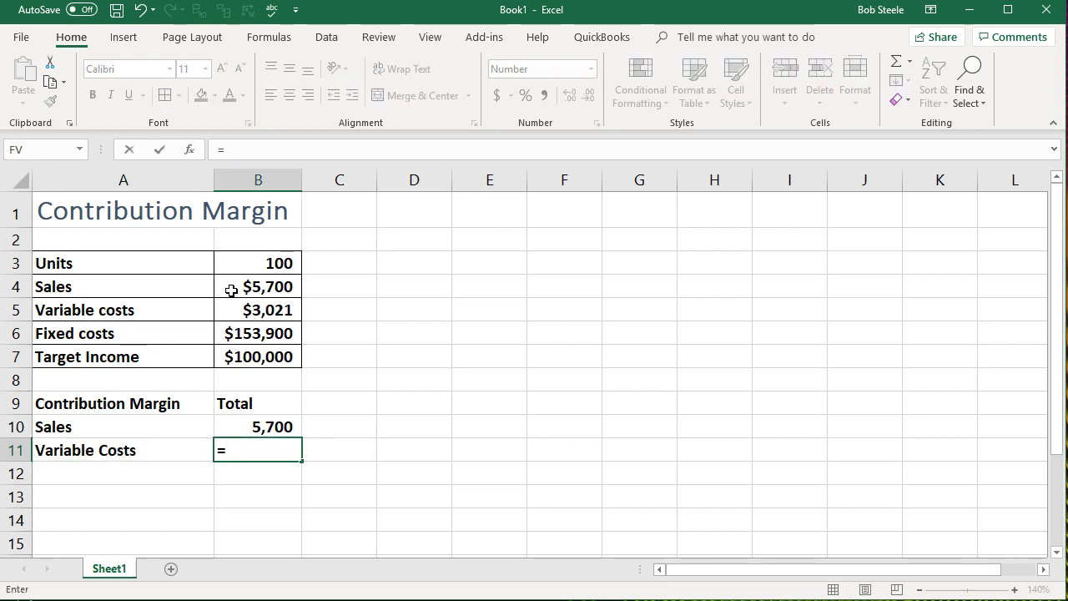
pyautogui.click(251, 305)
pyautogui.press('Return')
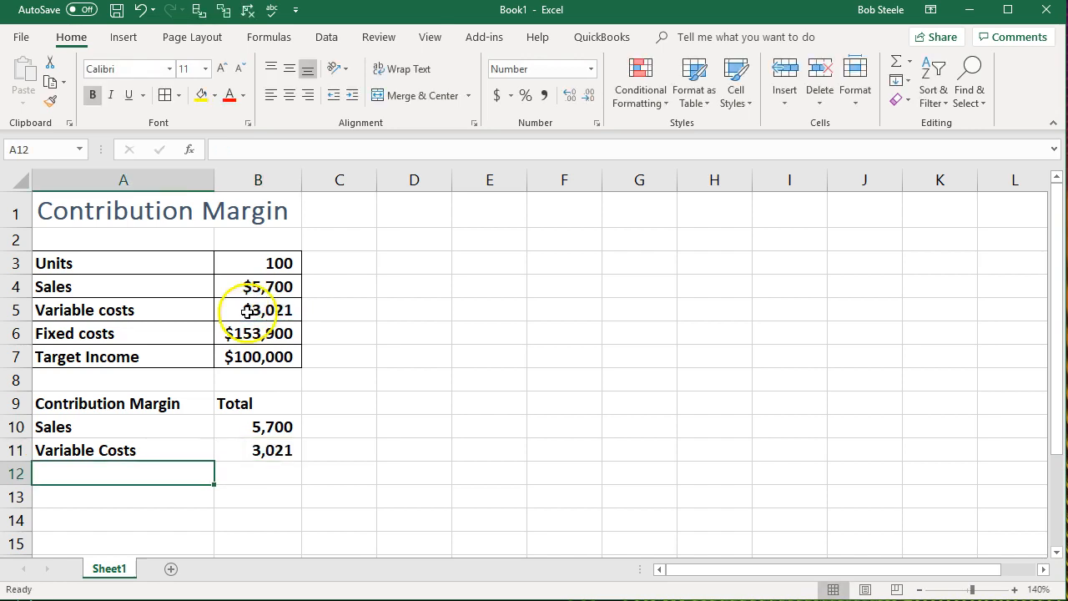
# - Enter the label "Contribution Margin" in A12
pyautogui.write('Co')
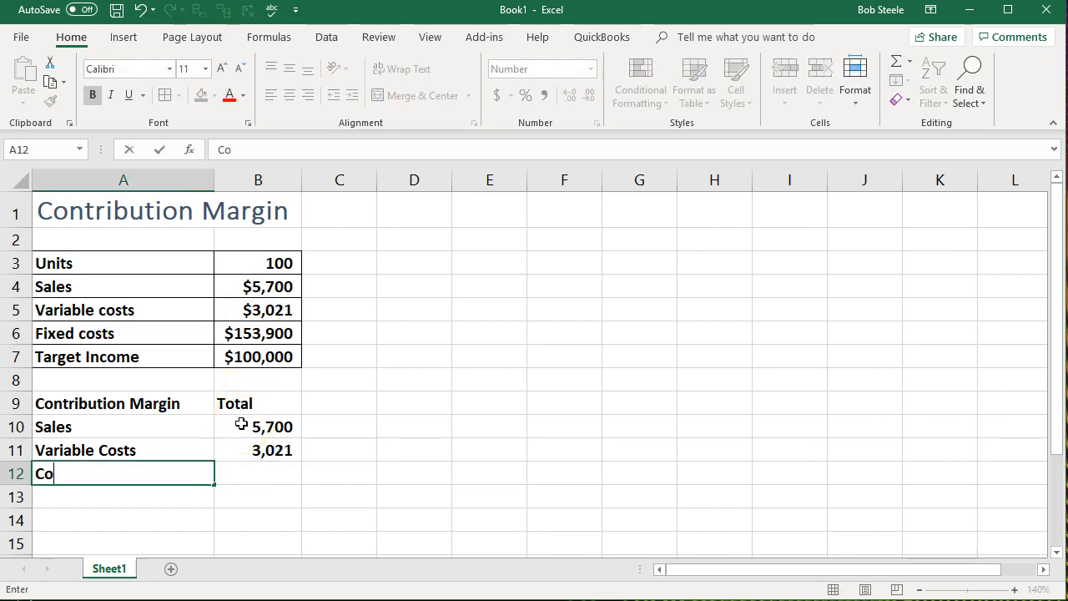
pyautogui.write('ntribution Margin')
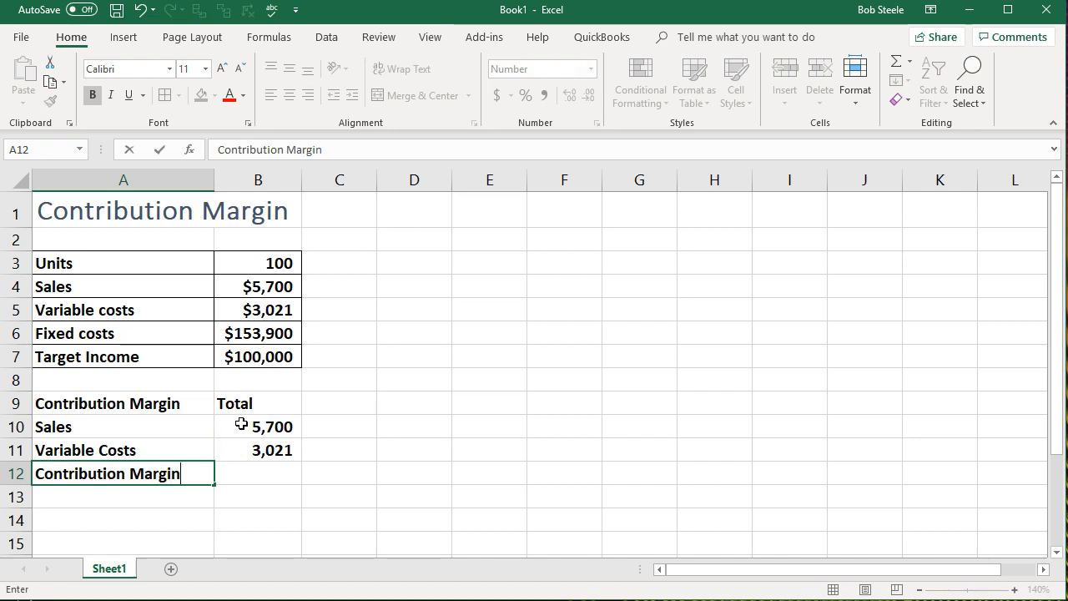
pyautogui.press('Tab')
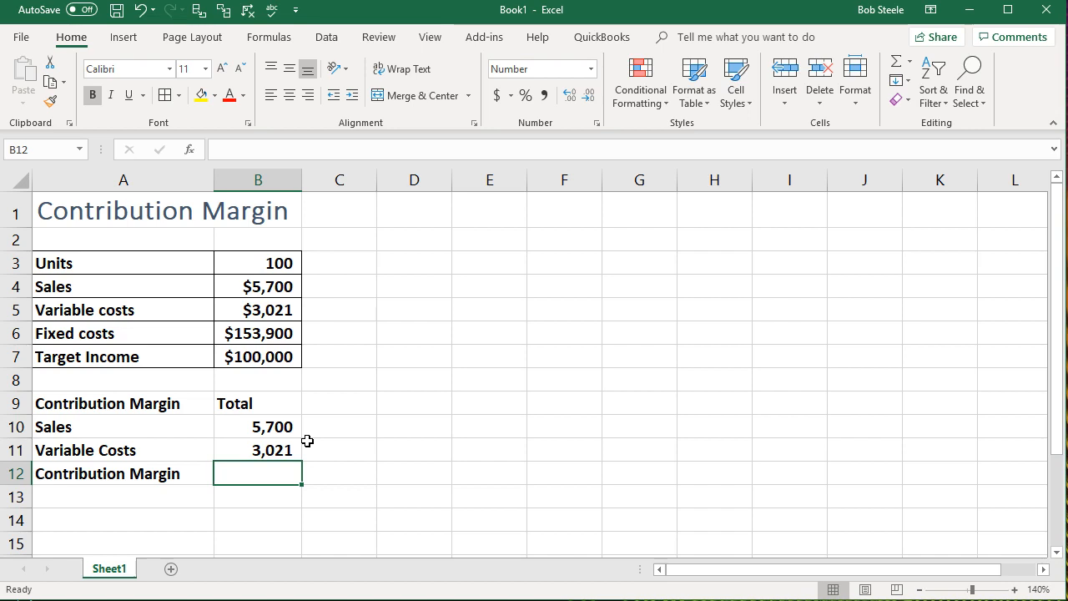
# - Calculate the total contribution margin in B12 as sales minus variable costs with =B10-B11
pyautogui.write('=')
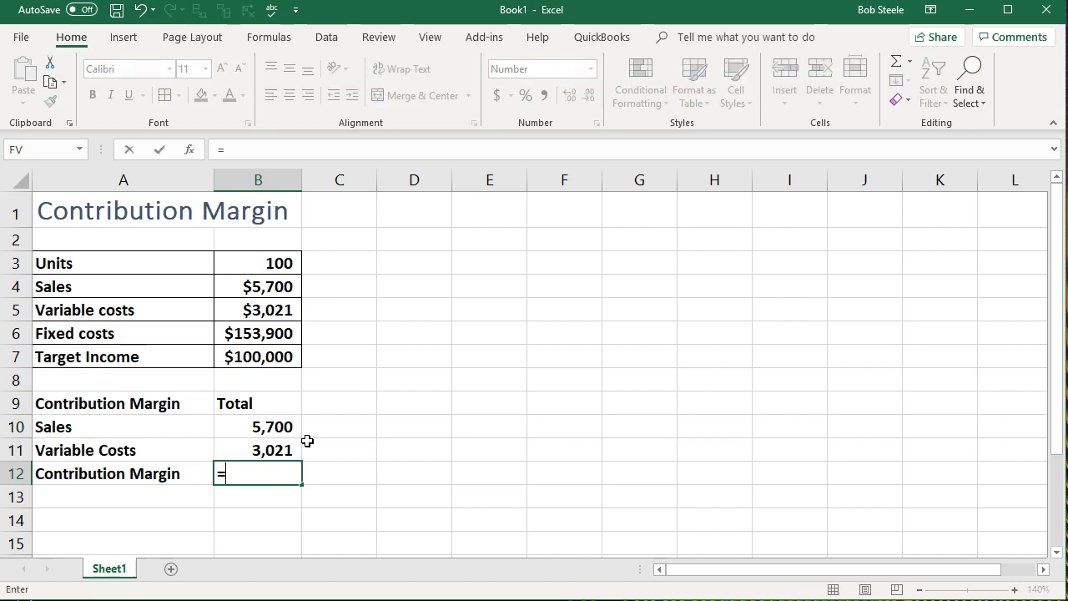
pyautogui.click(273, 429)
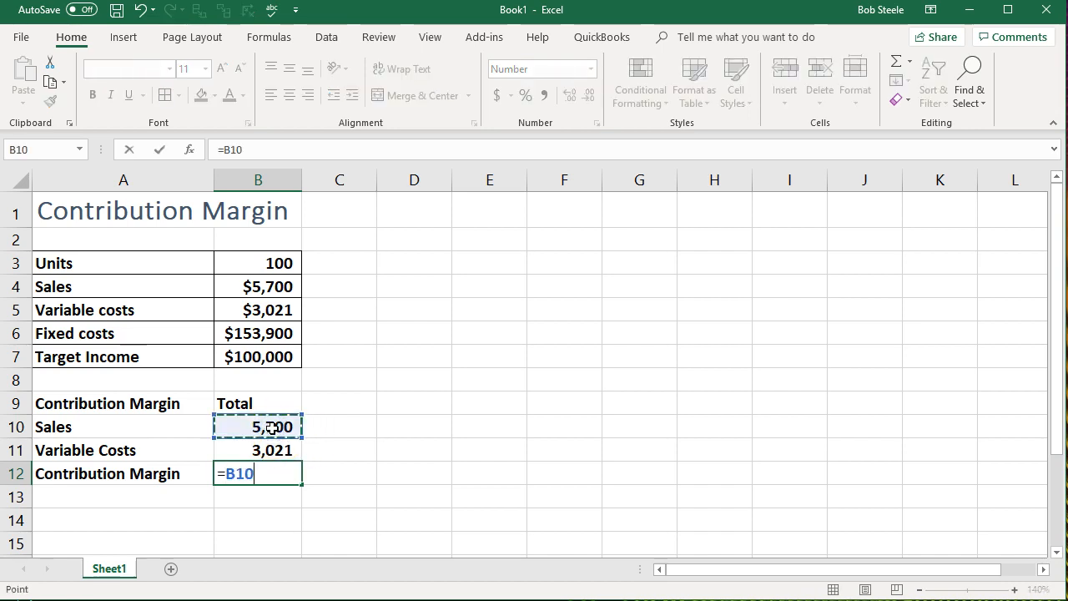
pyautogui.write('-')
pyautogui.click(272, 450)
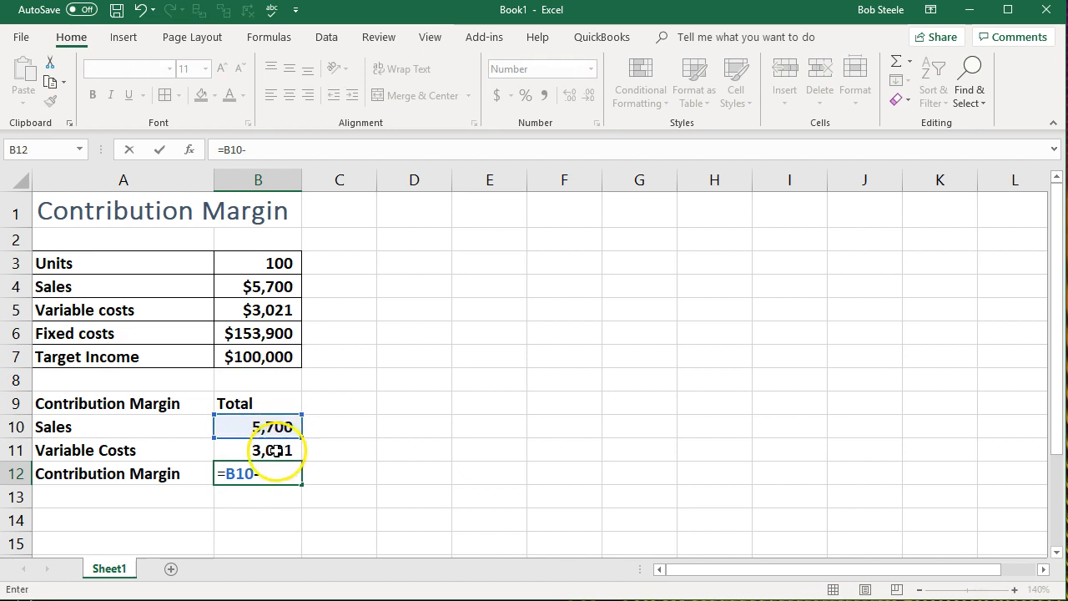
pyautogui.press('Return')
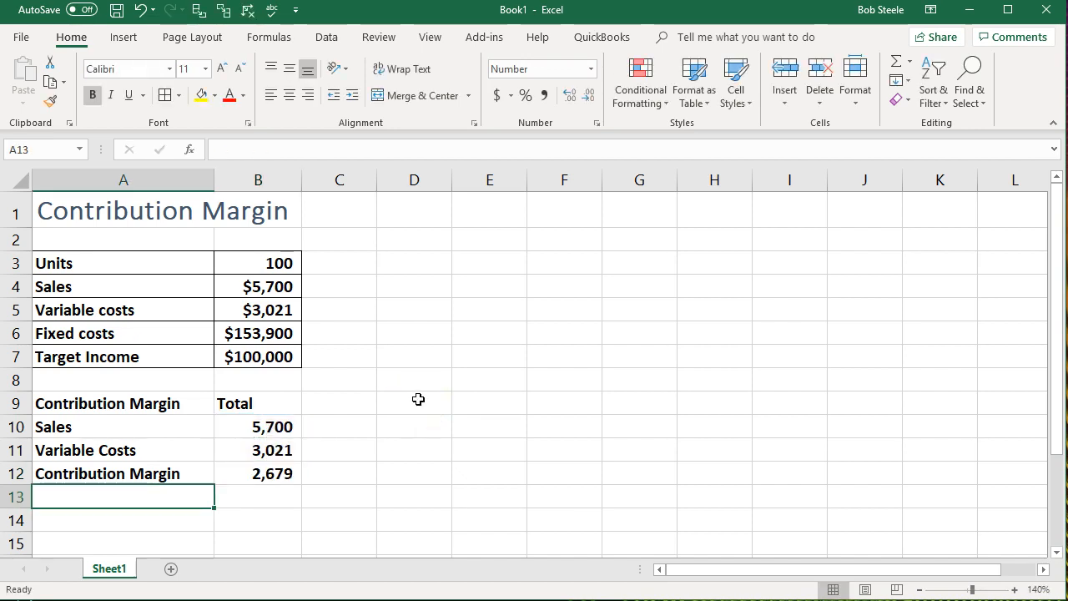
# - Add the column heading "Decimal" in C9, next to the Total heading
pyautogui.click(352, 401)
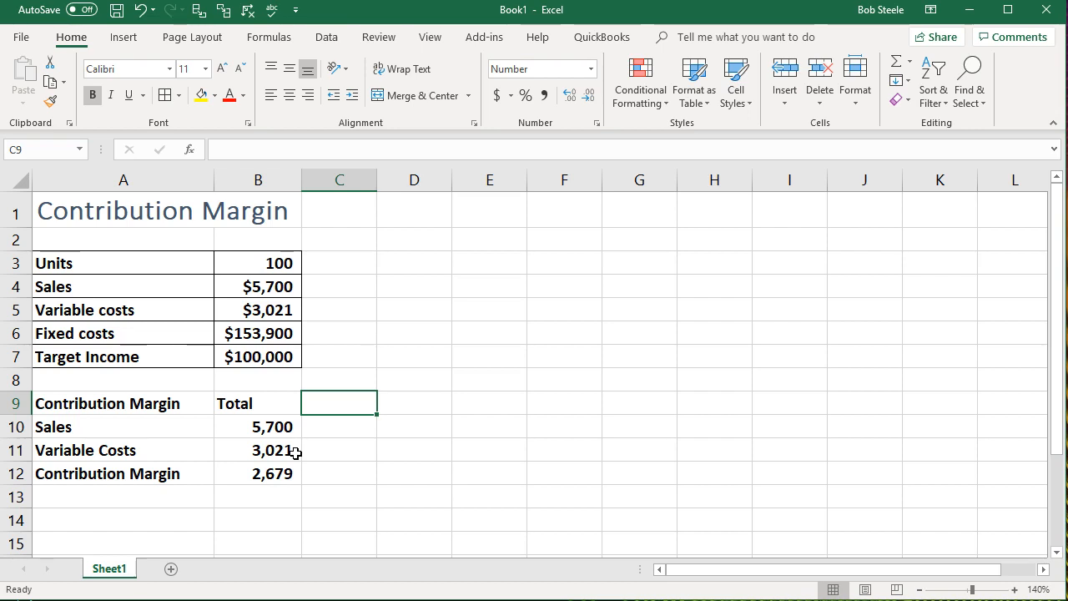
pyautogui.write('D')
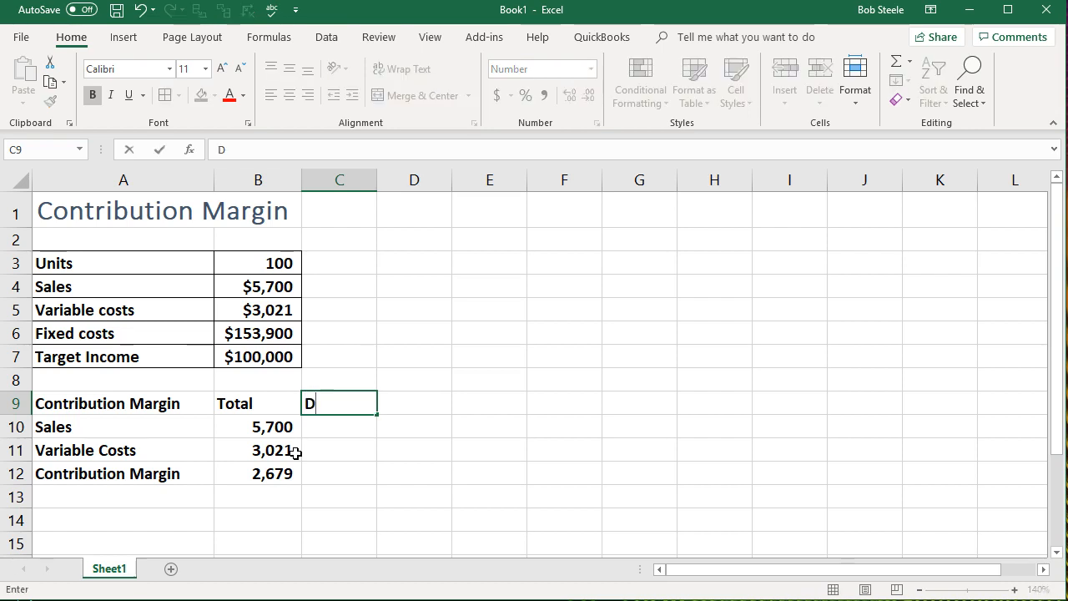
pyautogui.write('ecimal')
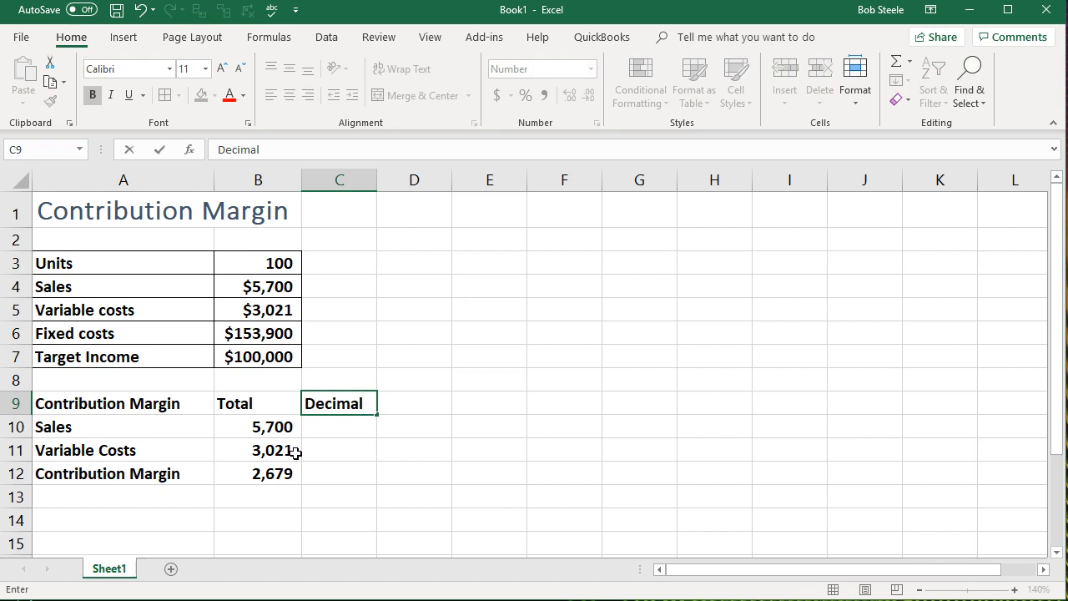
pyautogui.press('Return')
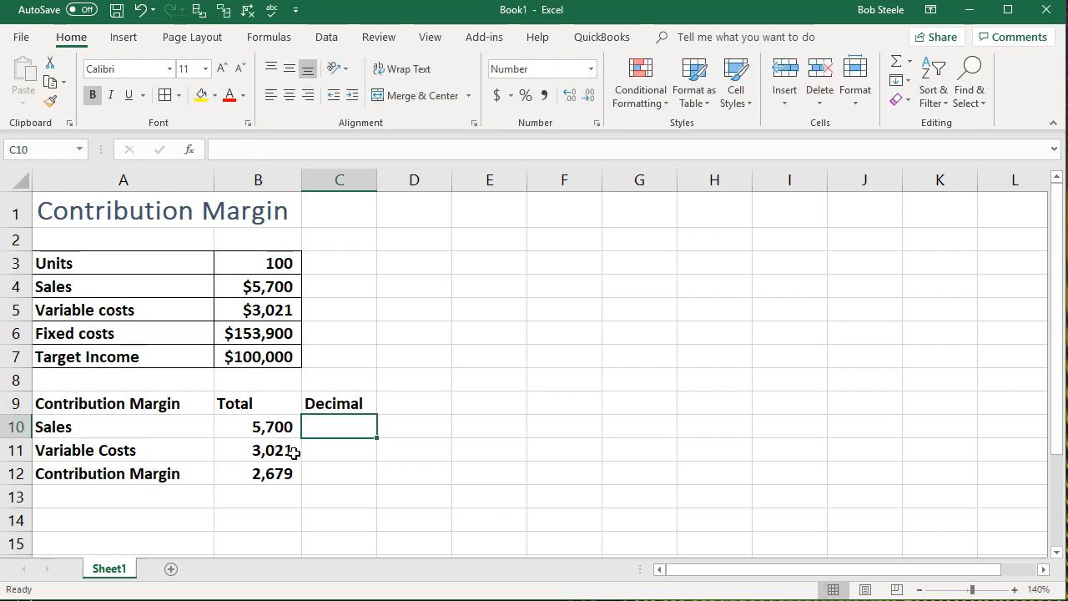
# - Switch to Calculator, divide the contribution margin of 2679 by the sales of 5700, and return to the worksheet
pyautogui.click(275, 473)
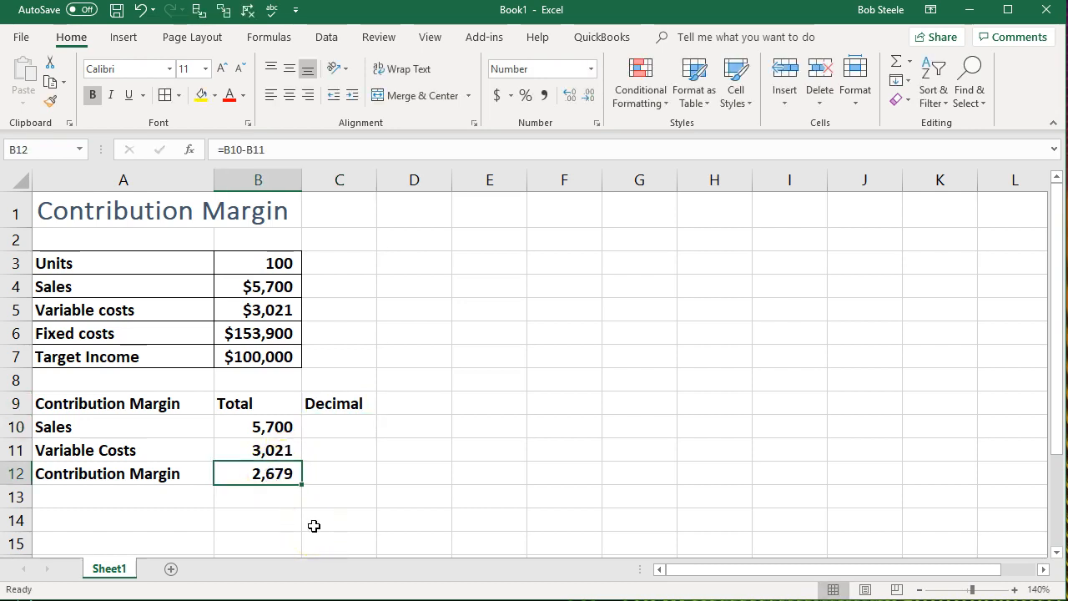
pyautogui.hotkey('alt', 'Tab')
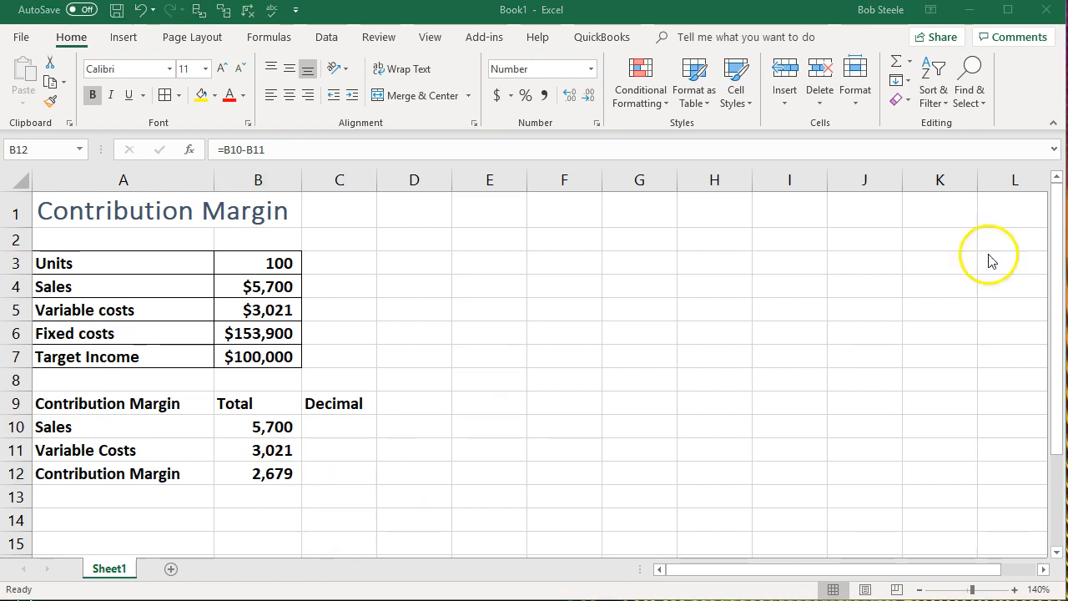
pyautogui.moveTo(1067, 147); pyautogui.dragTo(618, 145)
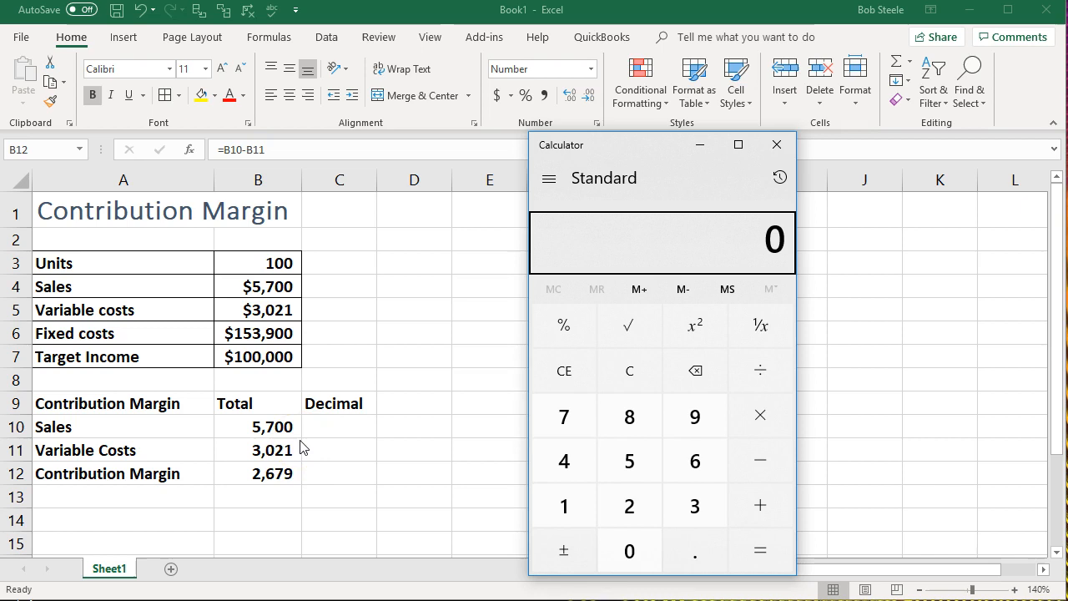
pyautogui.click(627, 370)
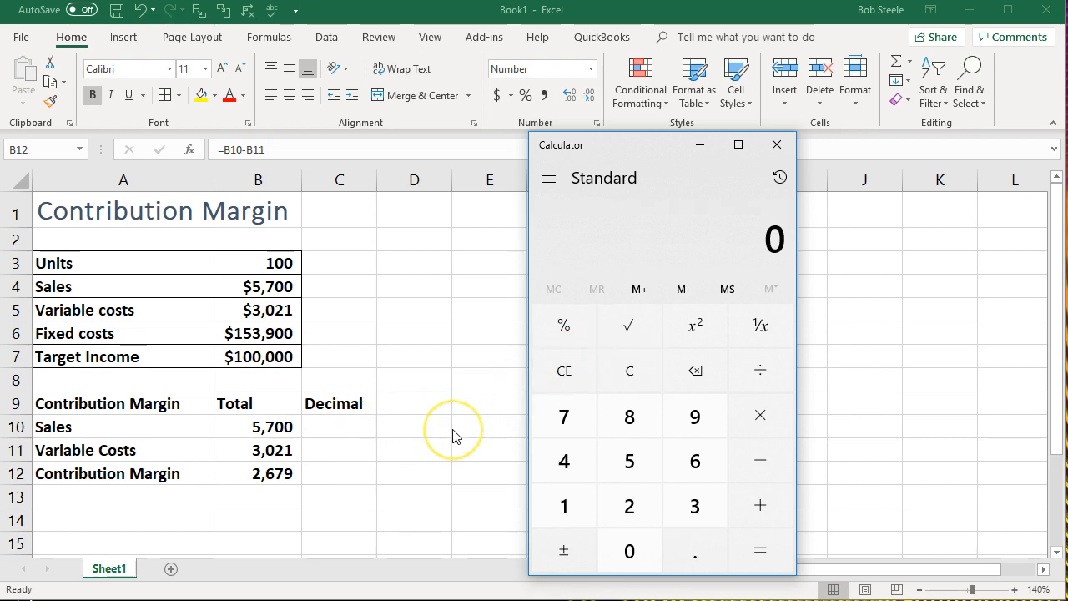
pyautogui.write('2679 ÷ ')
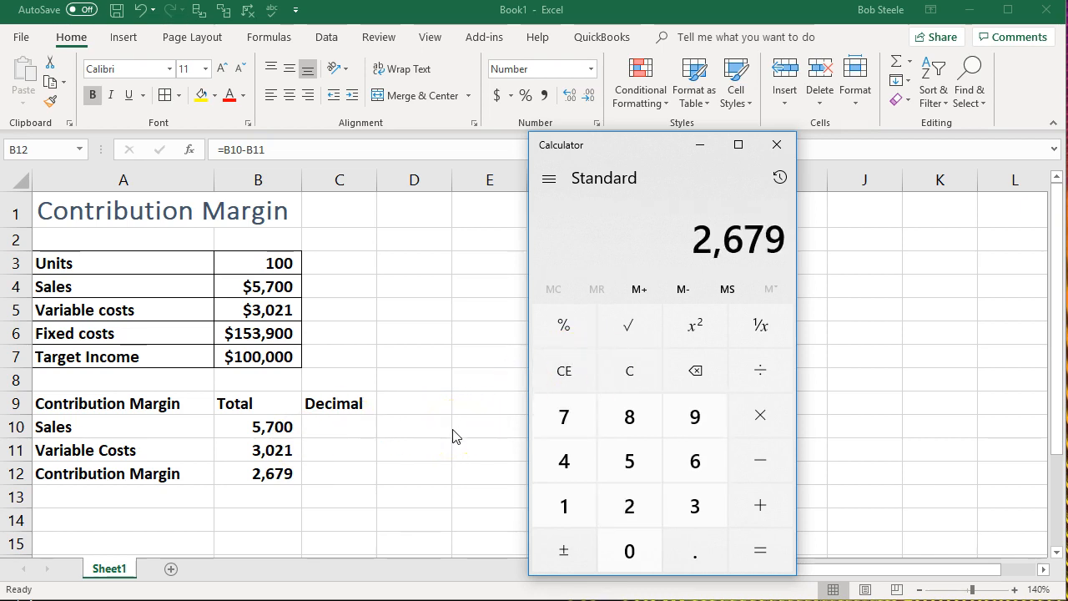
pyautogui.write('5,700')
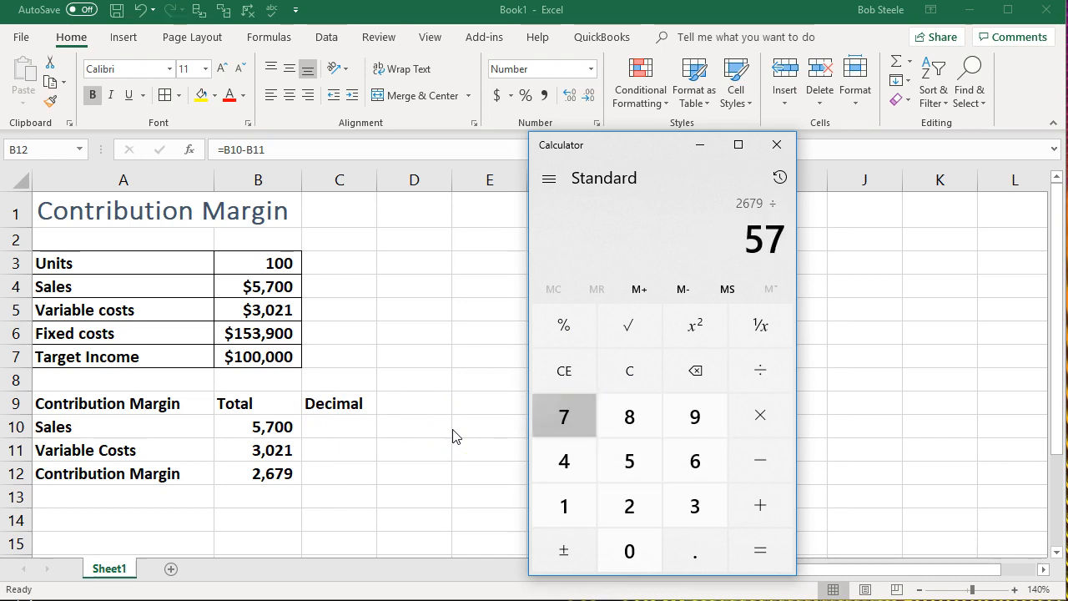
pyautogui.press('Return')
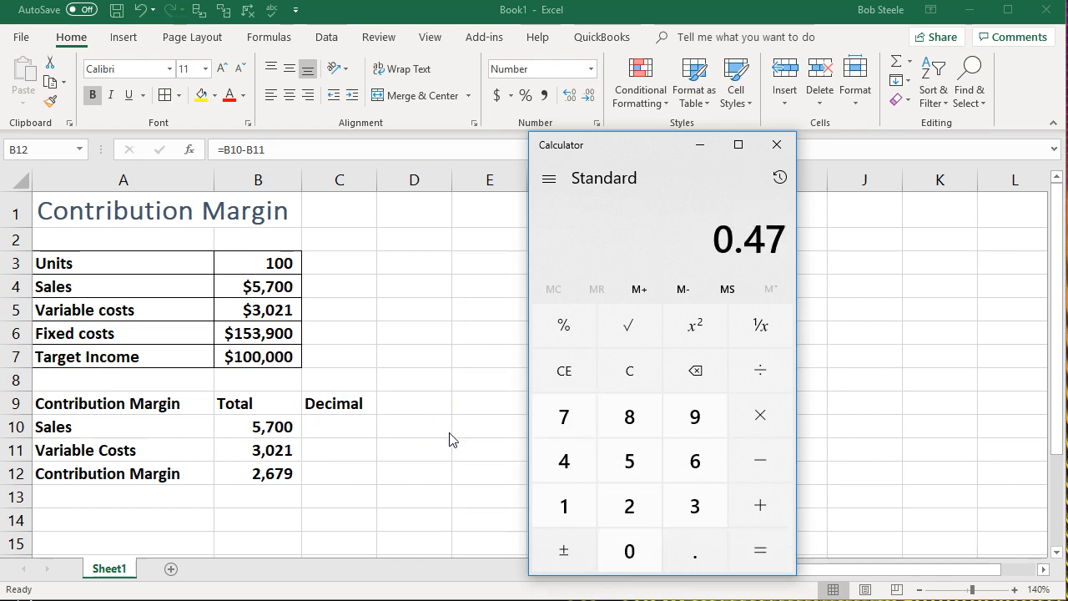
pyautogui.click(451, 439)
# - Calculate the contribution margin ratio in C12 by dividing contribution margin by sales with =B12/B10
pyautogui.click(355, 474)
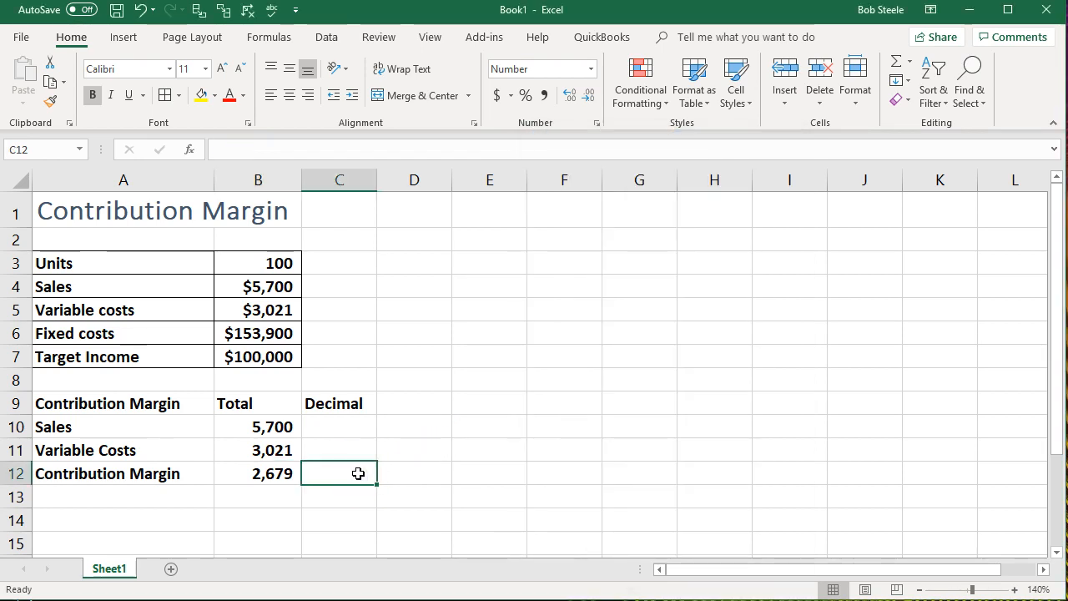
pyautogui.write('=')
pyautogui.click(268, 473)
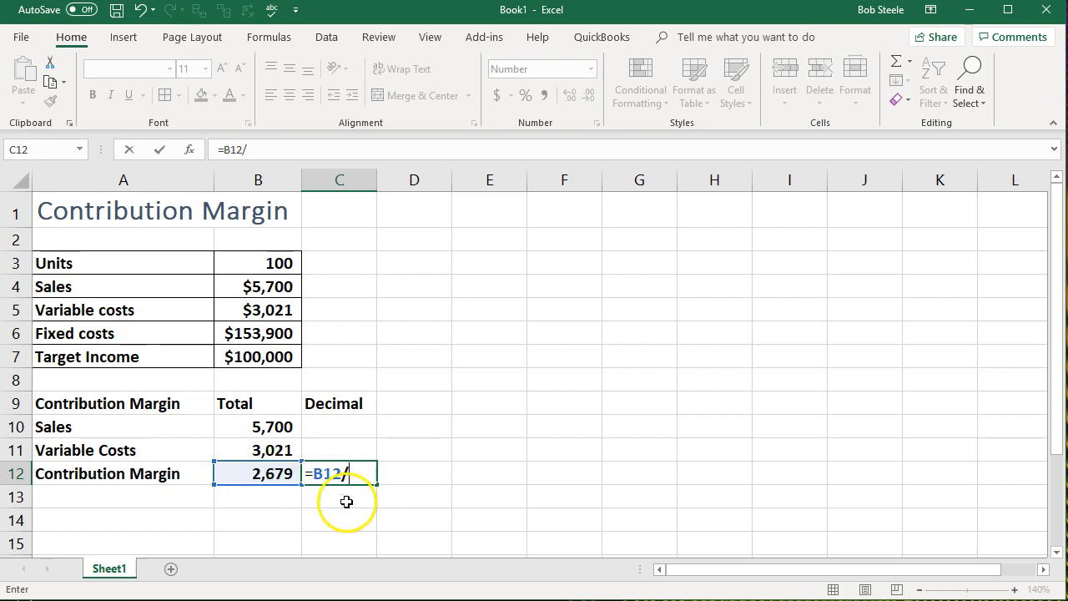
pyautogui.click(284, 426)
pyautogui.press('Return')
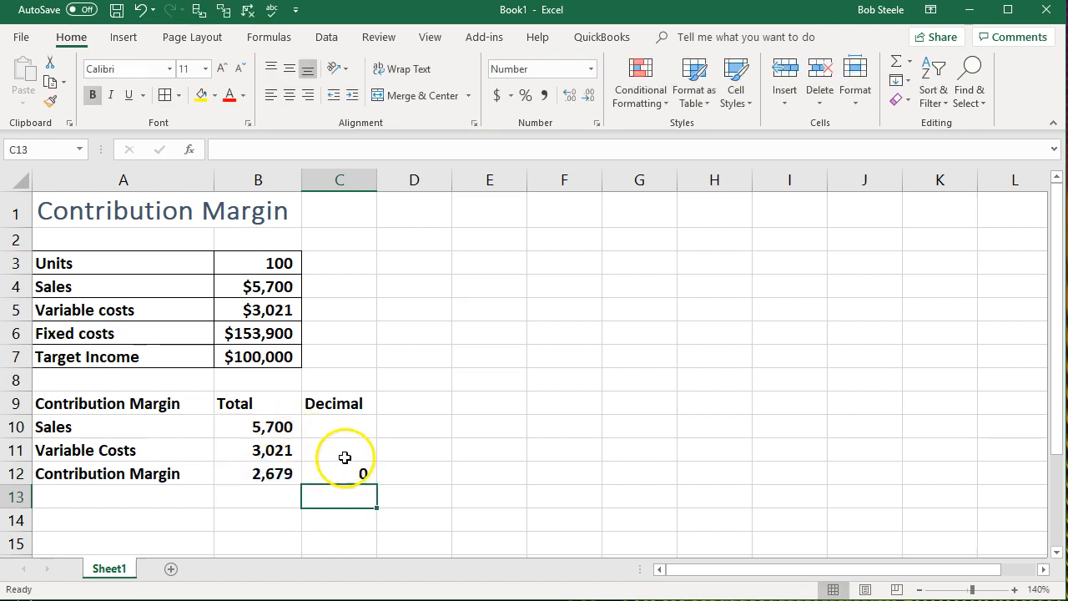
# - Format the contribution margin ratio in C12 to show two decimal places
pyautogui.press('Up')
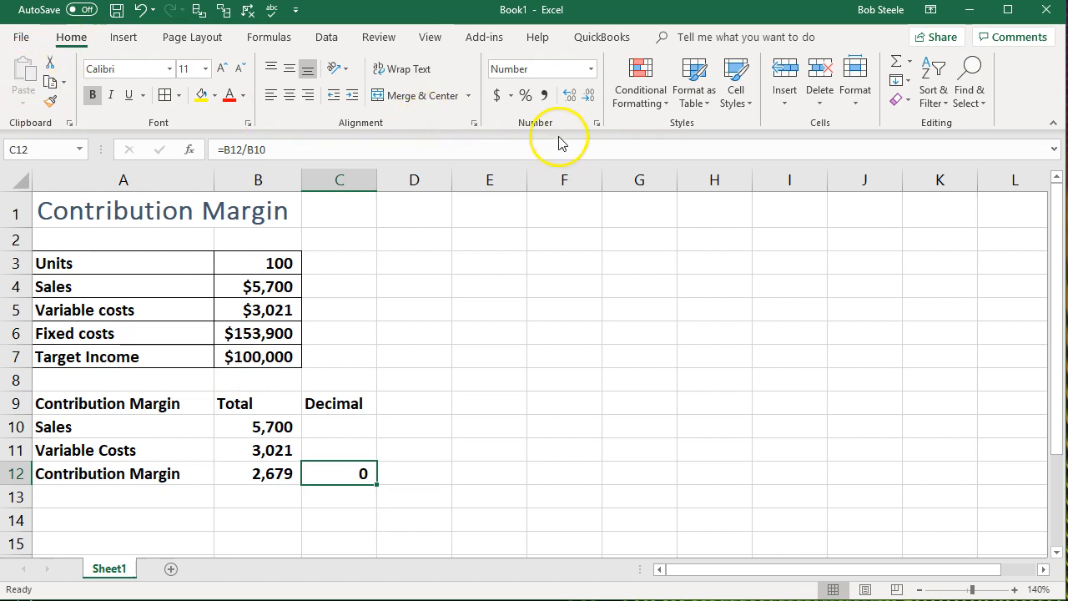
pyautogui.click(573, 97)
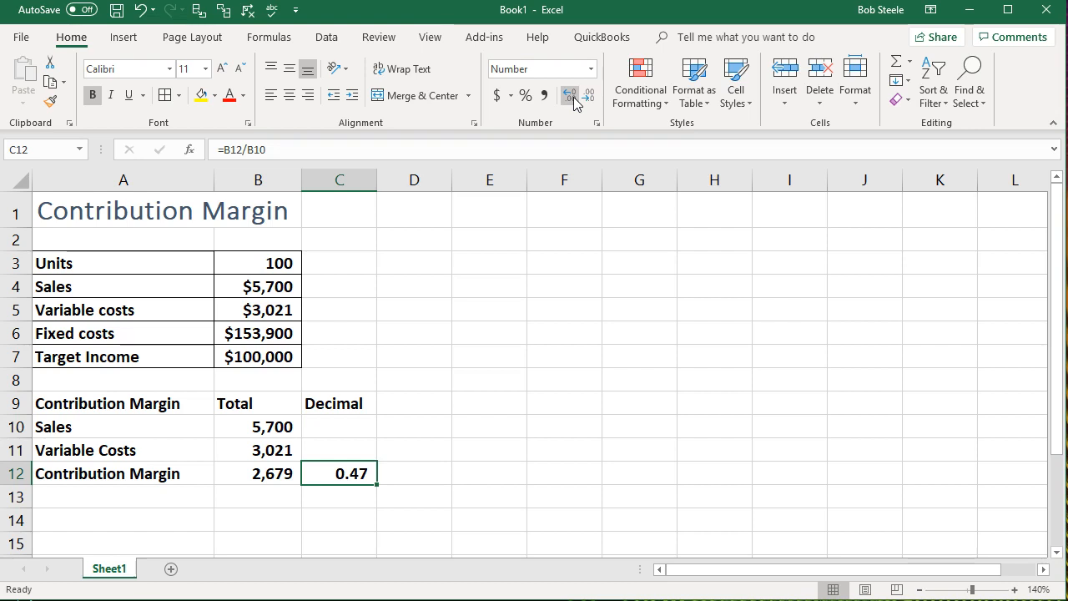
pyautogui.click(574, 98)
pyautogui.click(573, 99)
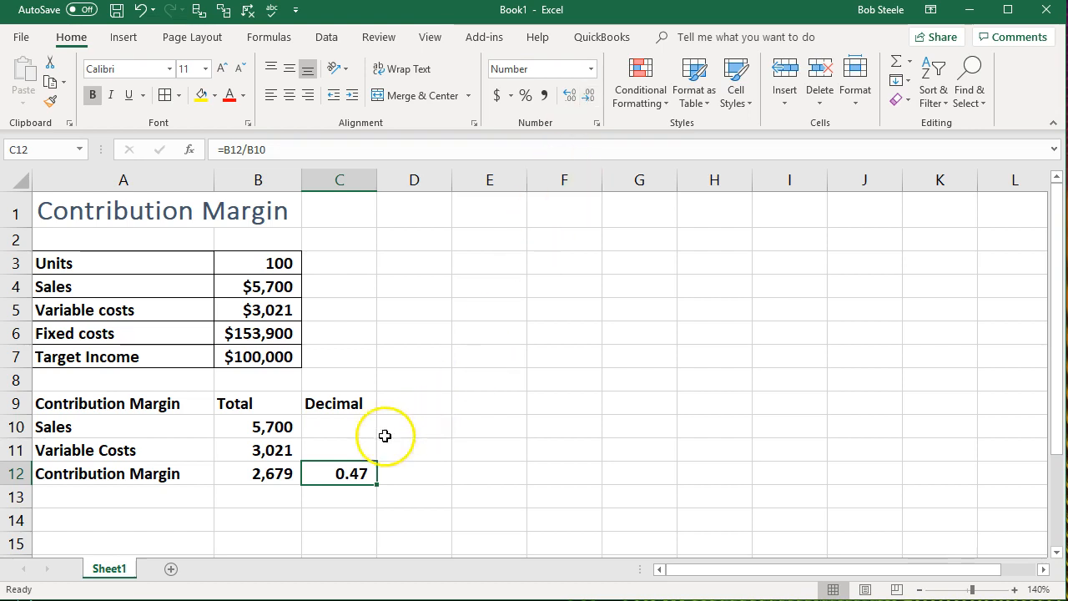
# - Review the variable costs, sales and contribution margin ratio formulas, and select the Variable Costs cell C11 in the Decimal column
pyautogui.click(361, 448)
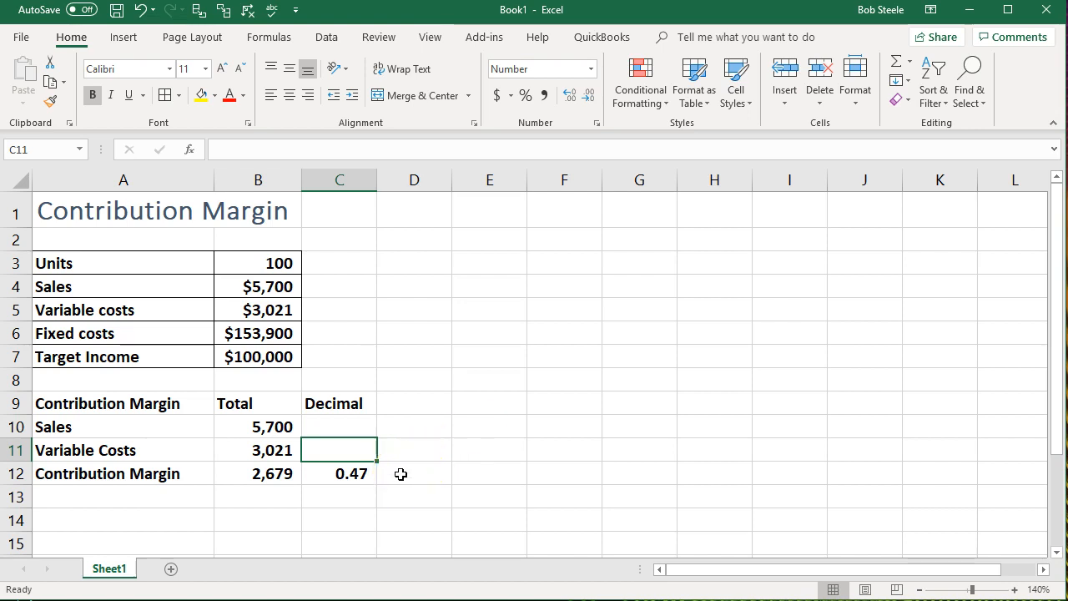
pyautogui.click(279, 445)
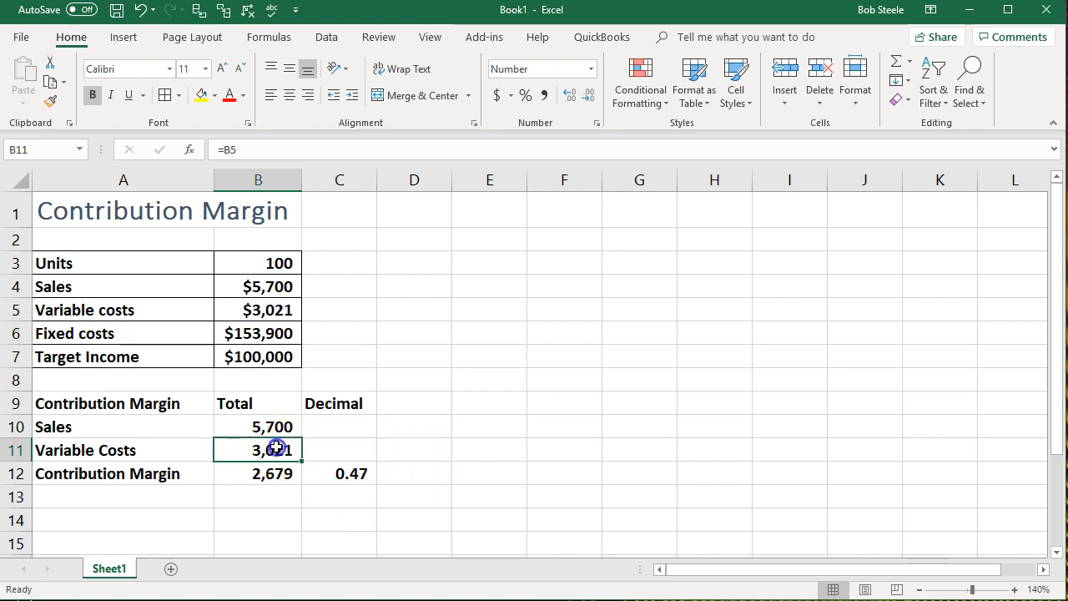
pyautogui.click(278, 427)
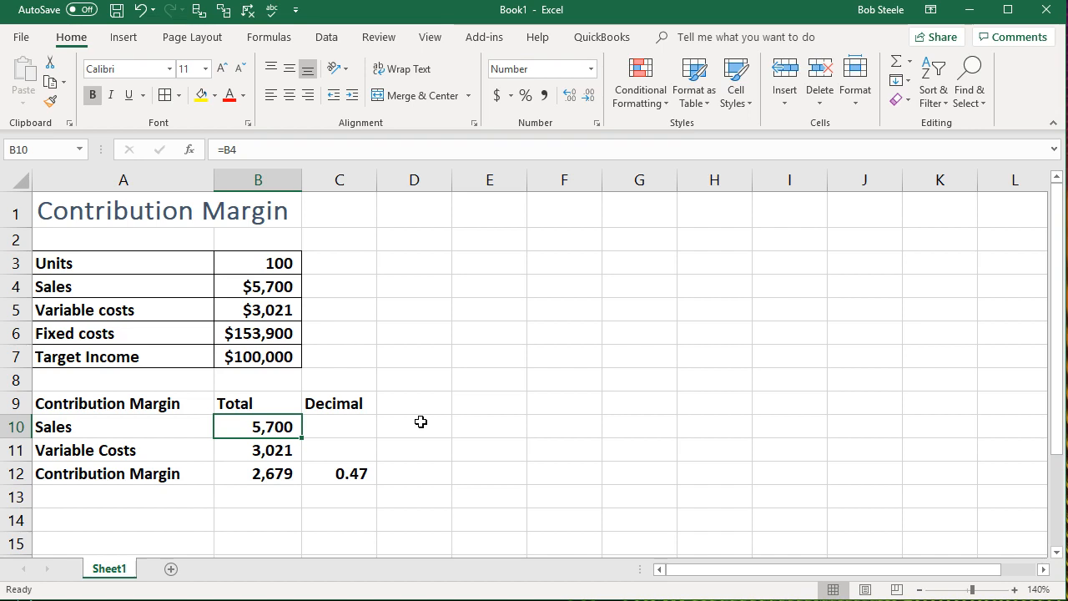
pyautogui.click(343, 475)
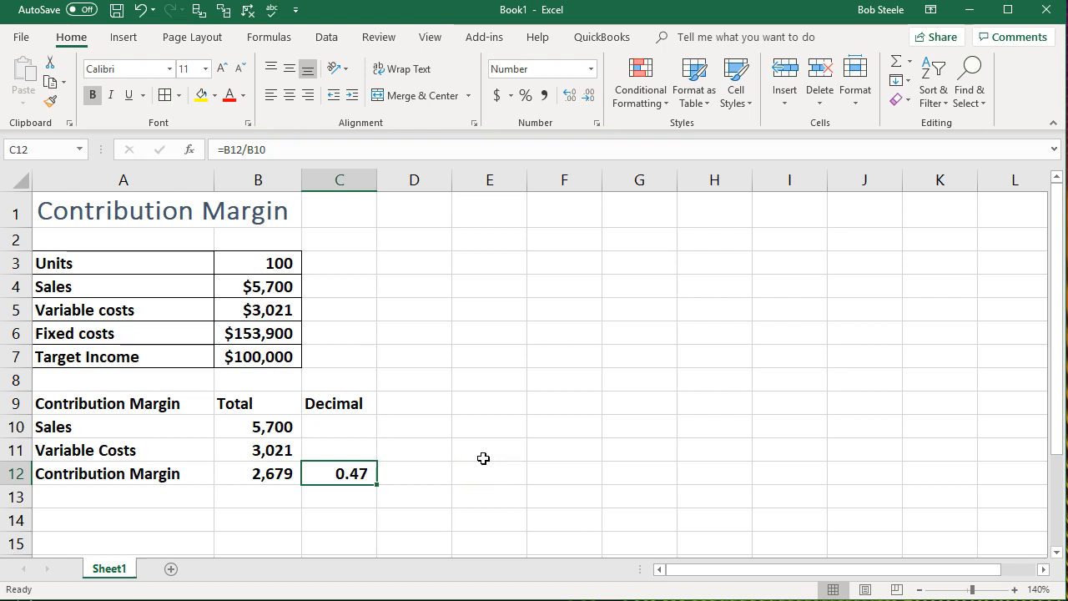
pyautogui.click(351, 448)
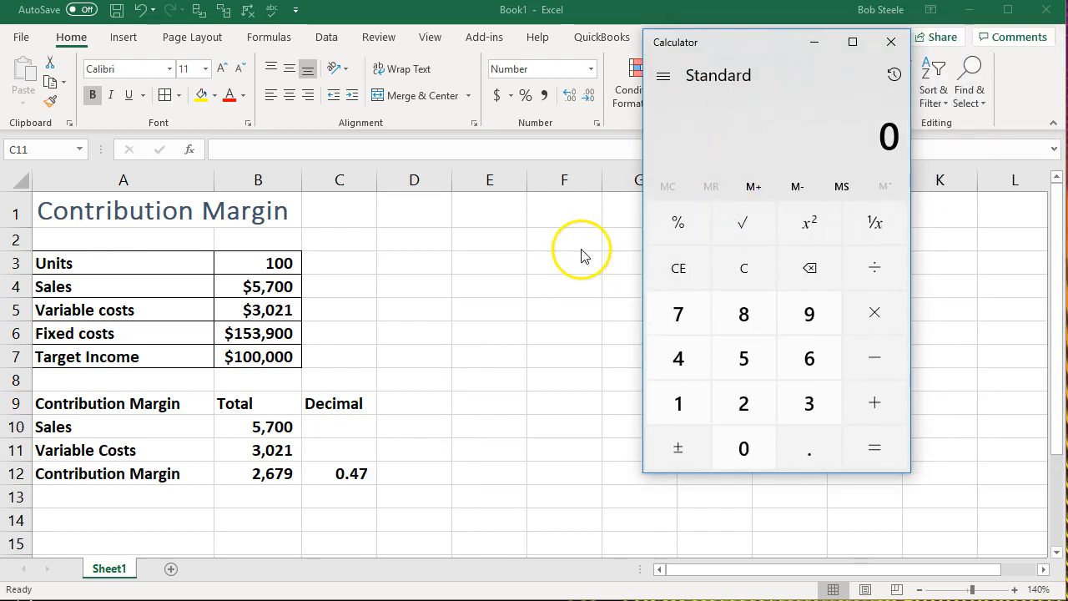
pyautogui.write('3021')
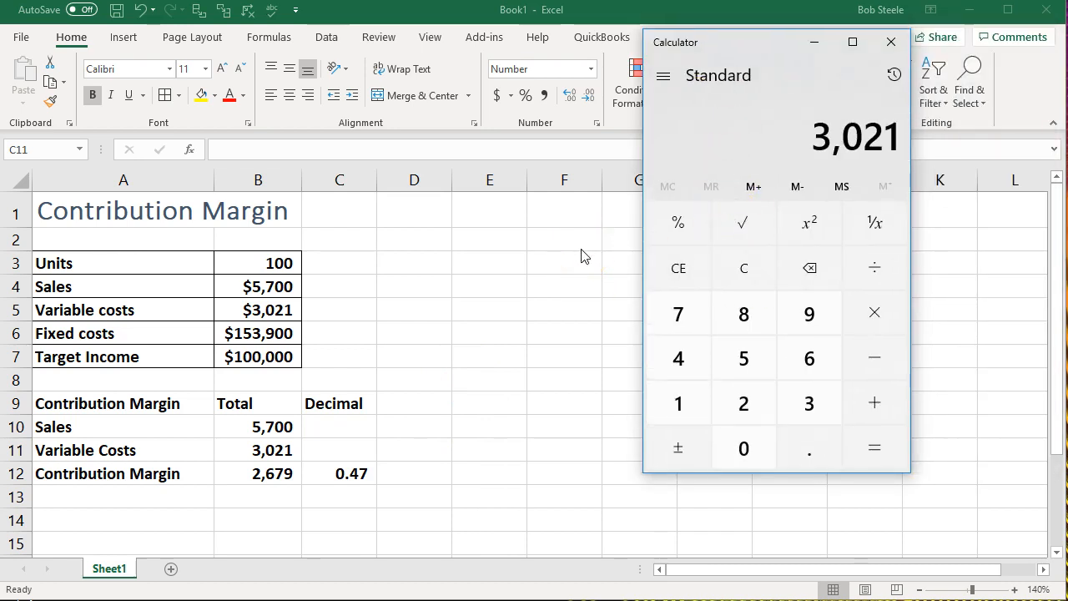
pyautogui.press('/')
pyautogui.write('.47')
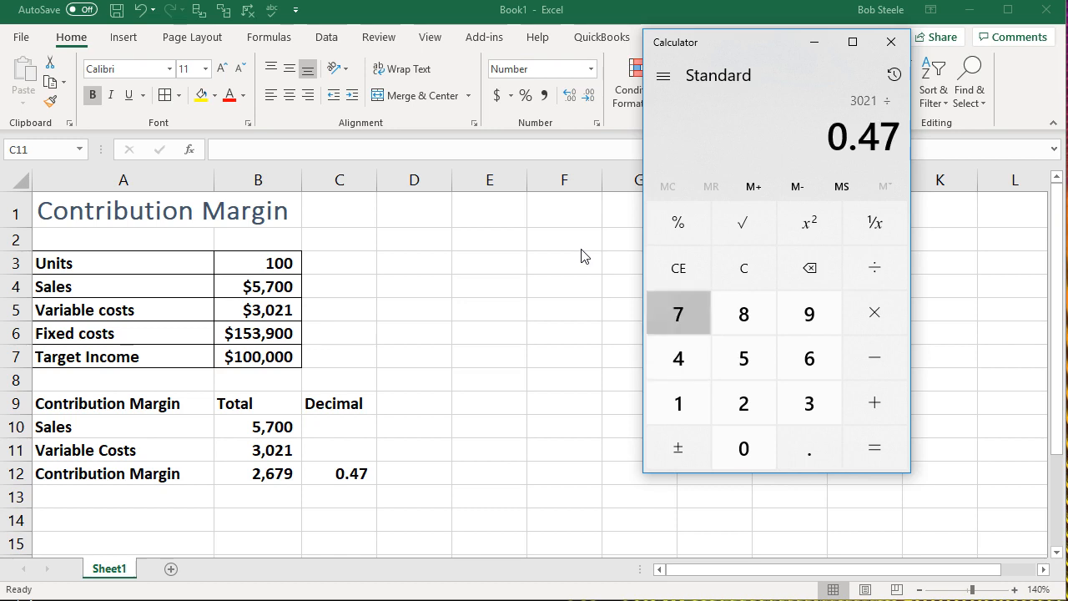
pyautogui.press('Return')
pyautogui.click(700, 272)
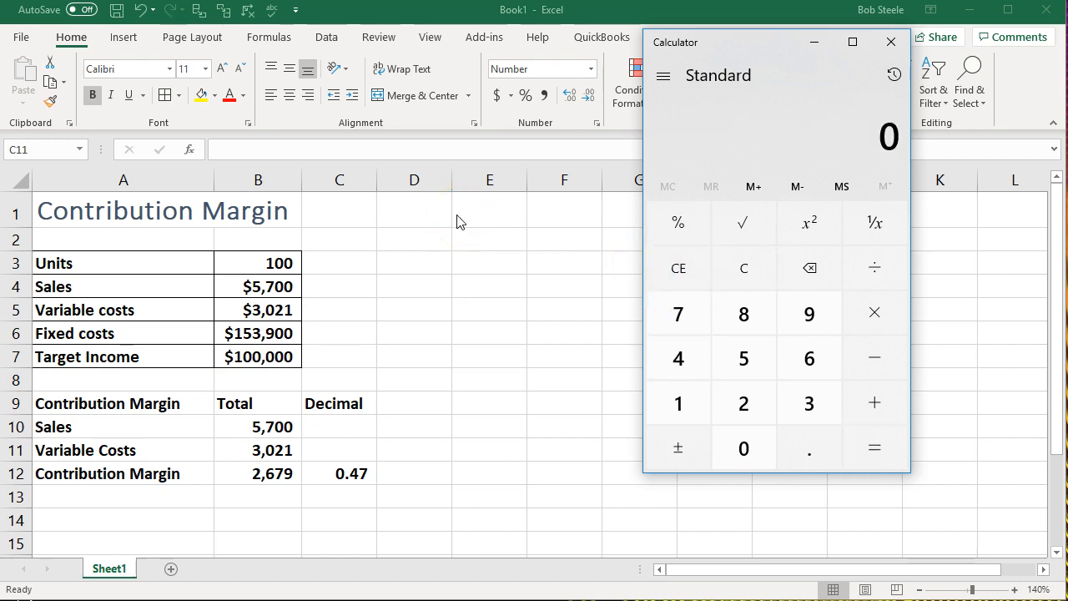
# - Divide the variable costs of 3021 by the sales of 5700 in Calculator and return to the worksheet
pyautogui.write('30215700')
pyautogui.press('Return')
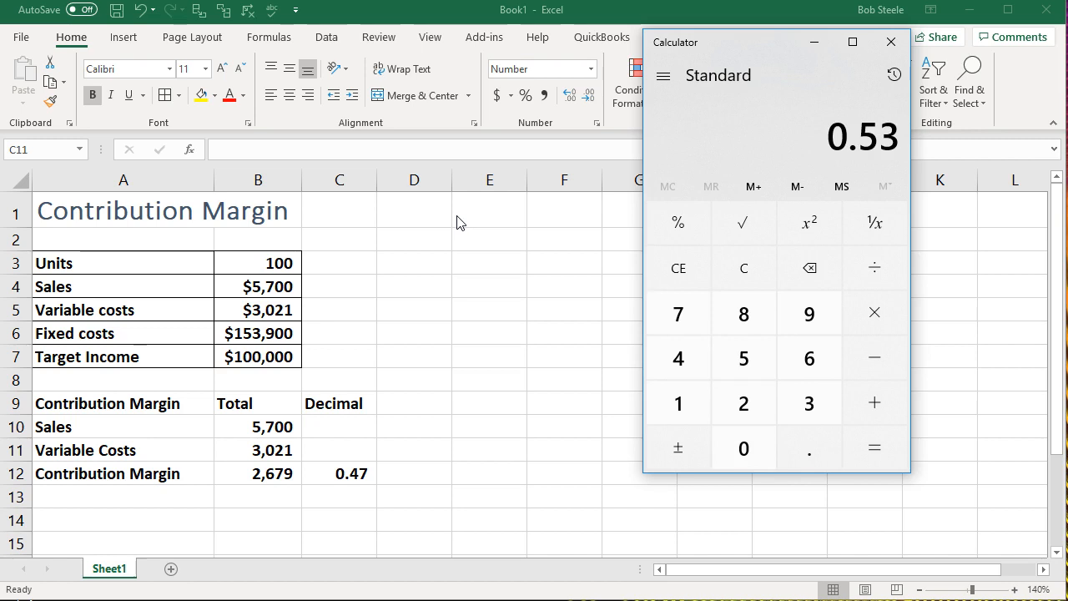
pyautogui.click(409, 411)
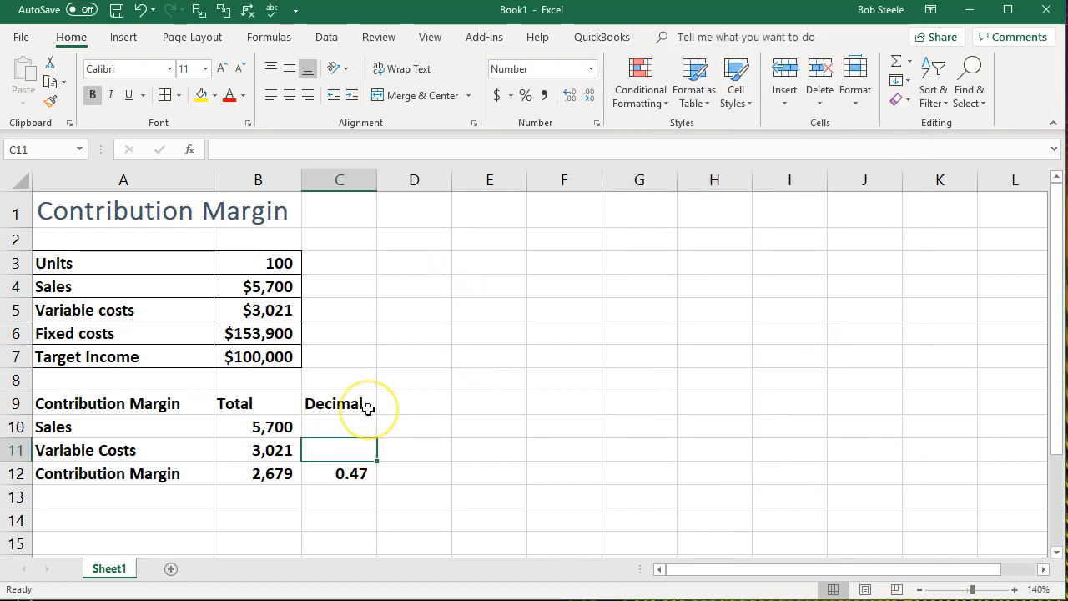
# - Calculate the variable cost ratio in C11 by dividing variable costs by sales with =B11/B10
pyautogui.write('=')
pyautogui.click(274, 448)
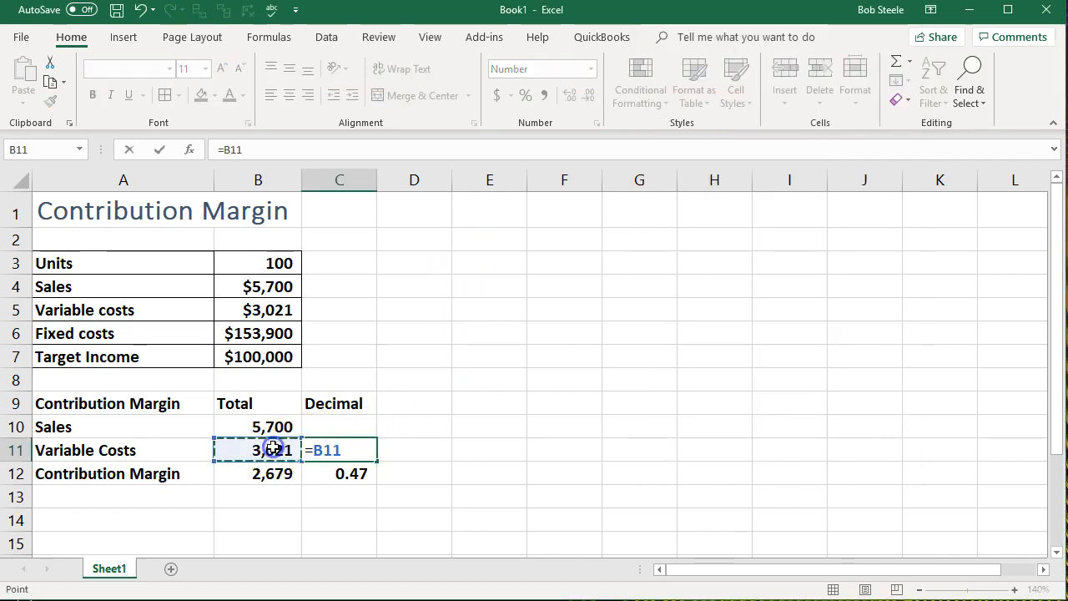
pyautogui.write('/')
pyautogui.click(271, 426)
pyautogui.press('Return')
# - Format the variable cost ratio in C11 to show two decimal places
pyautogui.click(327, 448)
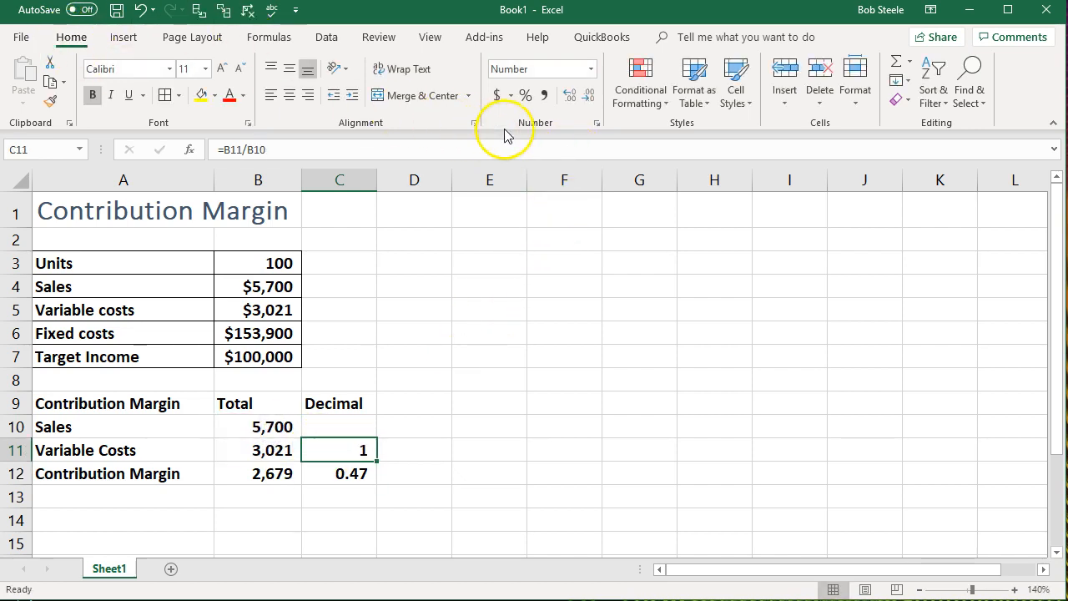
pyautogui.click(574, 97)
pyautogui.click(610, 403)
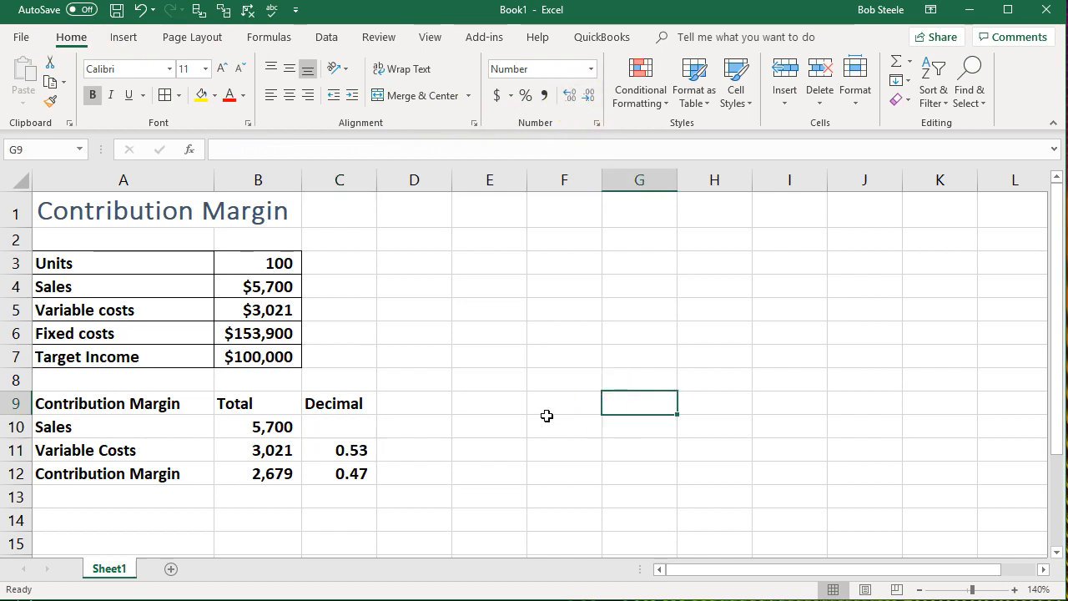
# - Select the variable costs and contribution margin ratios in C11:C12 to check their sum
pyautogui.moveTo(353, 445); pyautogui.dragTo(355, 468)
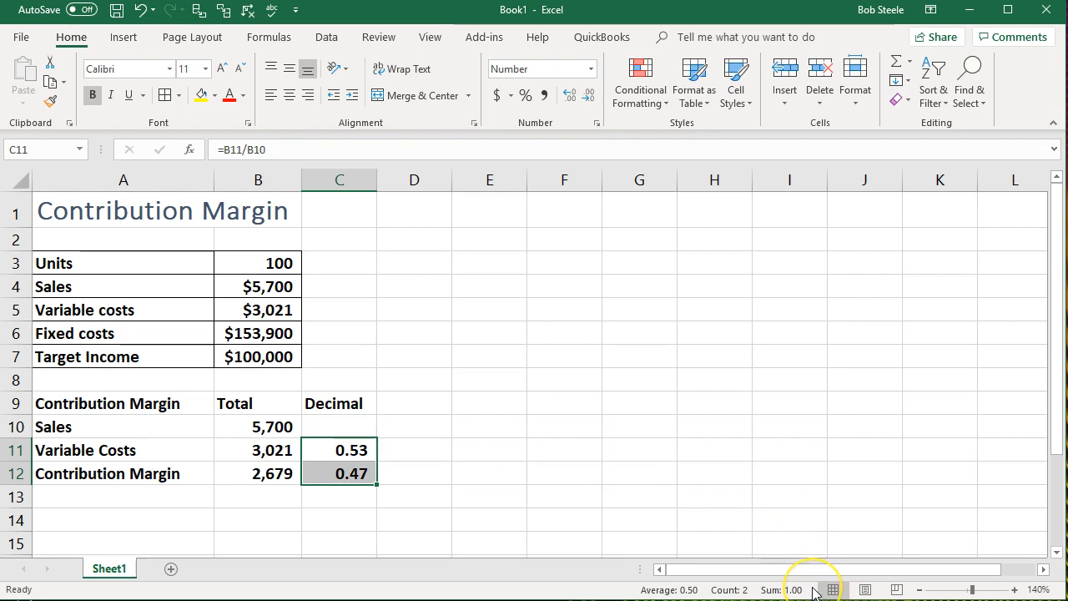
# - Calculate the sales ratio in C10 by dividing sales by itself with =B10/B10
pyautogui.click(349, 426)
pyautogui.write('=')
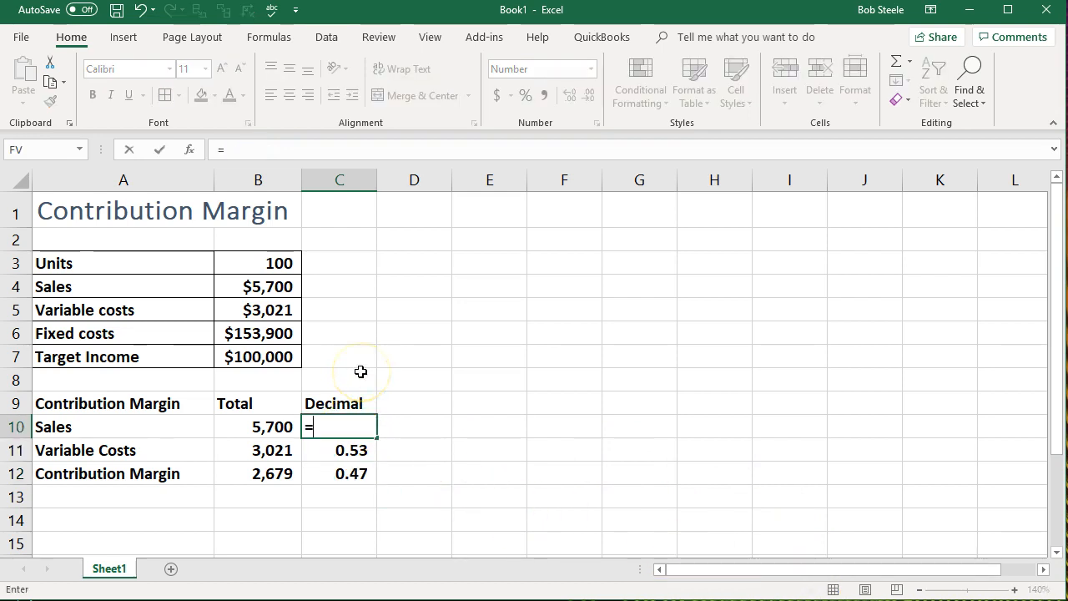
pyautogui.click(289, 423)
pyautogui.write('/')
pyautogui.click(281, 424)
pyautogui.press('Return')
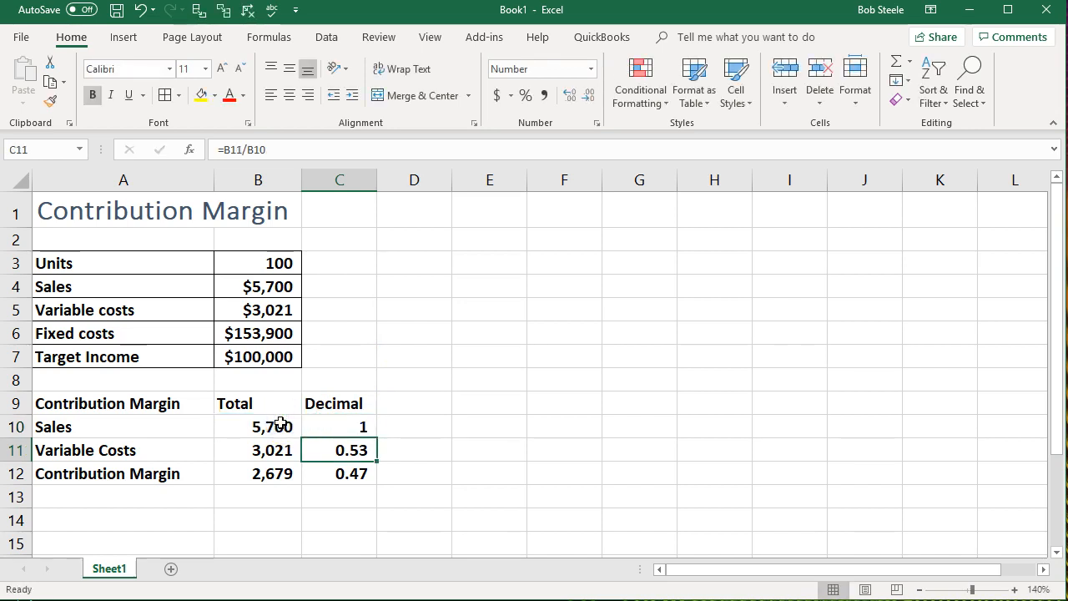
# - Format the sales ratio in C10 to show two decimal places
pyautogui.click(338, 429)
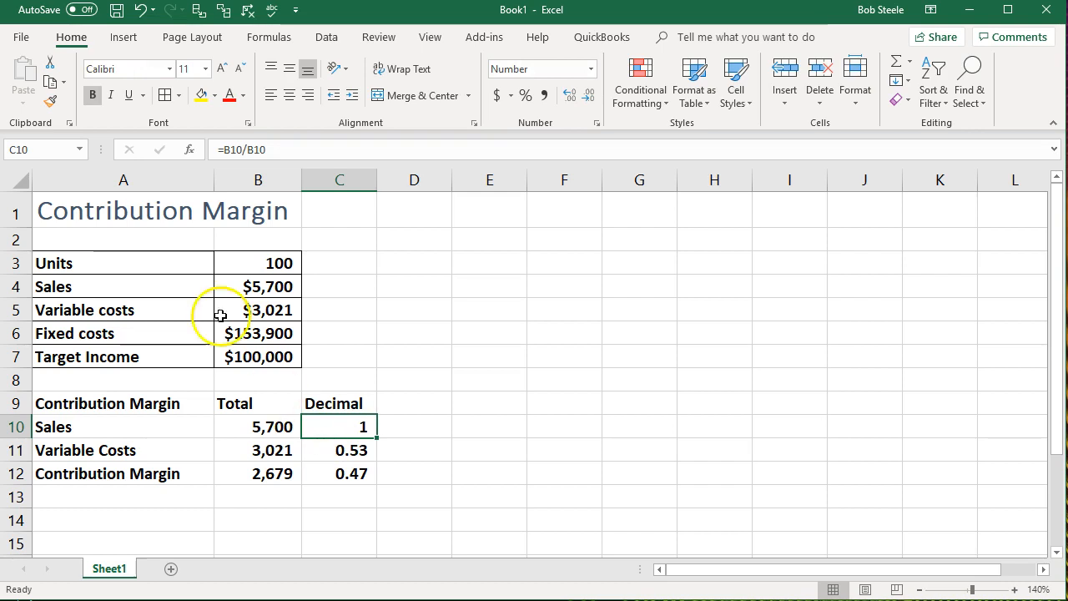
pyautogui.moveTo(334, 451); pyautogui.dragTo(333, 468)
pyautogui.click(336, 446)
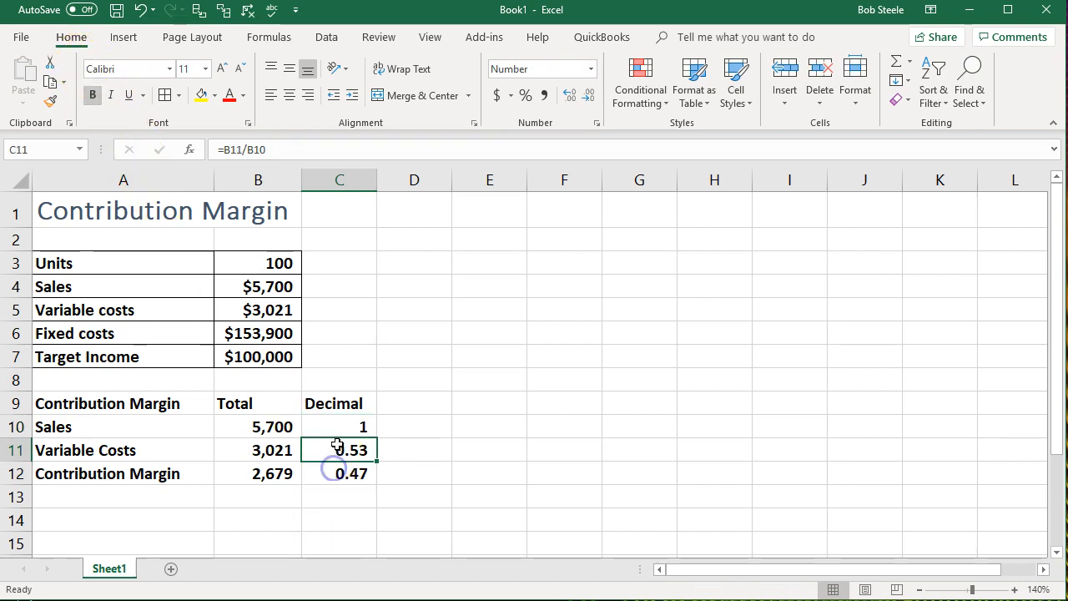
pyautogui.click(342, 426)
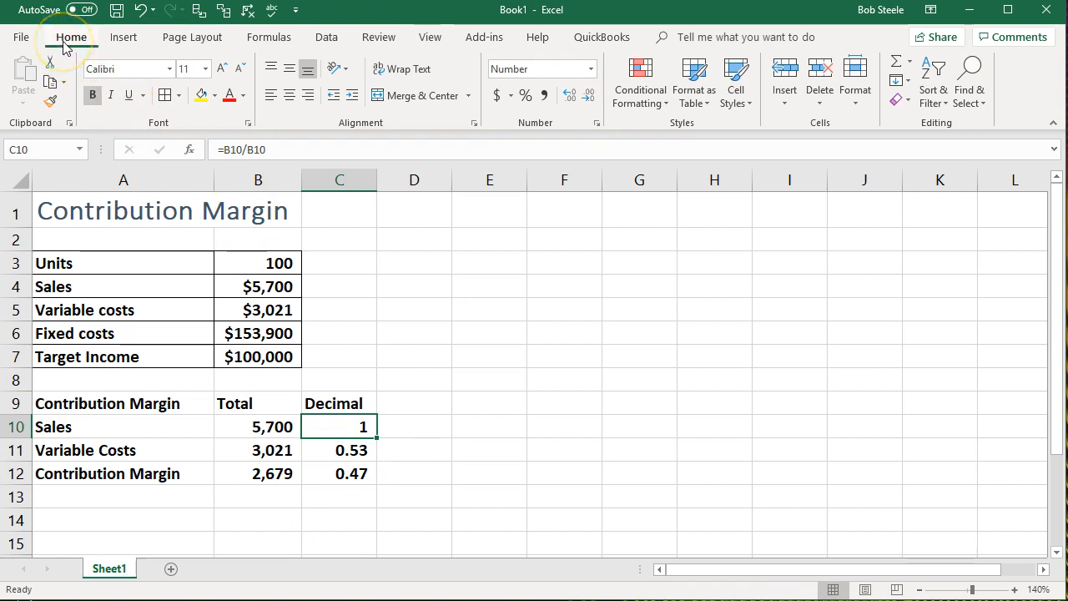
pyautogui.click(566, 98)
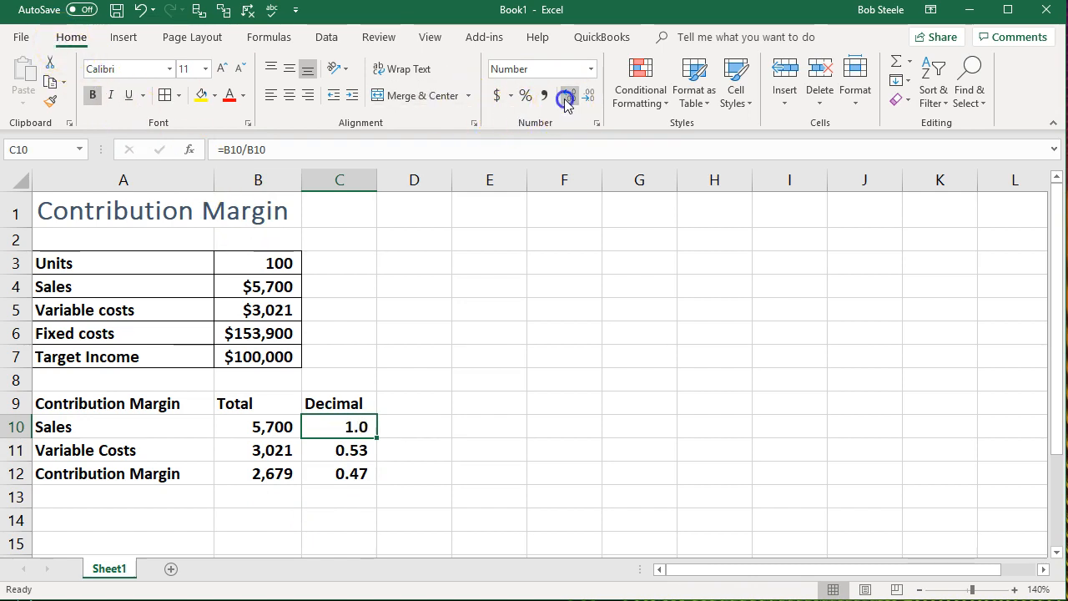
pyautogui.click(566, 99)
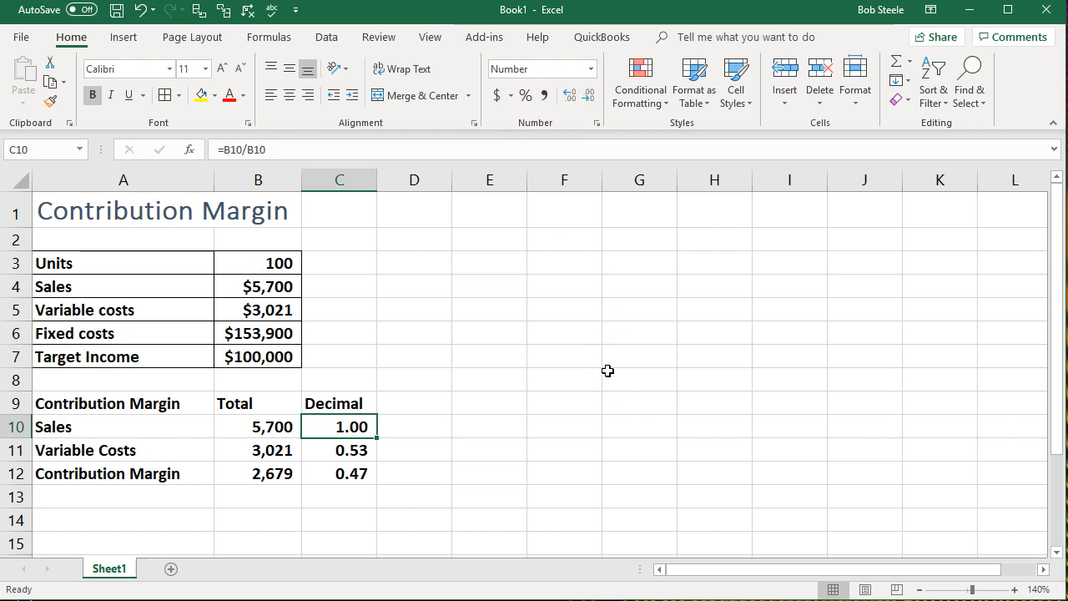
# - Add a % column heading in D9, beside the Decimal heading
pyautogui.click(437, 402)
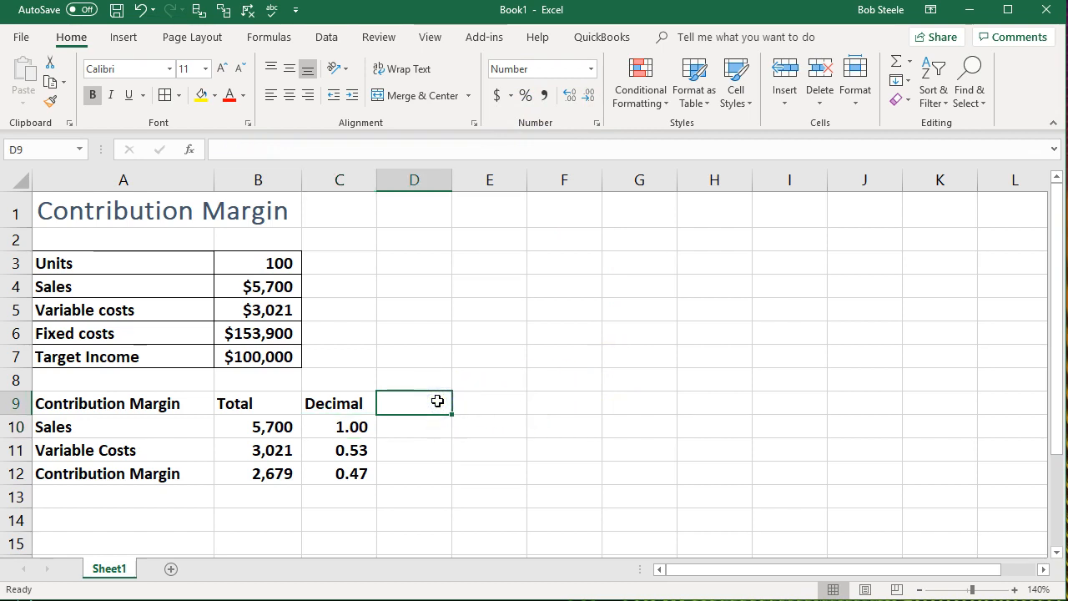
pyautogui.write('%')
pyautogui.press('Return')
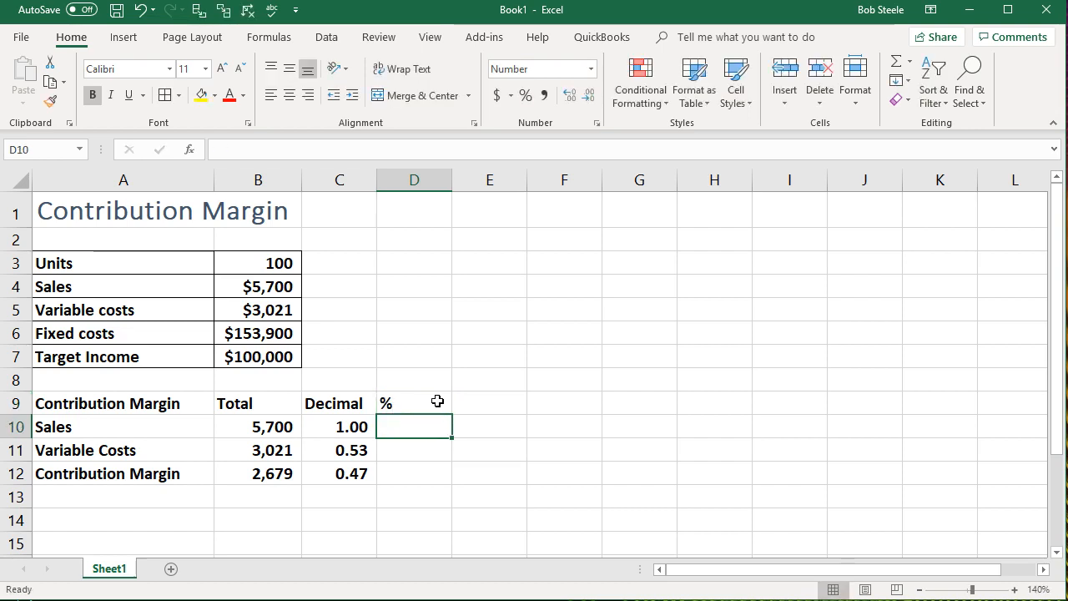
# - Link D10:D12 to the decimal ratios in the same rows with =C10, =C11 and =C12
pyautogui.click(424, 420)
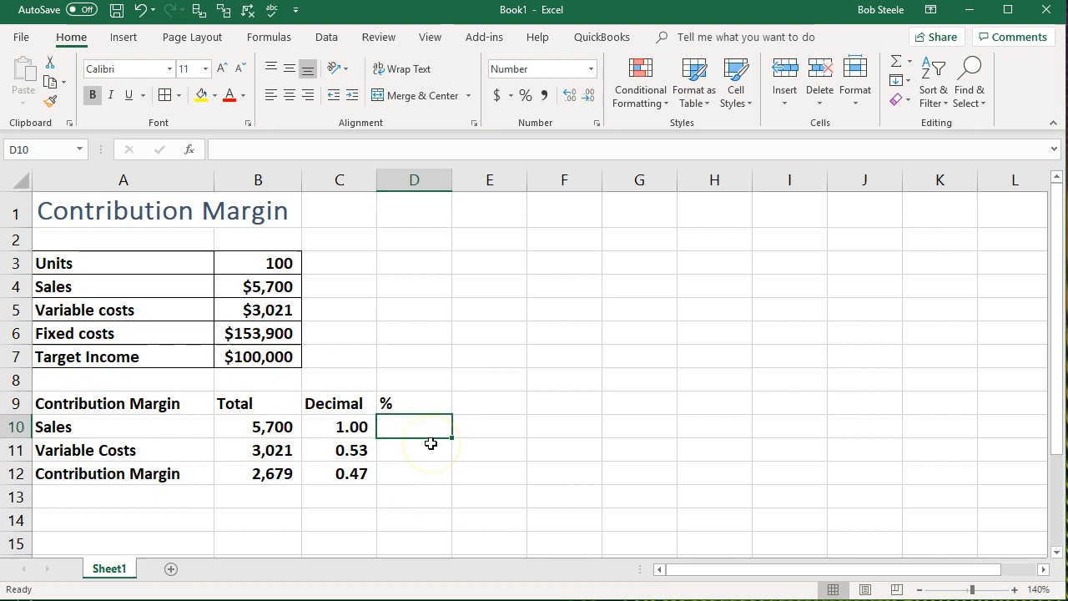
pyautogui.write('=')
pyautogui.press('Left')
pyautogui.press('Return')
pyautogui.write('+')
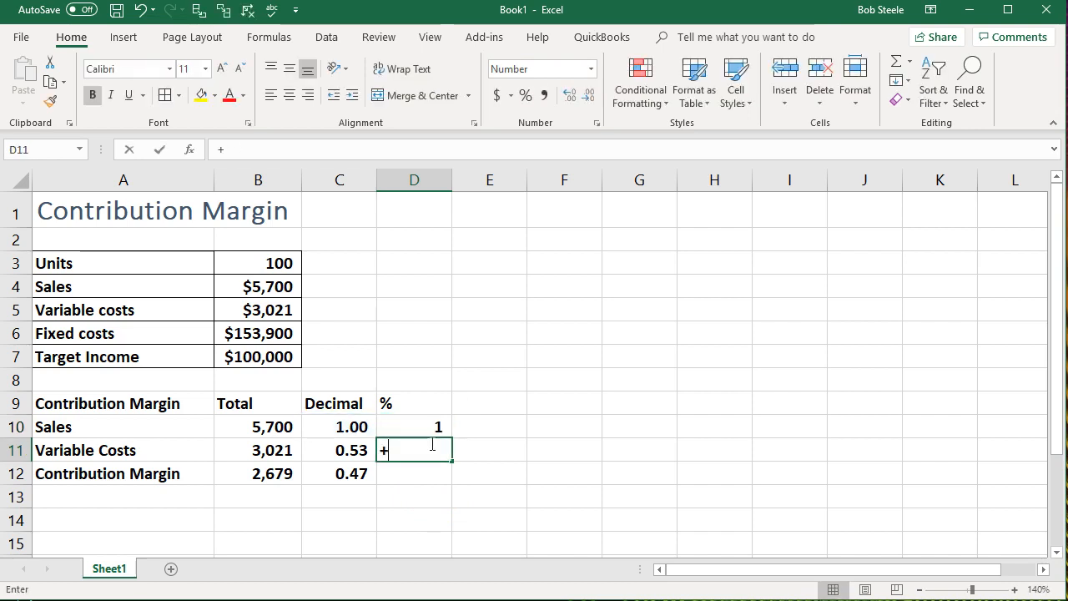
pyautogui.press('BackSpace')
pyautogui.write('=')
pyautogui.press('Left')
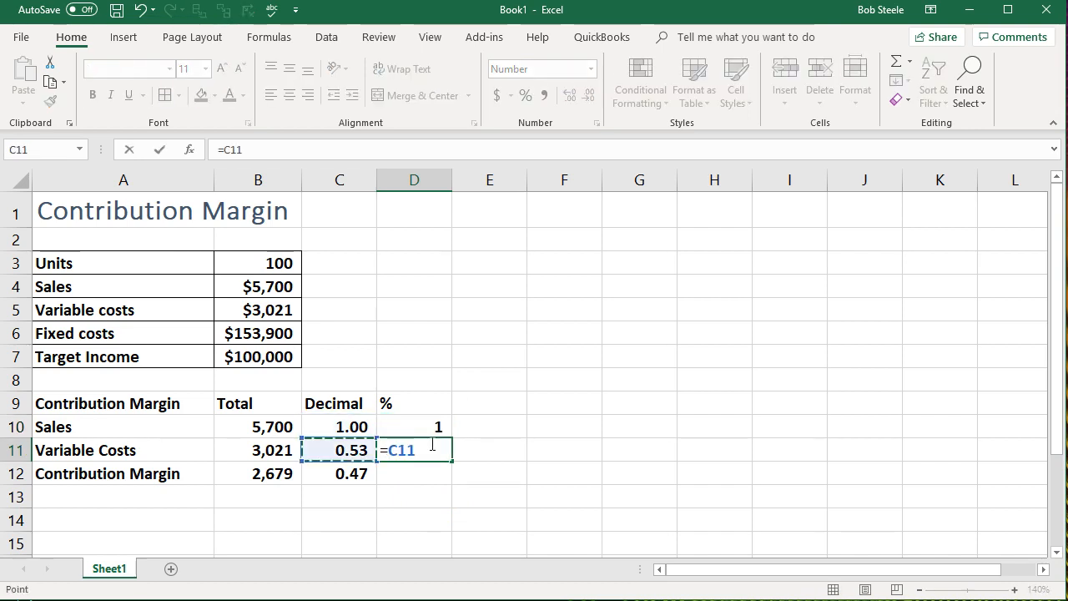
pyautogui.press('Return')
pyautogui.write('=')
pyautogui.press('Left')
pyautogui.press('Return')
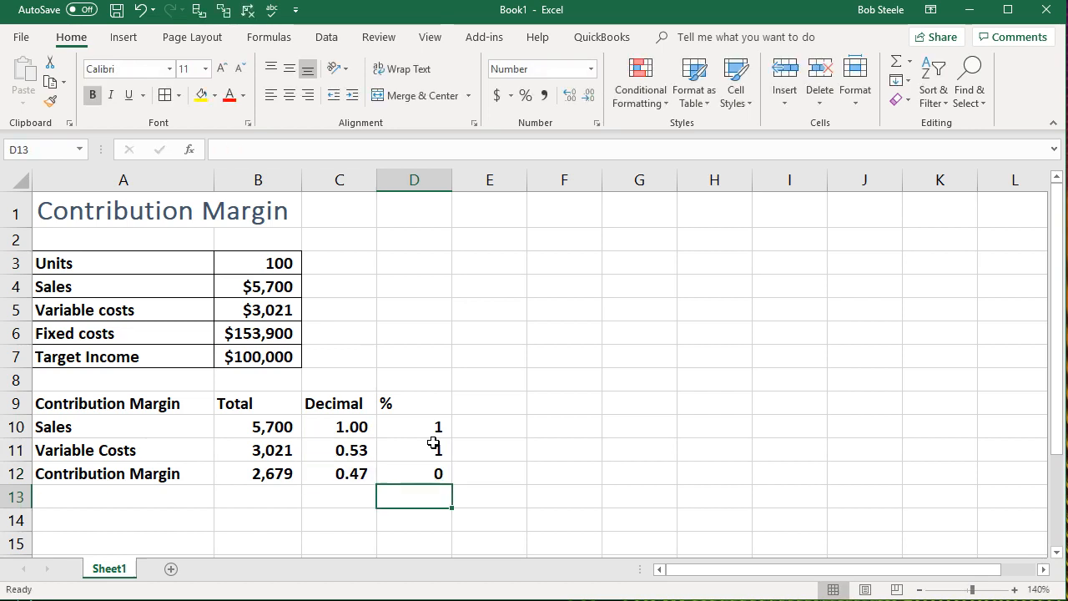
# - Format the linked ratios in D10:D12 as percentages without decimal places
pyautogui.moveTo(434, 426); pyautogui.dragTo(429, 474)
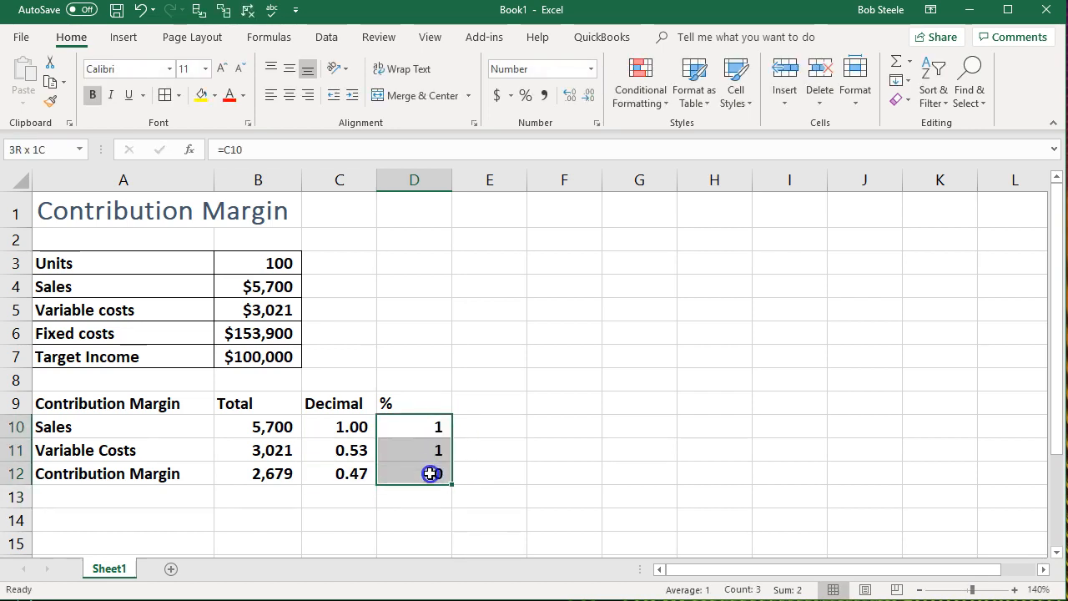
pyautogui.click(573, 95)
pyautogui.click(572, 95)
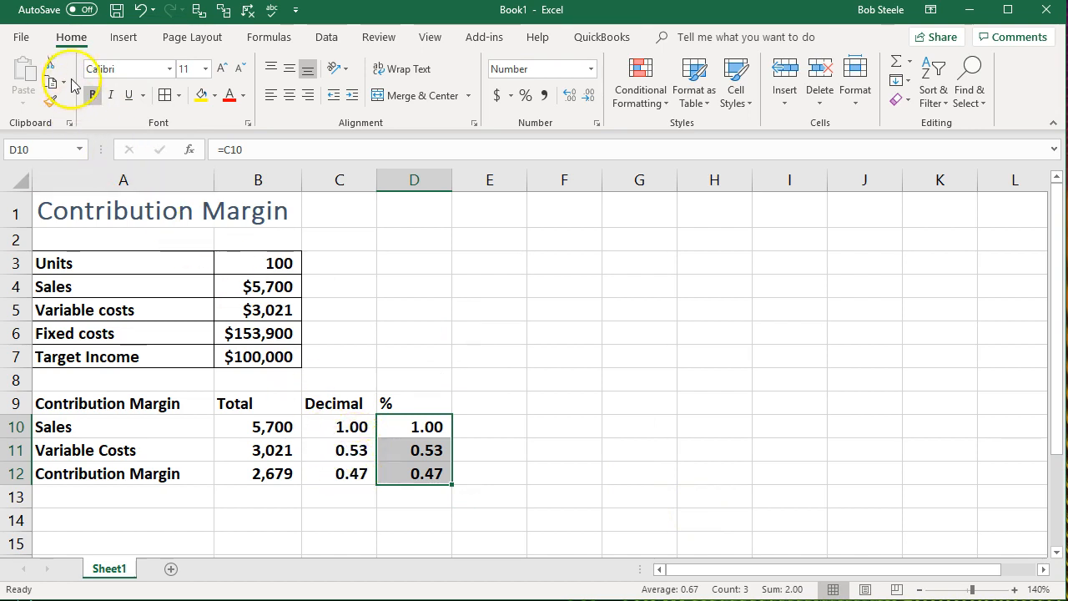
pyautogui.click(526, 98)
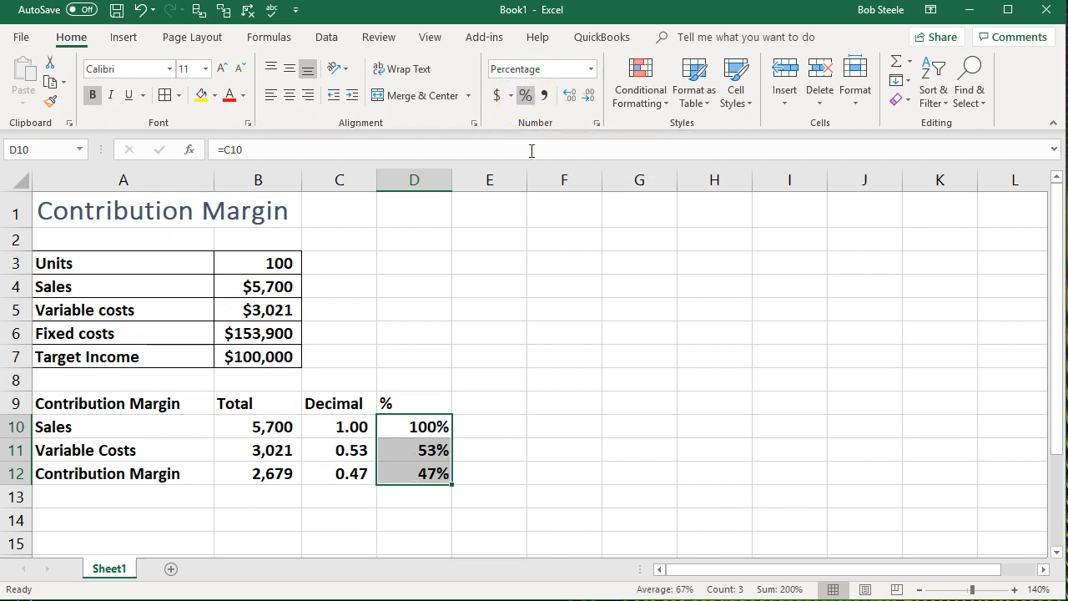
pyautogui.click(579, 488)
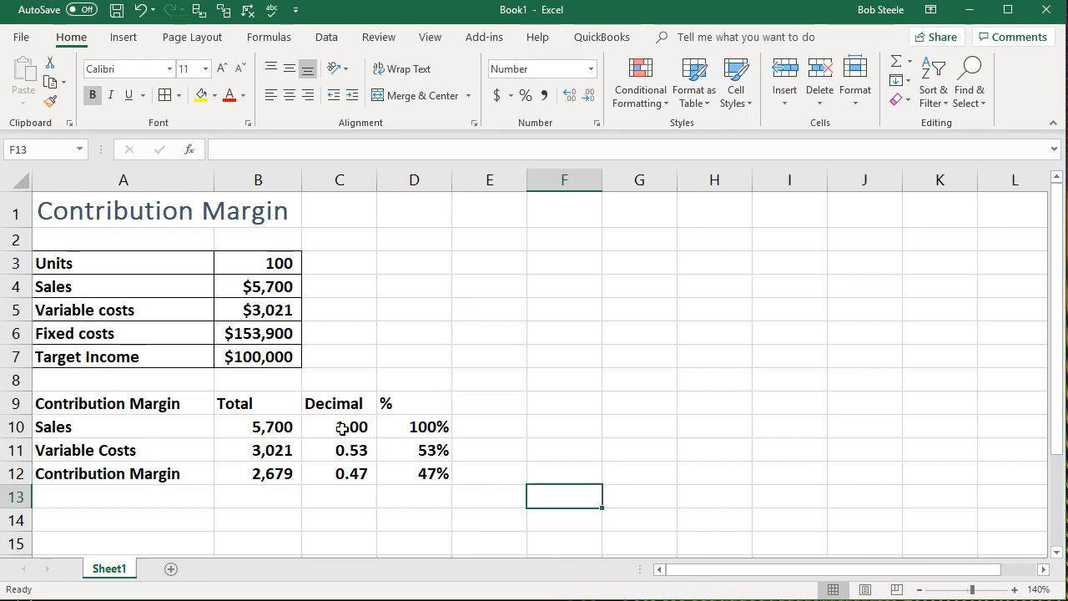
# - Underline the variable costs figures in B11:D11
pyautogui.moveTo(293, 450); pyautogui.dragTo(412, 449)
pyautogui.click(132, 95)
pyautogui.click(787, 398)
# - Apply a double underline to the contribution margin figures in B12:D12
pyautogui.moveTo(269, 476); pyautogui.dragTo(417, 469)
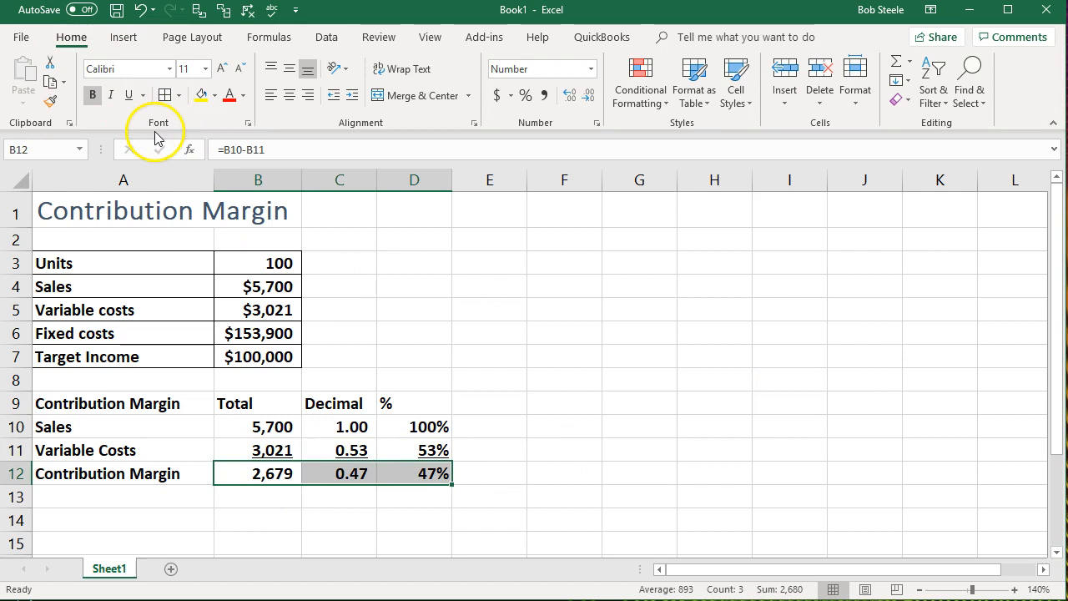
pyautogui.click(143, 95)
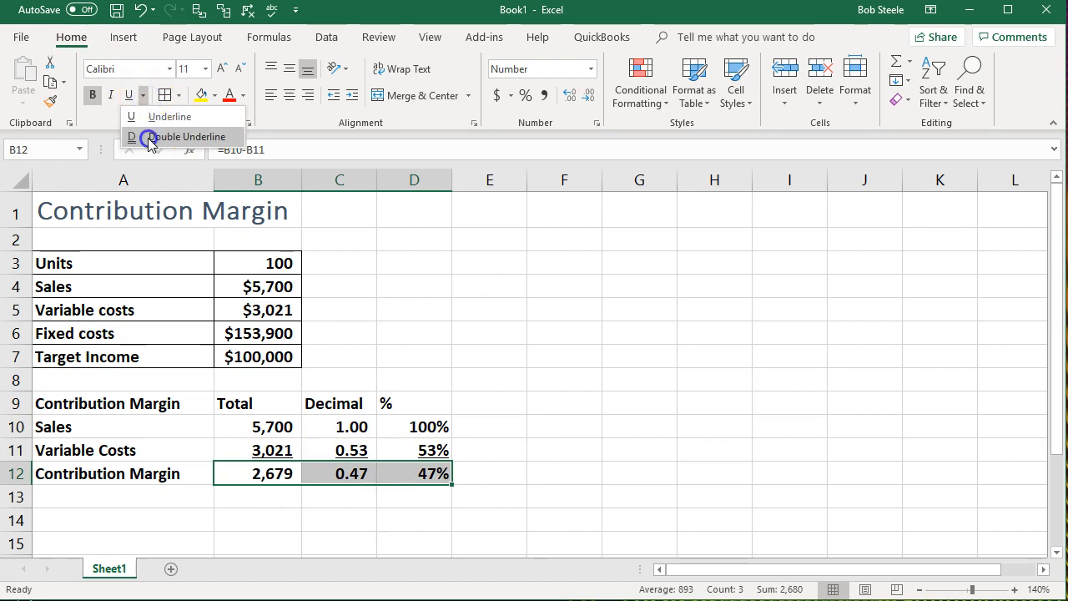
pyautogui.click(147, 136)
pyautogui.click(560, 350)
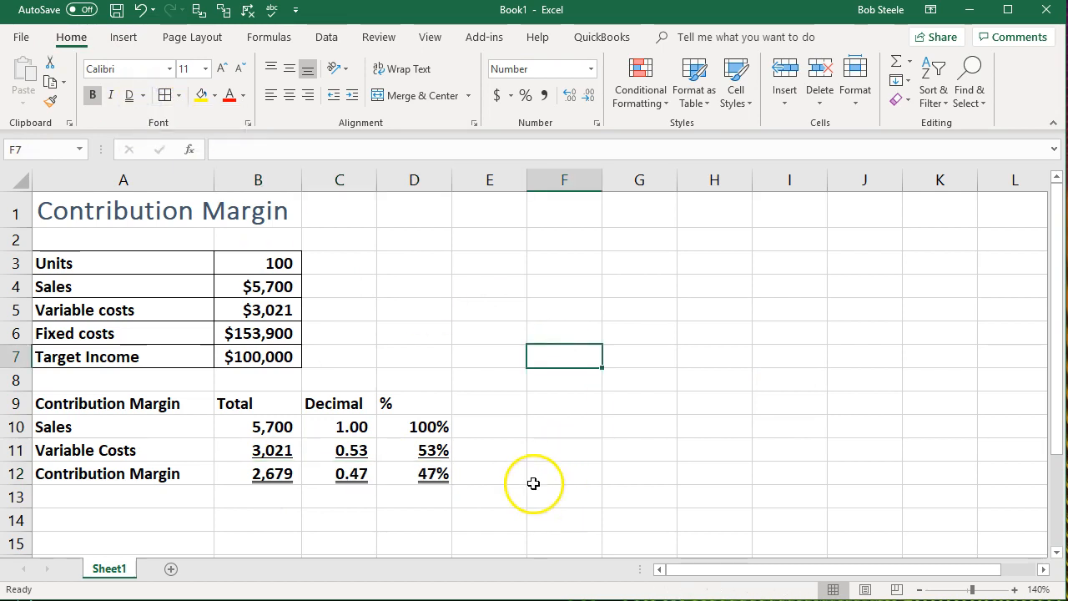
# - Fill the calculation rows A10:D12 with a light blue custom color
pyautogui.moveTo(210, 425); pyautogui.dragTo(417, 470)
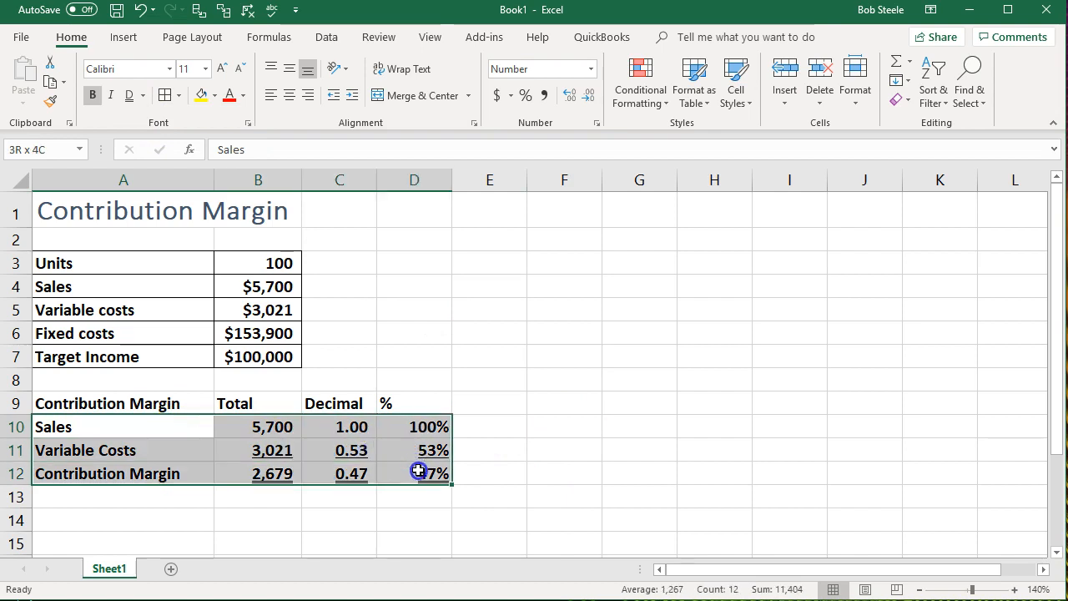
pyautogui.rightClick(417, 470)
pyautogui.click(499, 513)
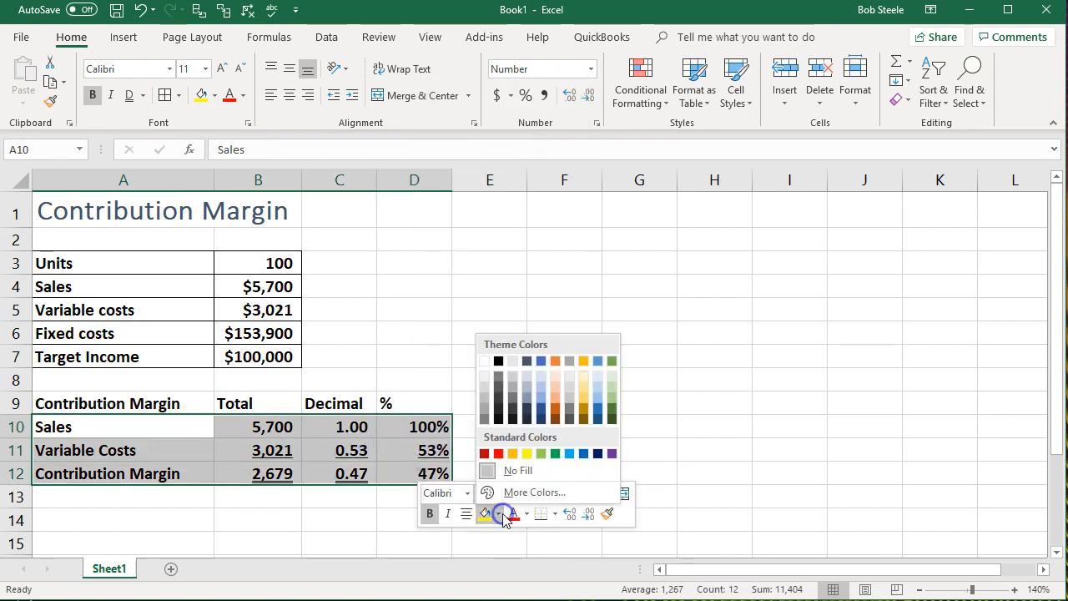
pyautogui.click(510, 492)
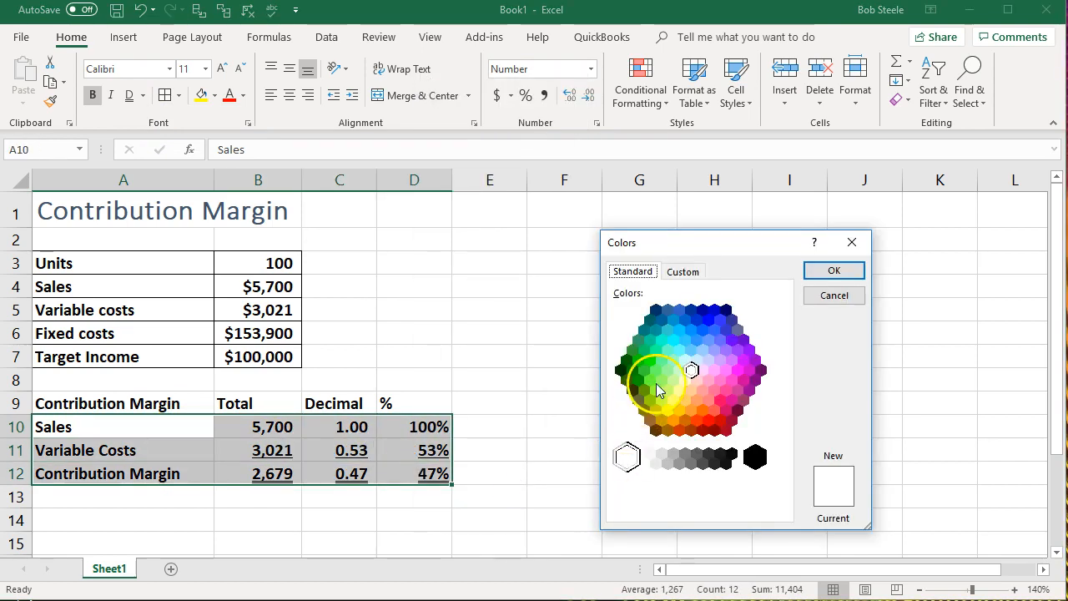
pyautogui.click(685, 360)
pyautogui.click(815, 268)
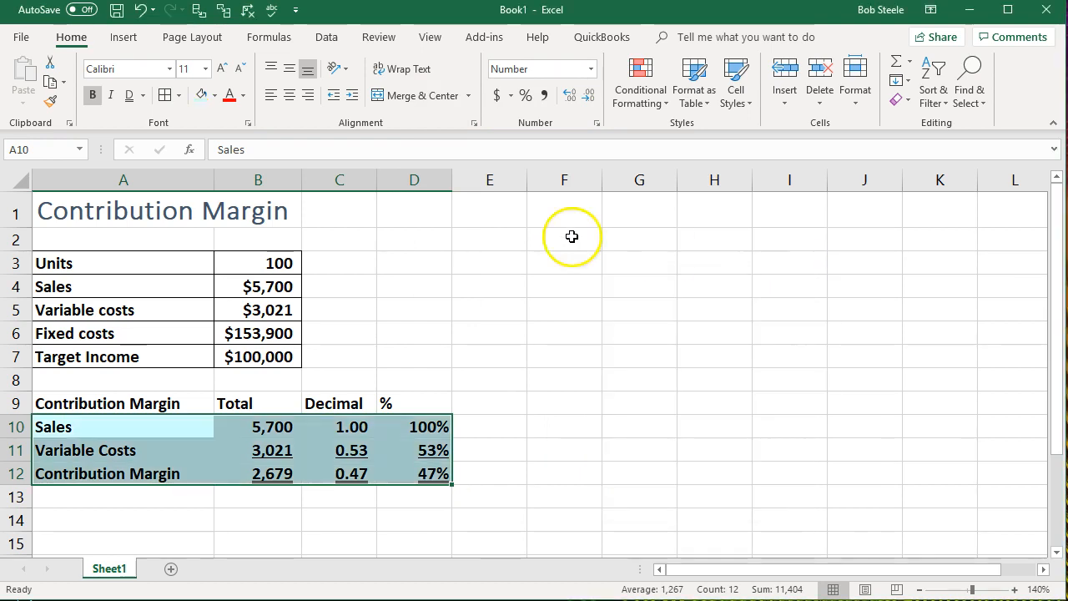
# - Apply all borders to the calculation rows A10:D12
pyautogui.click(180, 98)
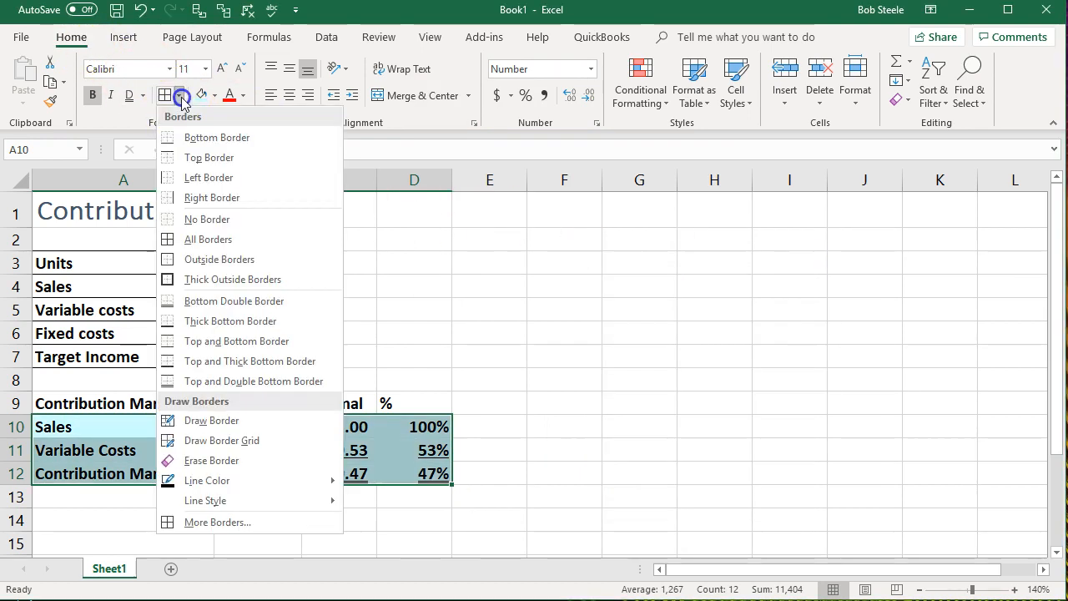
pyautogui.click(161, 238)
pyautogui.click(194, 374)
# - Give the table header row A9:D9 a black fill and white text
pyautogui.moveTo(175, 402); pyautogui.dragTo(422, 389)
pyautogui.click(162, 365)
pyautogui.moveTo(167, 403); pyautogui.dragTo(417, 406)
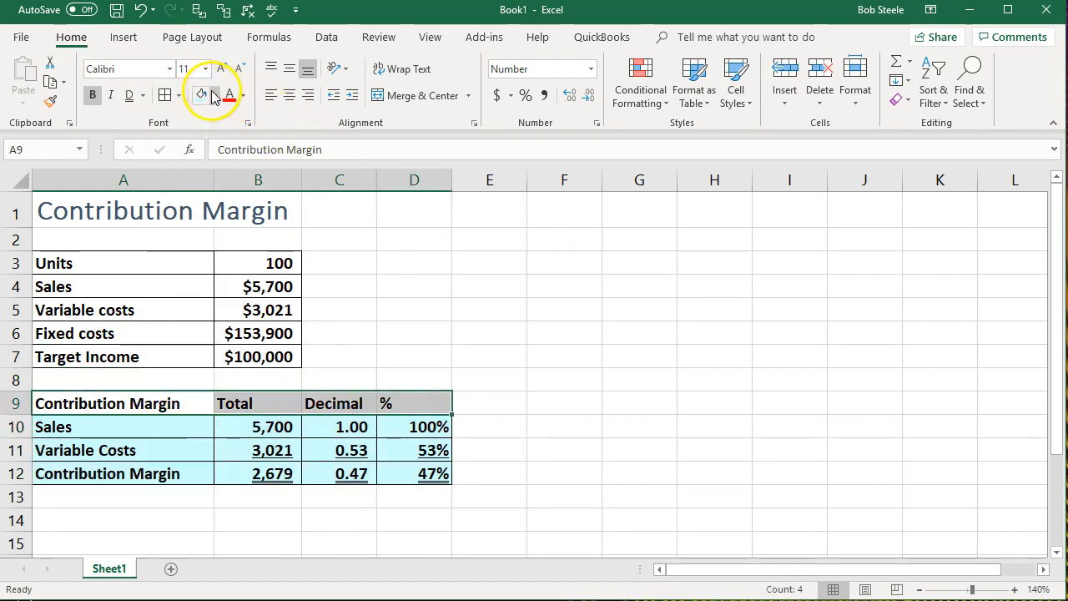
pyautogui.click(214, 95)
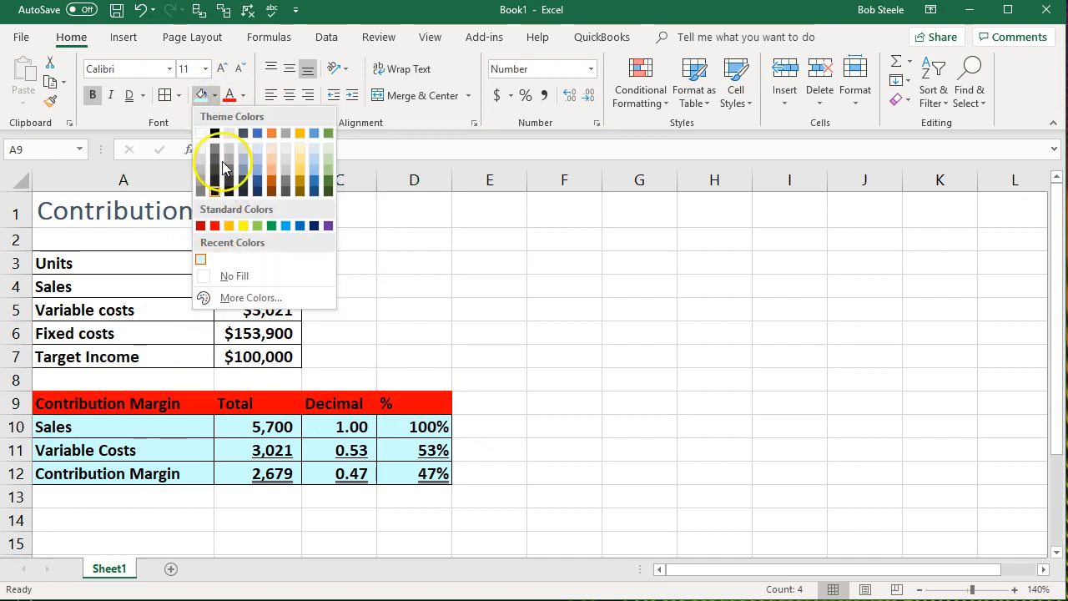
pyautogui.click(214, 133)
pyautogui.click(243, 95)
pyautogui.click(228, 153)
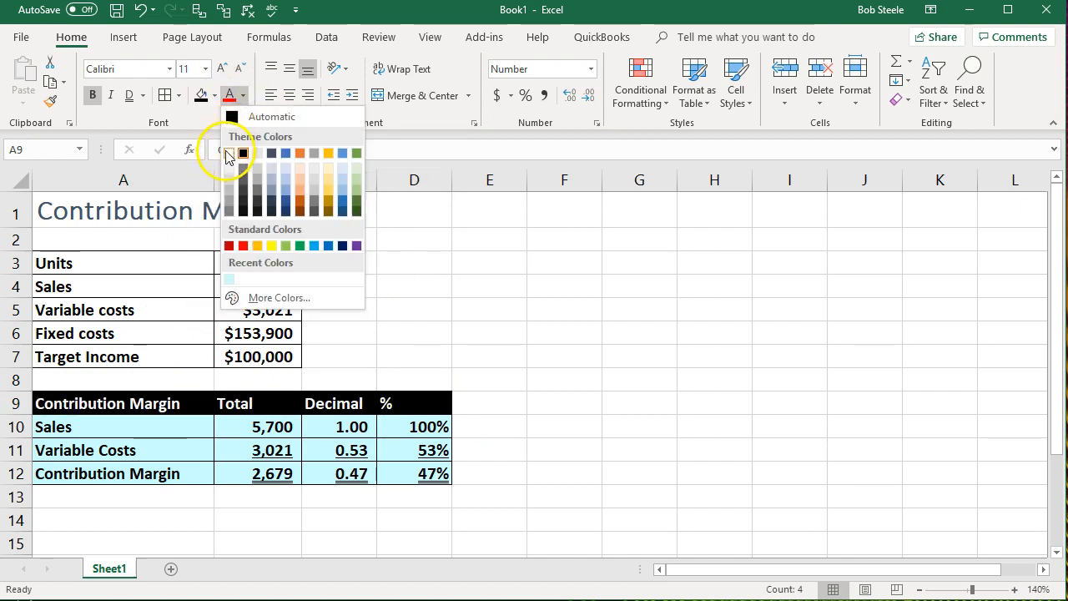
# - Center the Total, Decimal and % headings in B9:D9
pyautogui.moveTo(254, 403); pyautogui.dragTo(384, 402)
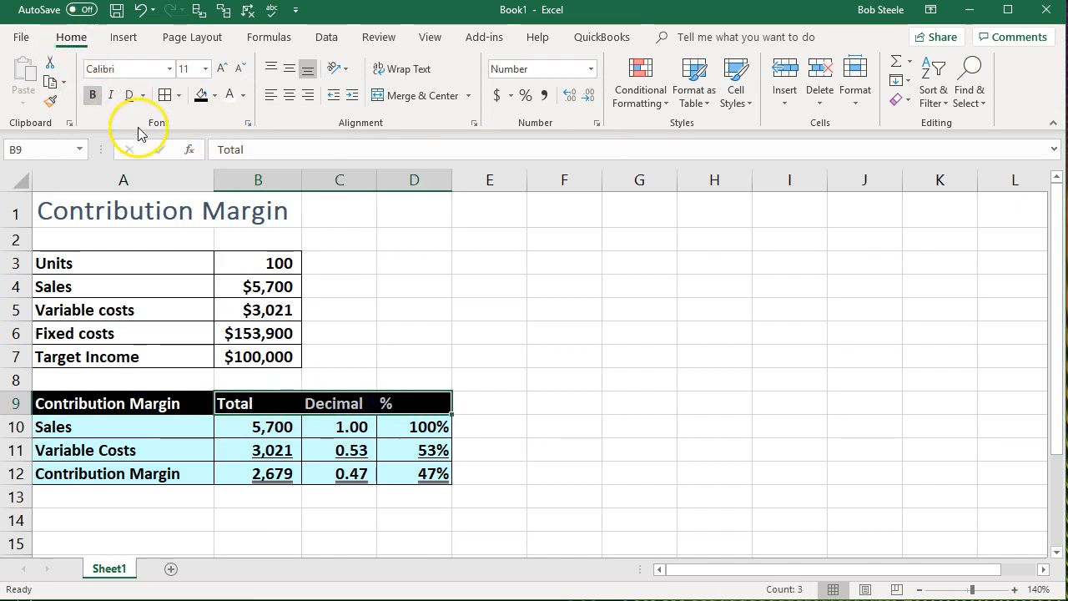
pyautogui.click(289, 95)
pyautogui.click(393, 222)
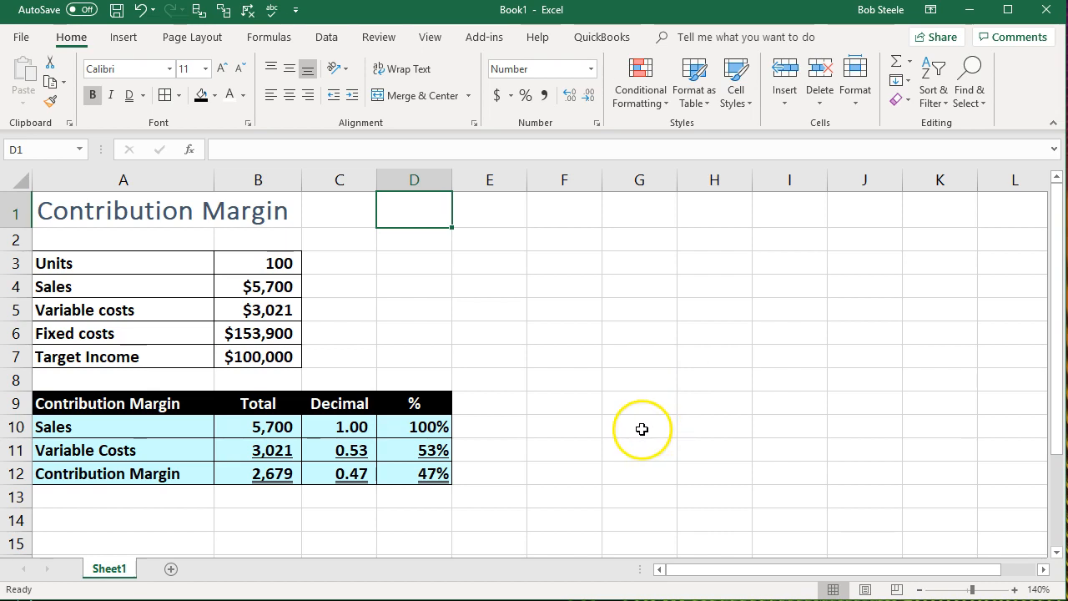
# - Review the contribution margin row A12:D12, checking the formulas behind the total, decimal and percentage
pyautogui.click(177, 474)
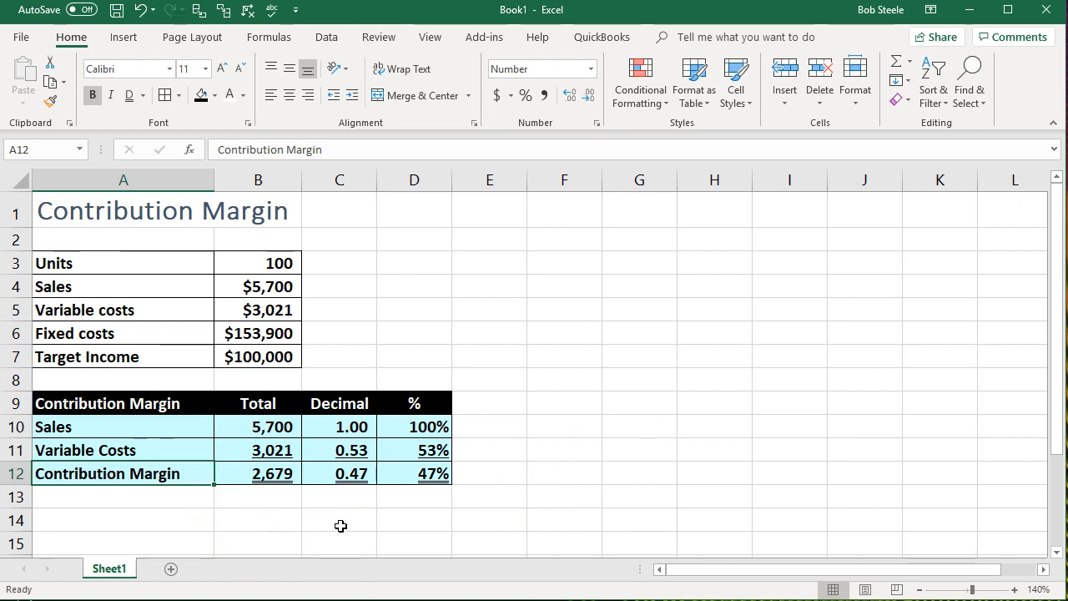
pyautogui.click(230, 477)
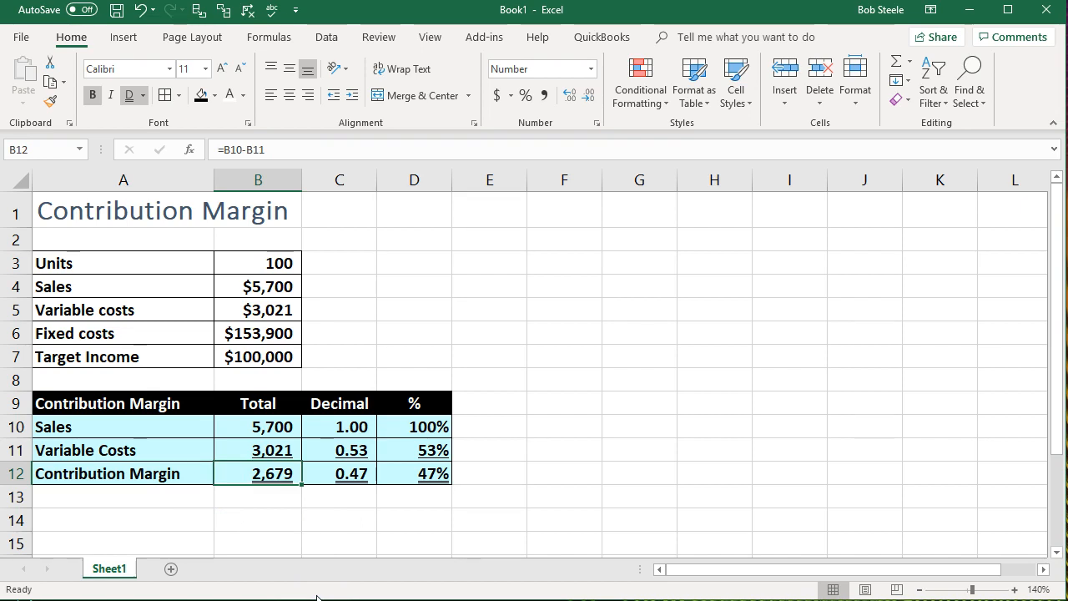
pyautogui.press('Right')
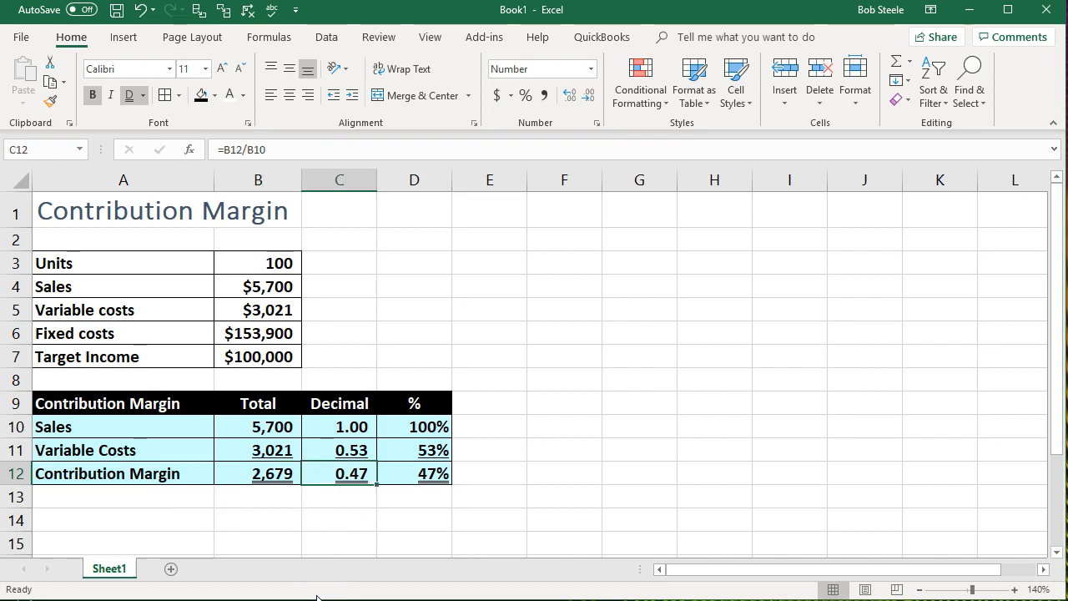
pyautogui.press('Right')
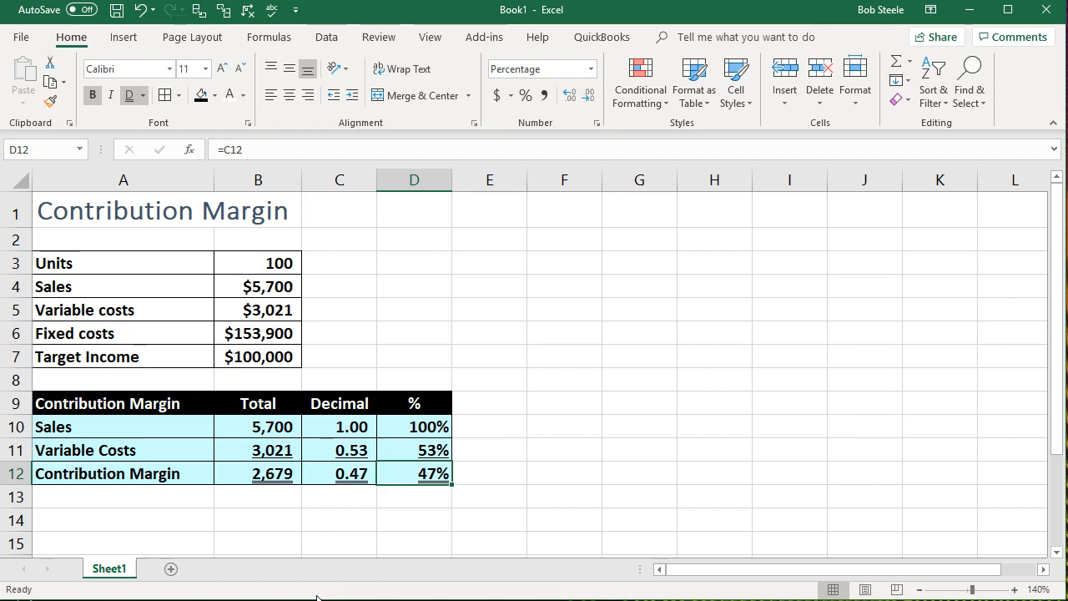
pyautogui.press('Left')
pyautogui.press('Left')
pyautogui.press('Left')
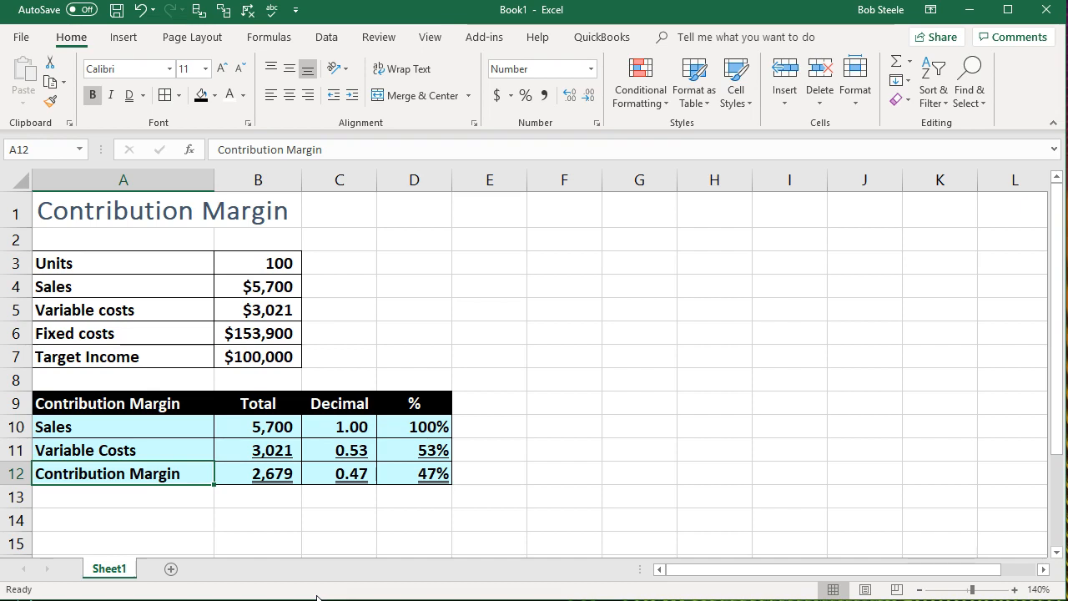
# - Enter the heading Contribution Margin Per Unit in A14, below the contribution margin table
pyautogui.press('Right')
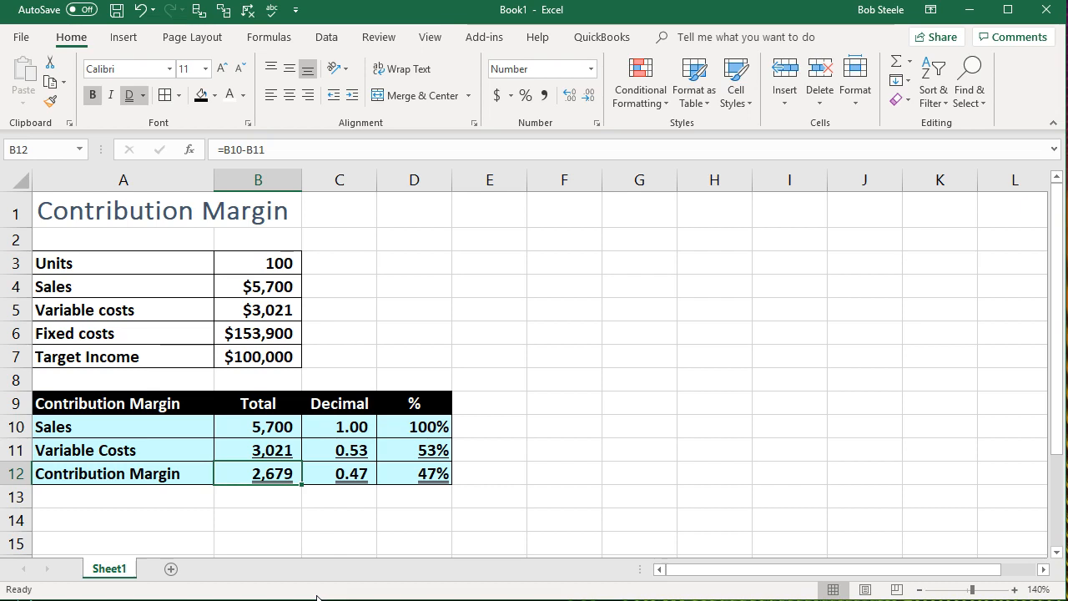
pyautogui.press('Right')
pyautogui.press('Right')
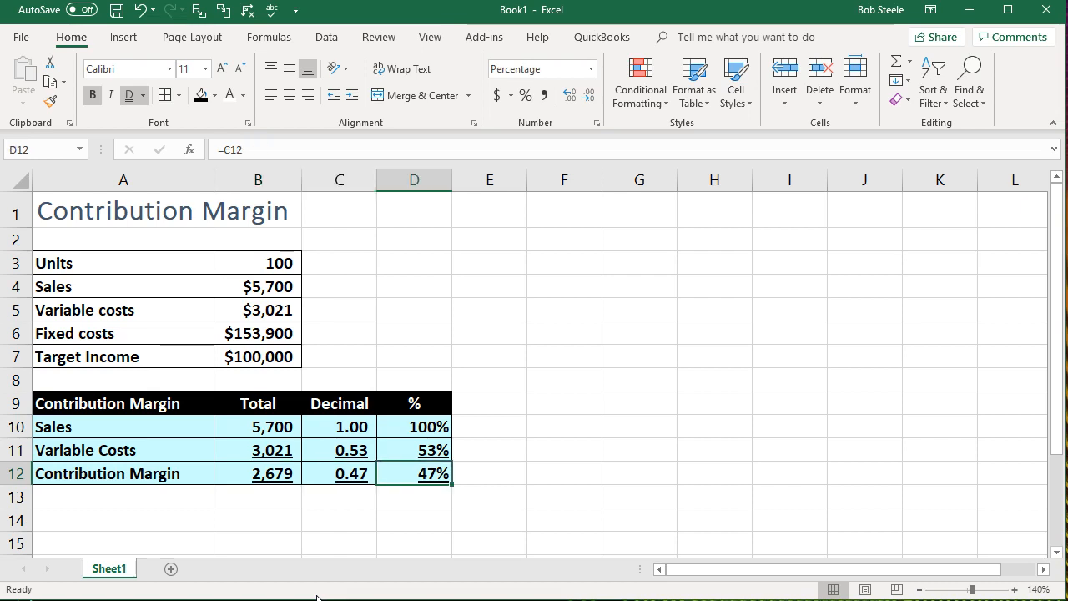
pyautogui.press('Down')
pyautogui.press('Down')
pyautogui.press('Left')
pyautogui.press('Left')
pyautogui.press('Left')
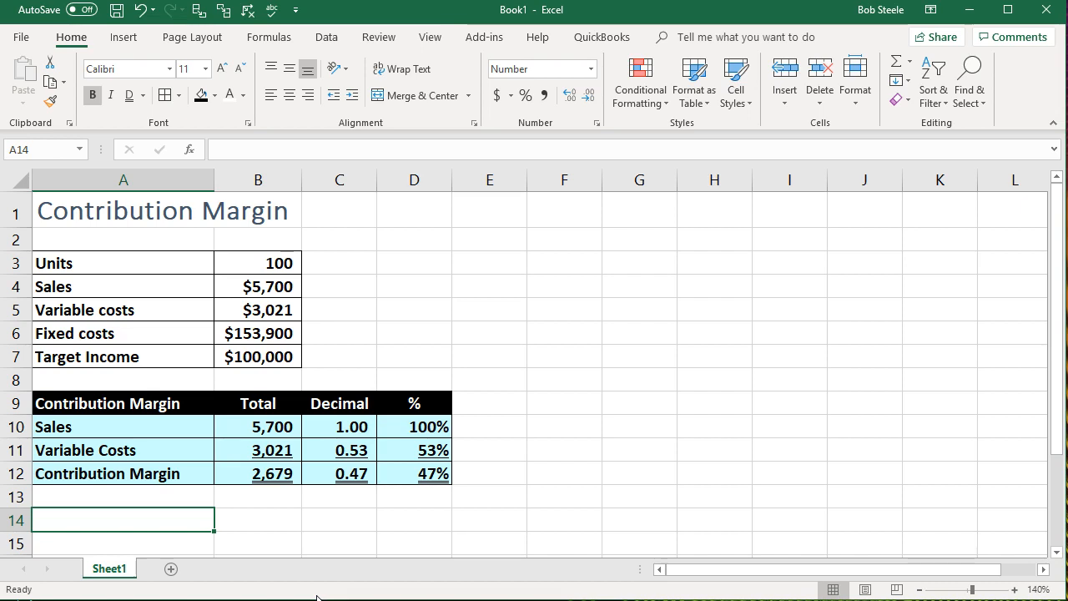
pyautogui.write('Contribution Margin Per unit')
pyautogui.press('BackSpace')
pyautogui.press('BackSpace')
pyautogui.press('BackSpace')
pyautogui.write('Unit')
pyautogui.press('Return')
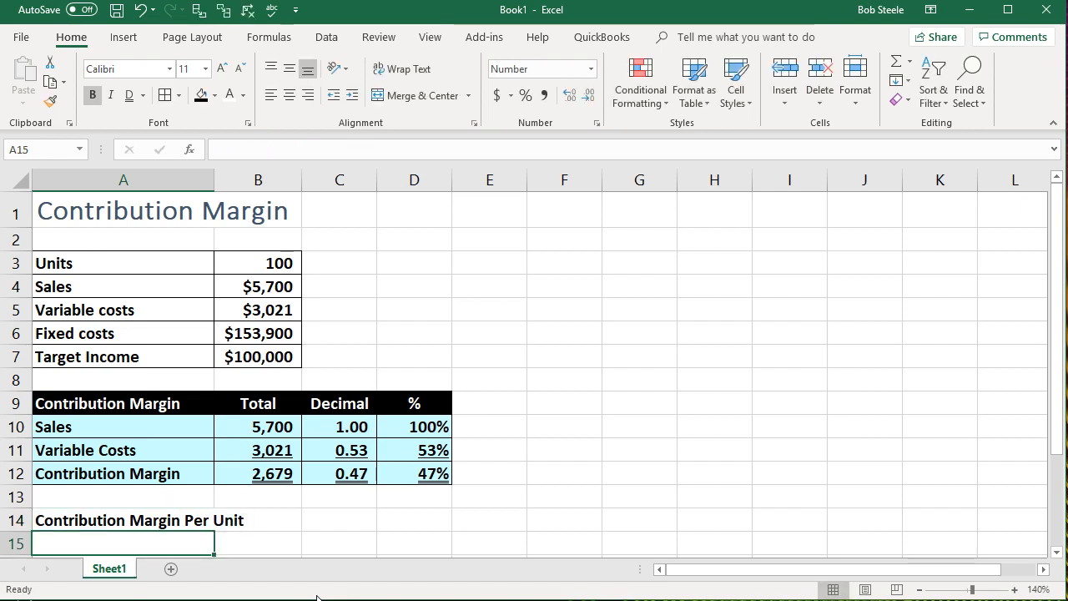
# - Widen column A so the Contribution Margin Per Unit heading fits
pyautogui.moveTo(215, 179); pyautogui.dragTo(251, 179)
pyautogui.scroll(-1, 495, 404)
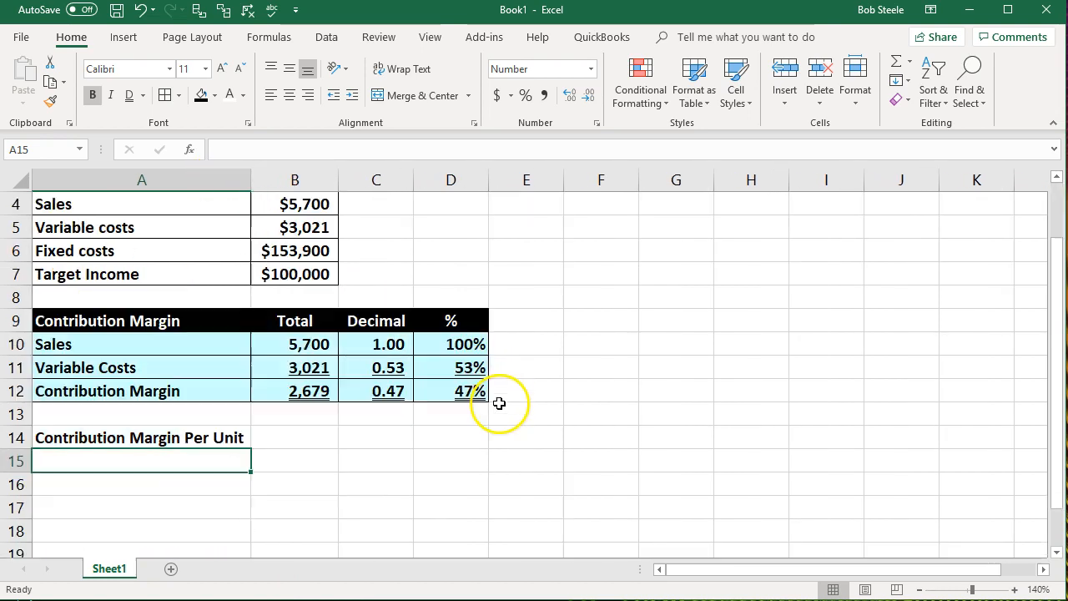
pyautogui.scroll(1, 671, 417)
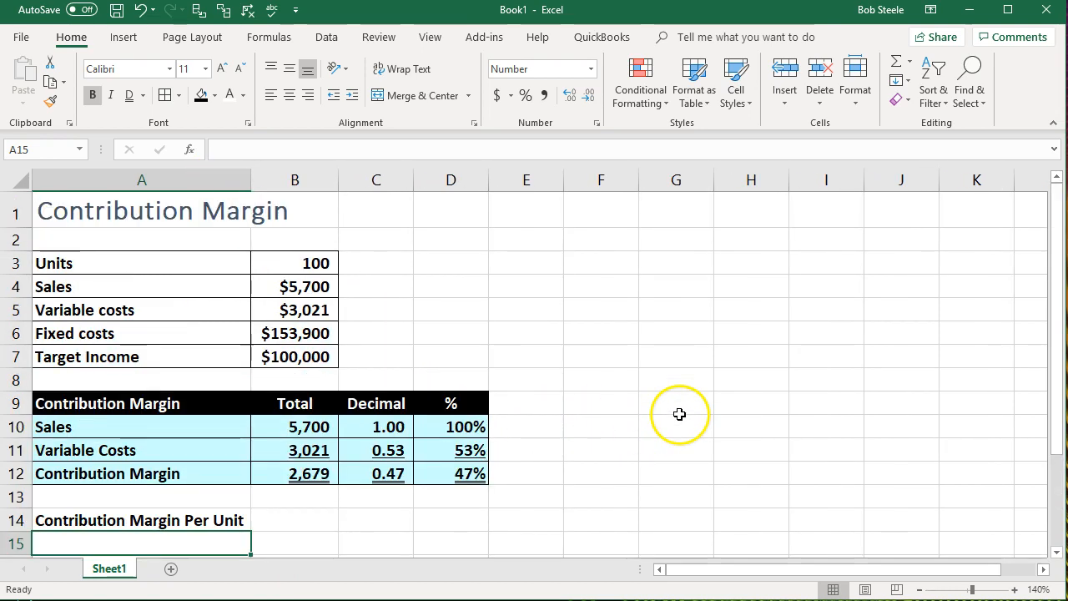
pyautogui.click(919, 589)
pyautogui.click(920, 589)
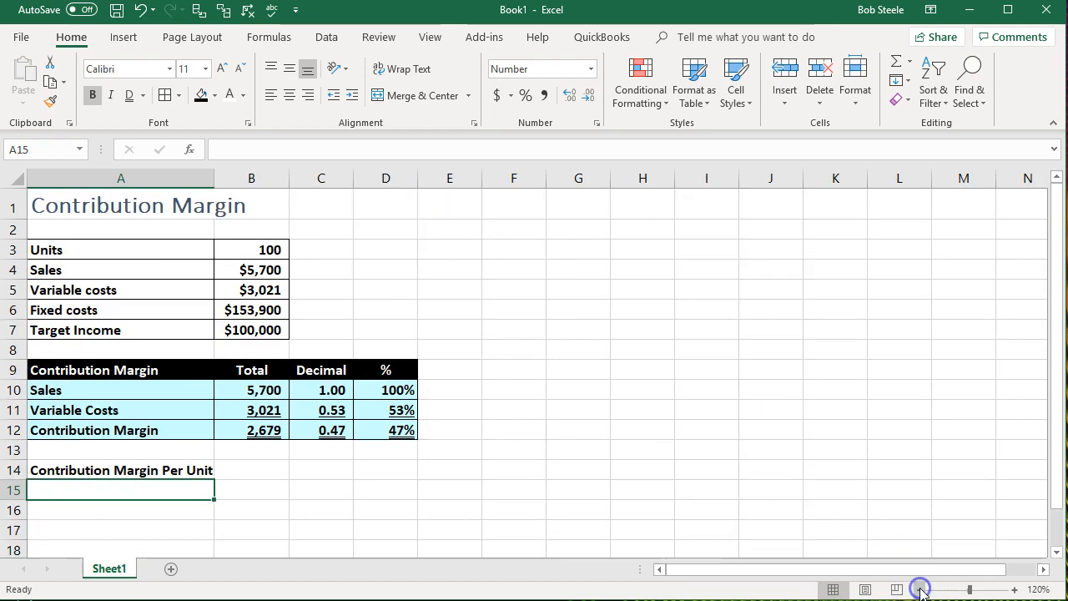
pyautogui.click(1056, 551)
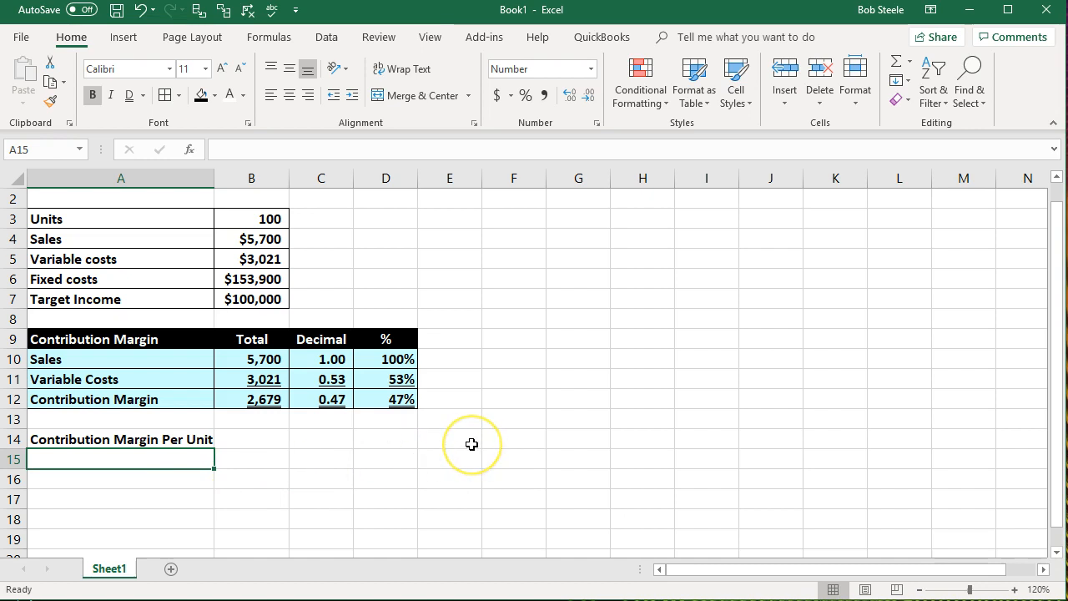
# - Link the row labels in A15 and A16 to the Sales label in A10 and the Variable Costs label in A11
pyautogui.write('=')
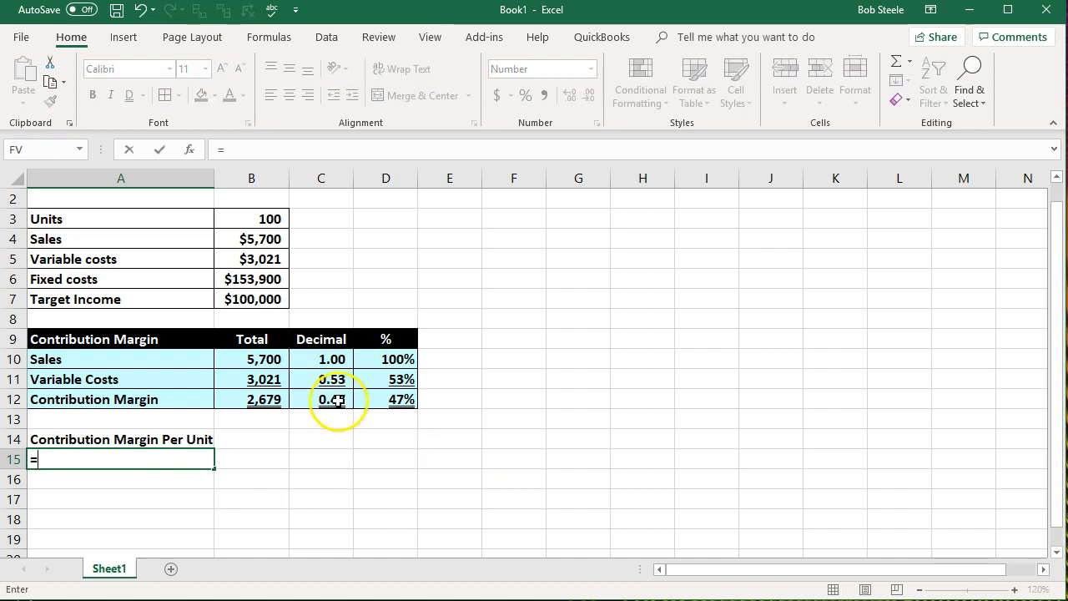
pyautogui.click(106, 355)
pyautogui.press('Return')
pyautogui.write('=')
pyautogui.press('Up')
pyautogui.press('Up')
pyautogui.press('Up')
# - Link the row label in A17 to the Contribution Margin label in A12
pyautogui.press('Up')
pyautogui.press('Up')
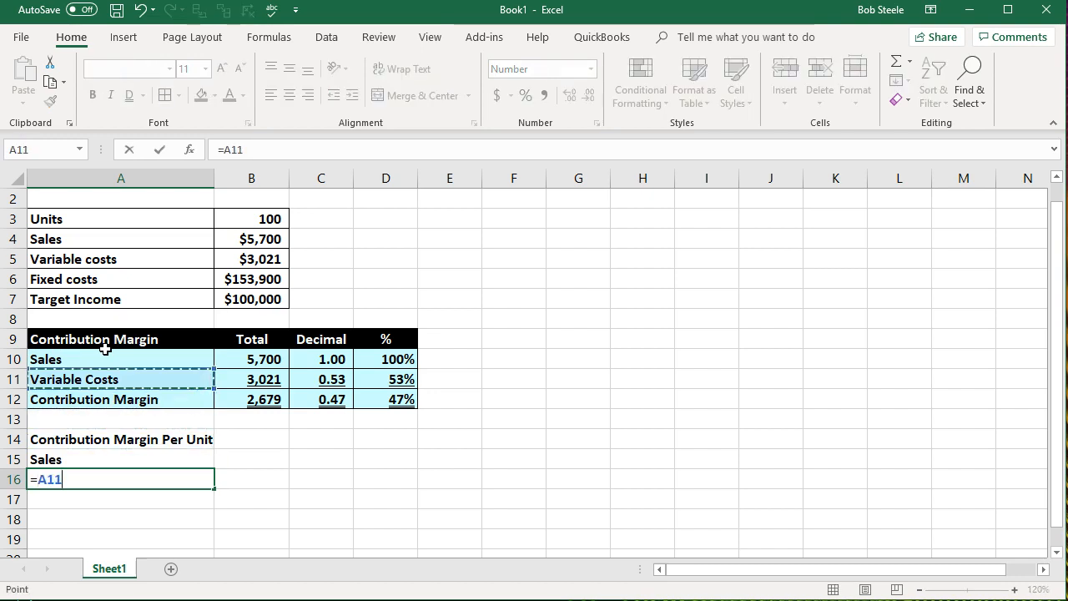
pyautogui.press('Return')
pyautogui.write('=')
# - Link the per-unit table's sales amount in B15 to the total sales in B10
pyautogui.press('Up')
pyautogui.press('Up')
pyautogui.press('Up')
pyautogui.press('Up')
pyautogui.press('Up')
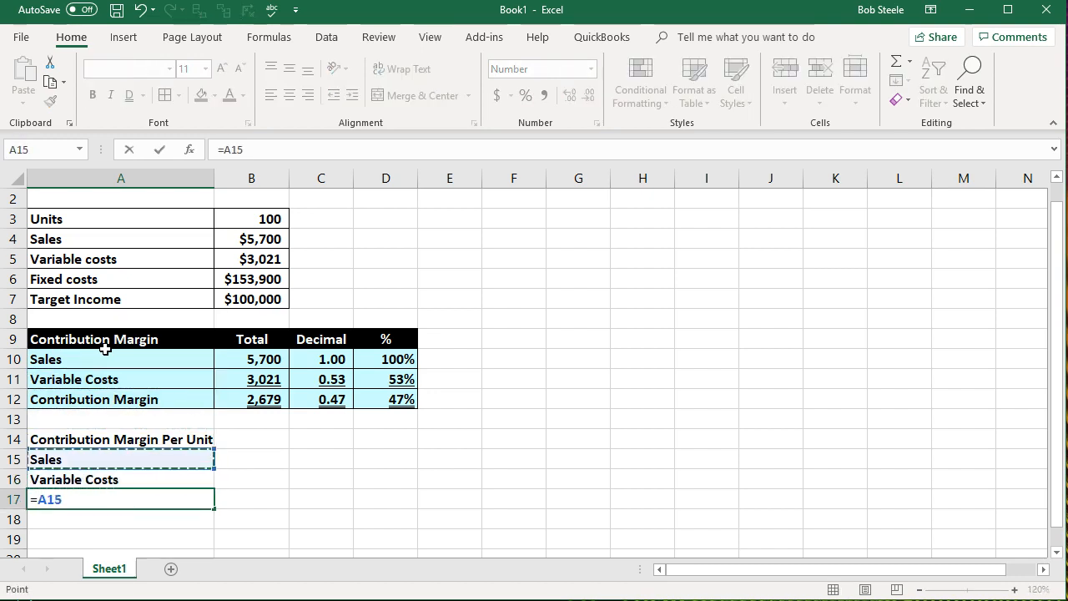
pyautogui.press('Return')
pyautogui.press('Right')
pyautogui.press('Up')
pyautogui.press('Right')
pyautogui.press('Up')
pyautogui.press('Up')
pyautogui.press('Left')
pyautogui.write('=')
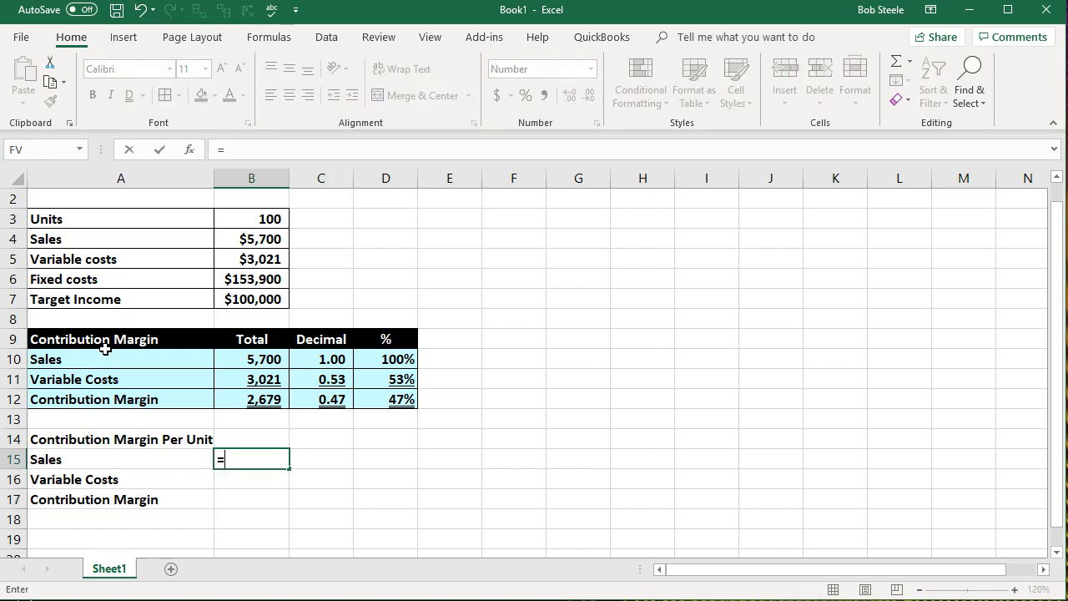
pyautogui.press('Up')
pyautogui.press('Up')
pyautogui.press('Up')
pyautogui.press('Up')
pyautogui.press('Up')
pyautogui.press('Return')
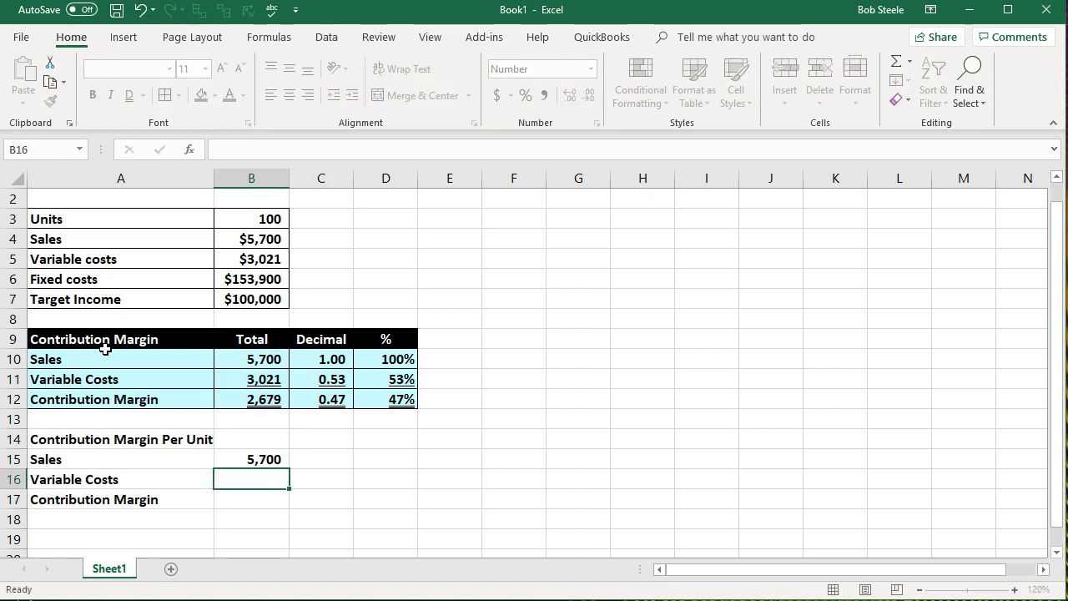
# - Link the per-unit table's variable costs in B16 to the total in B11
pyautogui.write('=')
pyautogui.press('Up')
pyautogui.press('Up')
pyautogui.press('Up')
pyautogui.press('Up')
pyautogui.press('Up')
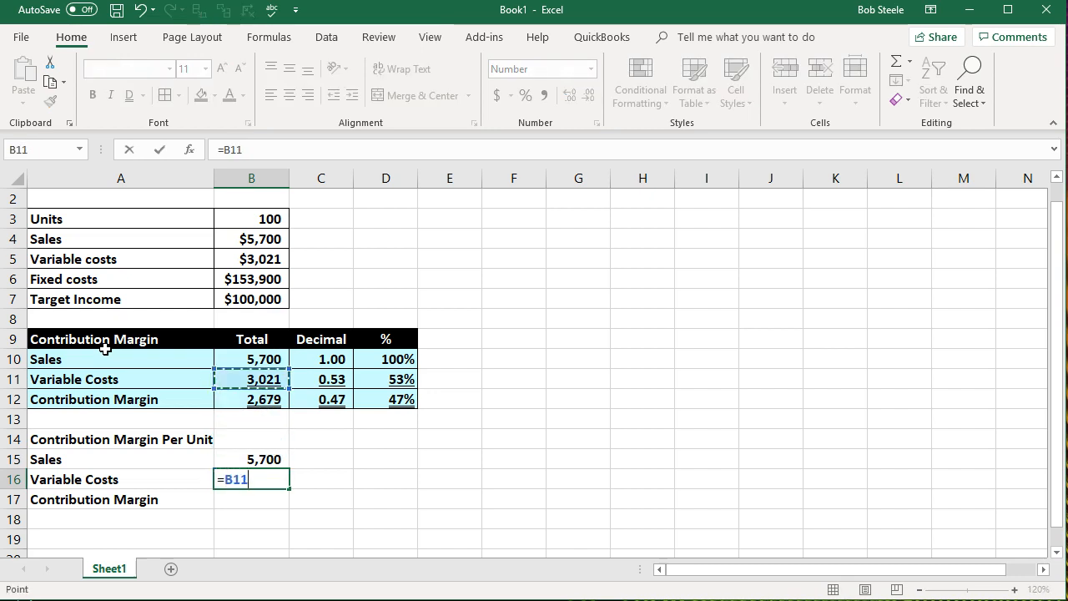
pyautogui.press('Return')
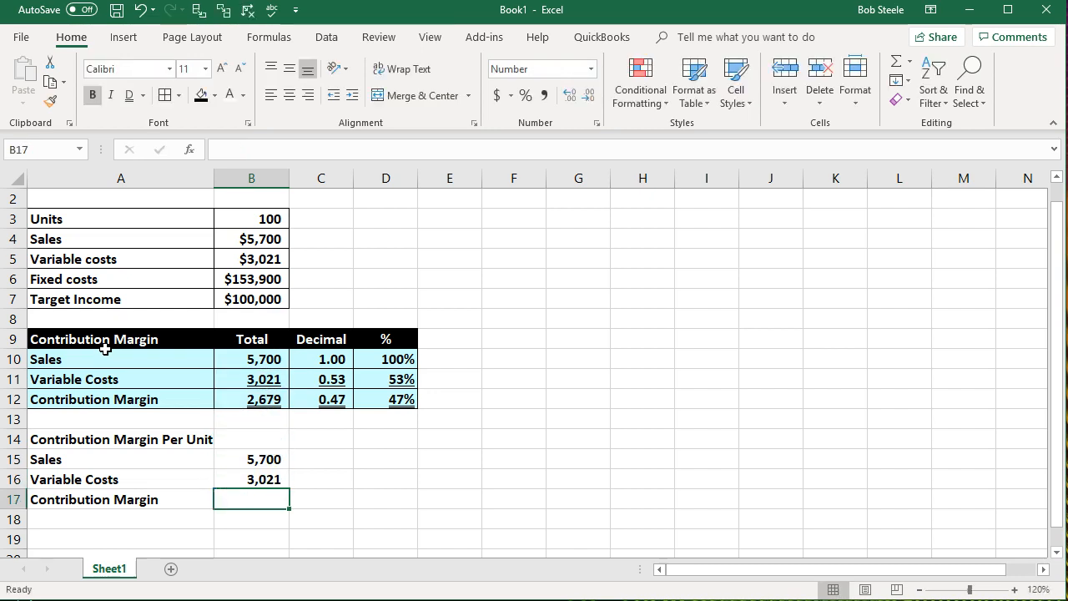
# - Calculate the contribution margin in B17 by subtracting variable costs B16 from sales B15
pyautogui.write('=')
pyautogui.press('Up')
pyautogui.press('Up')
pyautogui.write('-')
pyautogui.press('Up')
pyautogui.press('Return')
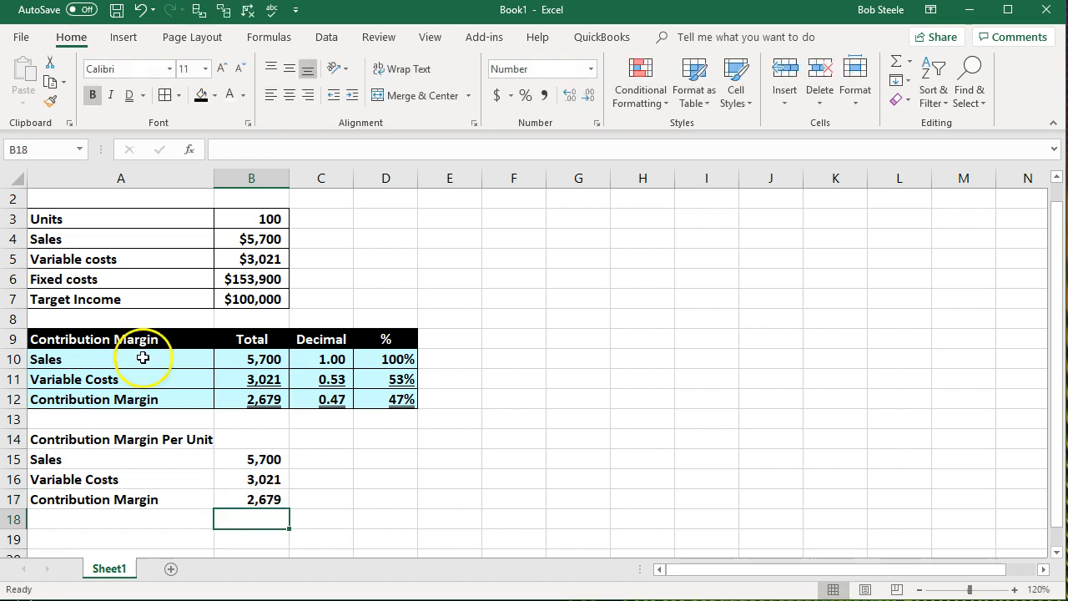
# - Link the column heading in B14 to the Total heading in B9
pyautogui.click(256, 440)
pyautogui.write('=')
pyautogui.press('Up')
pyautogui.press('Up')
pyautogui.press('Up')
pyautogui.press('Up')
pyautogui.press('Up')
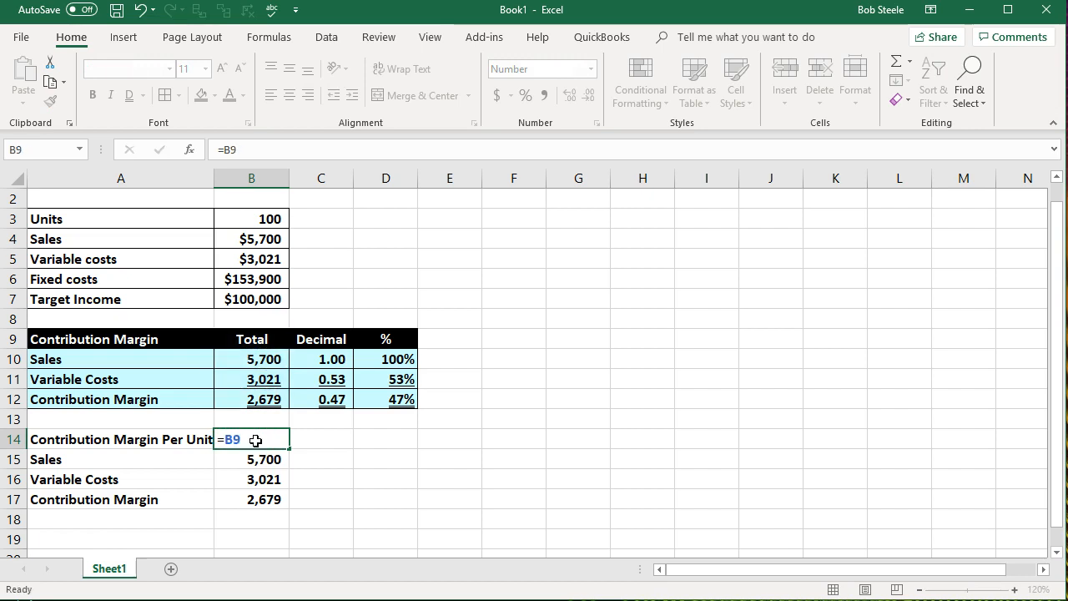
pyautogui.press('Return')
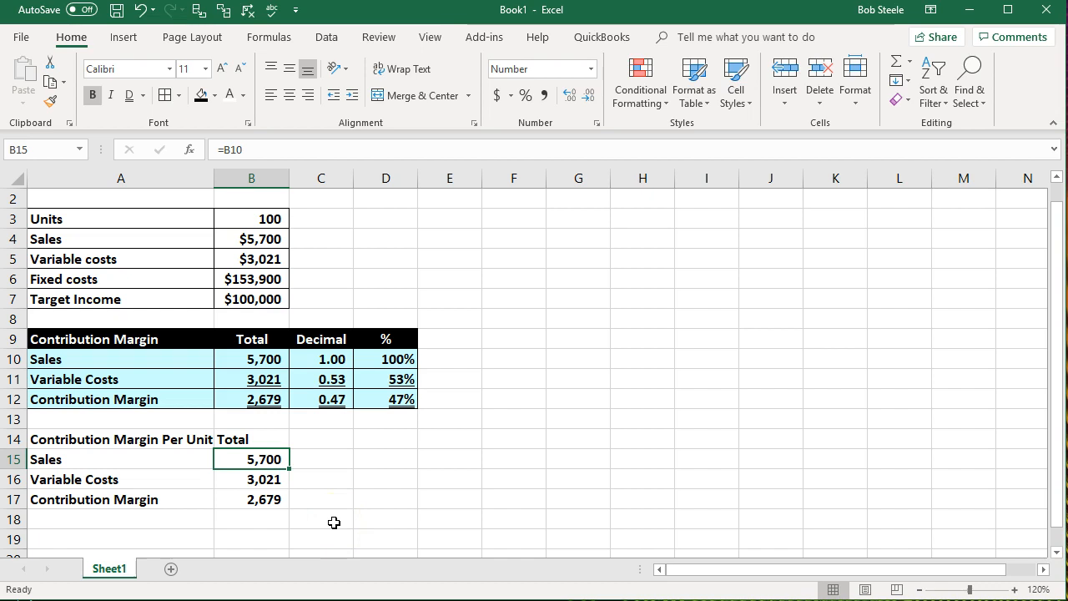
# - Enter the column heading Units in C14
pyautogui.click(326, 442)
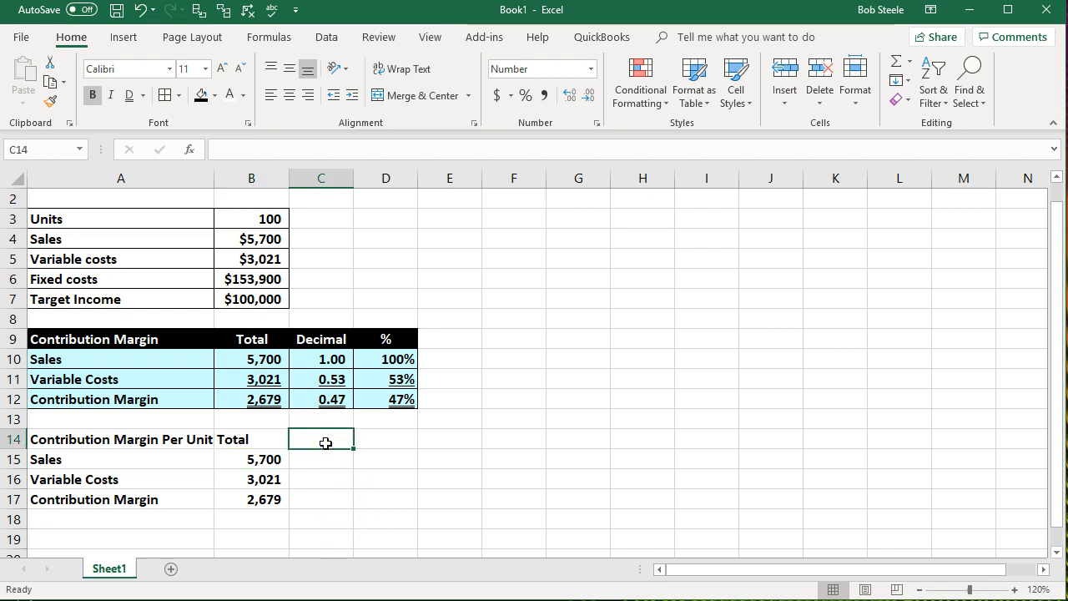
pyautogui.write('Up')
pyautogui.press('BackSpace')
pyautogui.press('BackSpace')
pyautogui.write('Unit')
pyautogui.press('Tab')
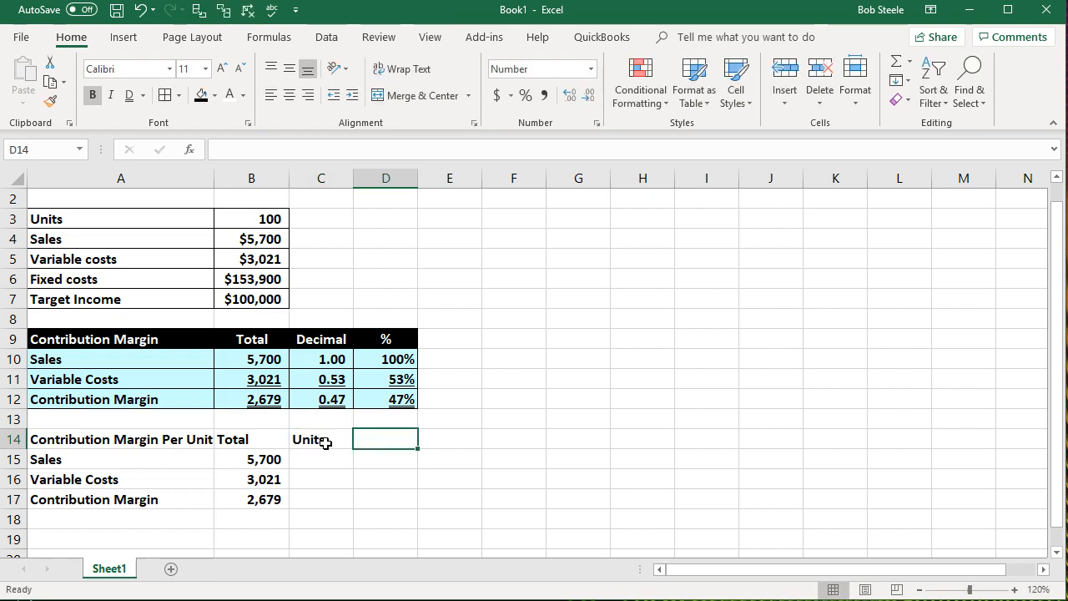
# - Link the sales row's unit count in C15 to the Units value in B3
pyautogui.press('Return')
pyautogui.write('=')
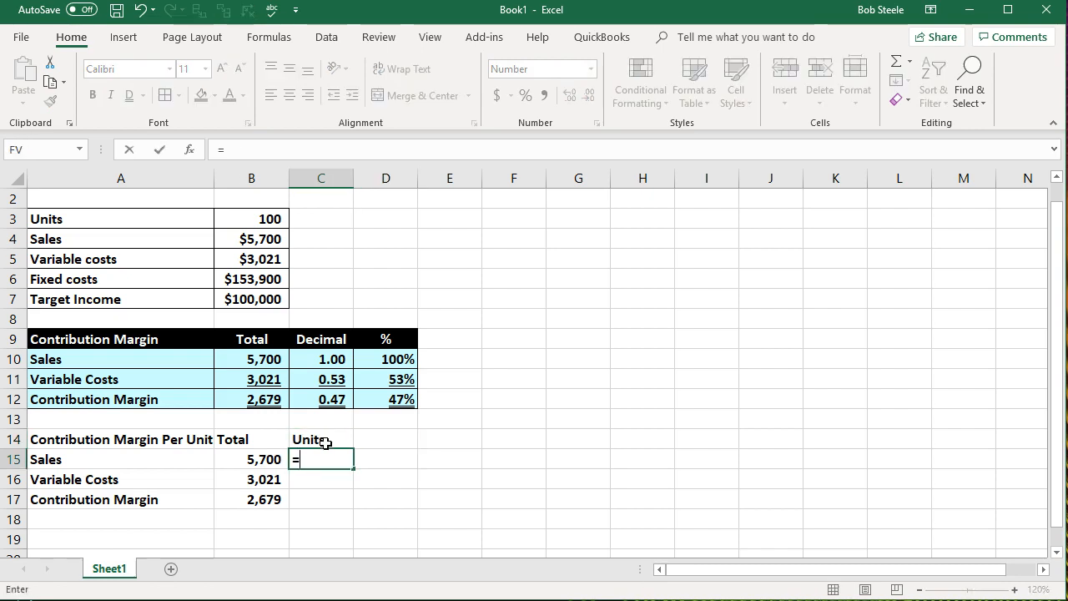
pyautogui.press('Up')
pyautogui.press('Up')
pyautogui.press('Up')
pyautogui.press('Up')
pyautogui.press('Up')
pyautogui.press('Up')
pyautogui.press('Up')
pyautogui.press('Up')
pyautogui.press('Up')
pyautogui.press('Up')
pyautogui.press('Up')
pyautogui.press('Up')
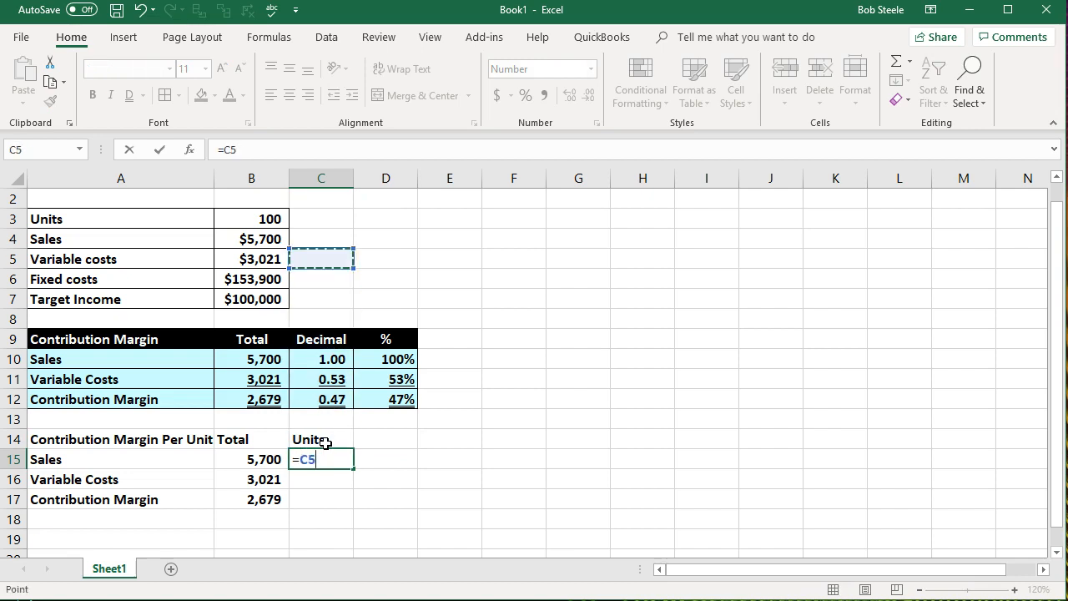
pyautogui.press('Left')
pyautogui.press('Return')
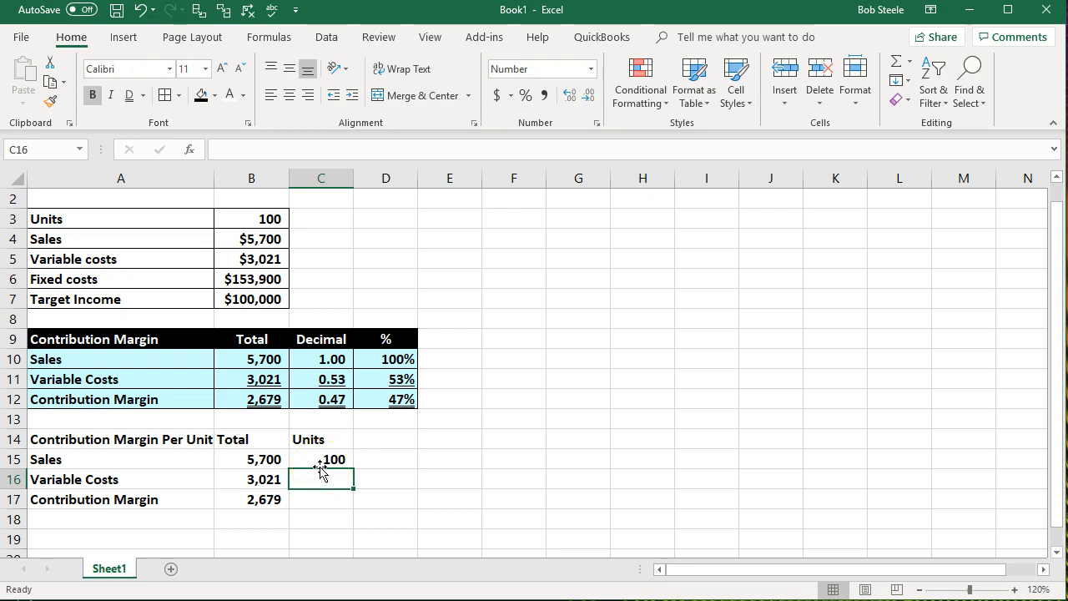
# - Format the totals in B10:B12 as Currency with a $ symbol, 0 decimal places and negatives in parentheses
pyautogui.click(195, 458)
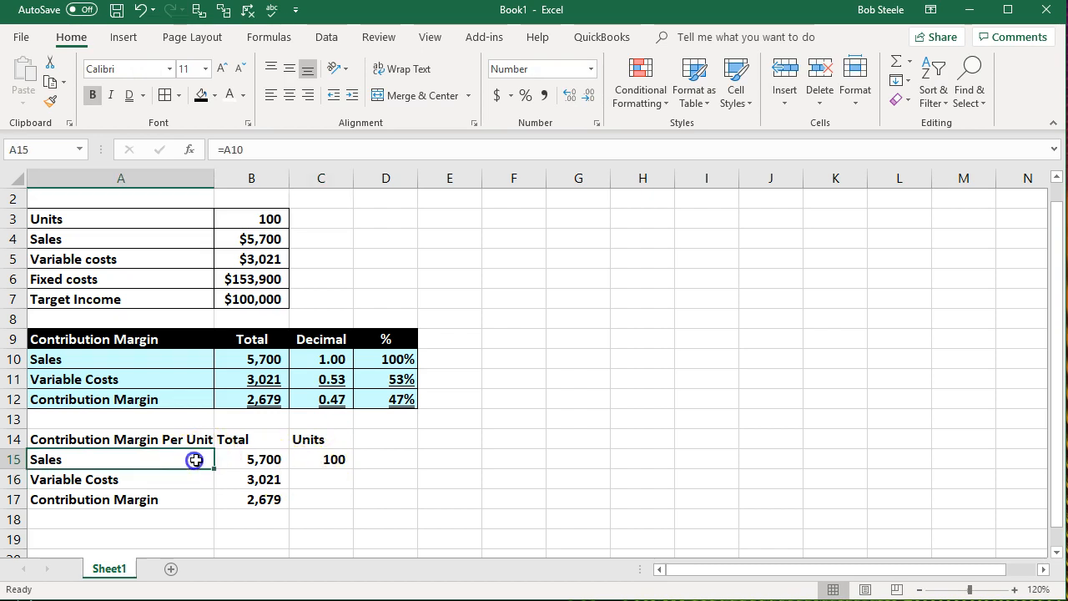
pyautogui.click(238, 462)
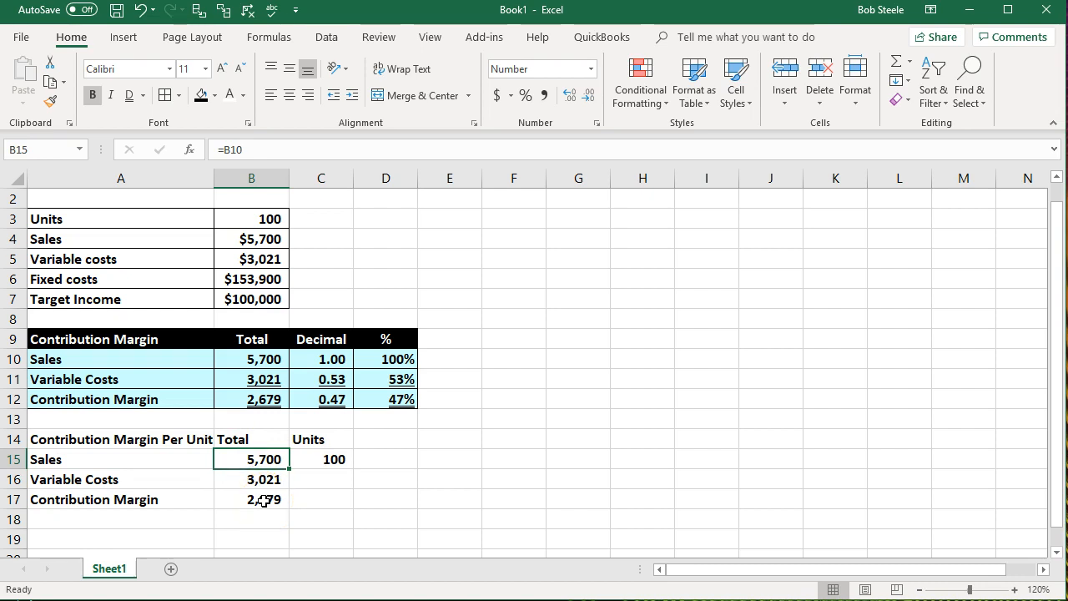
pyautogui.moveTo(257, 359); pyautogui.dragTo(253, 390)
pyautogui.rightClick(253, 390)
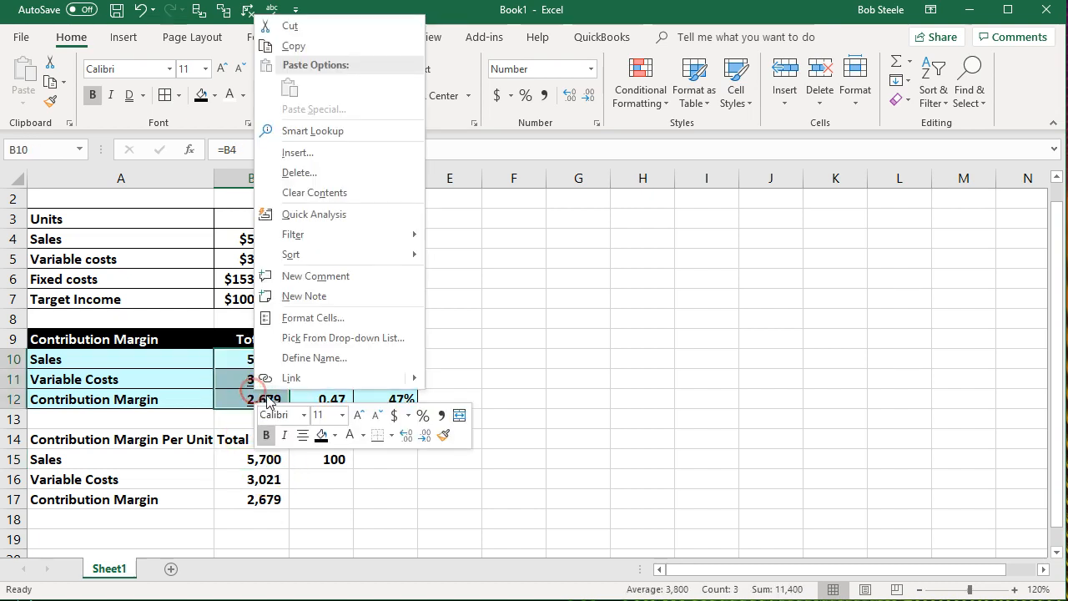
pyautogui.click(302, 318)
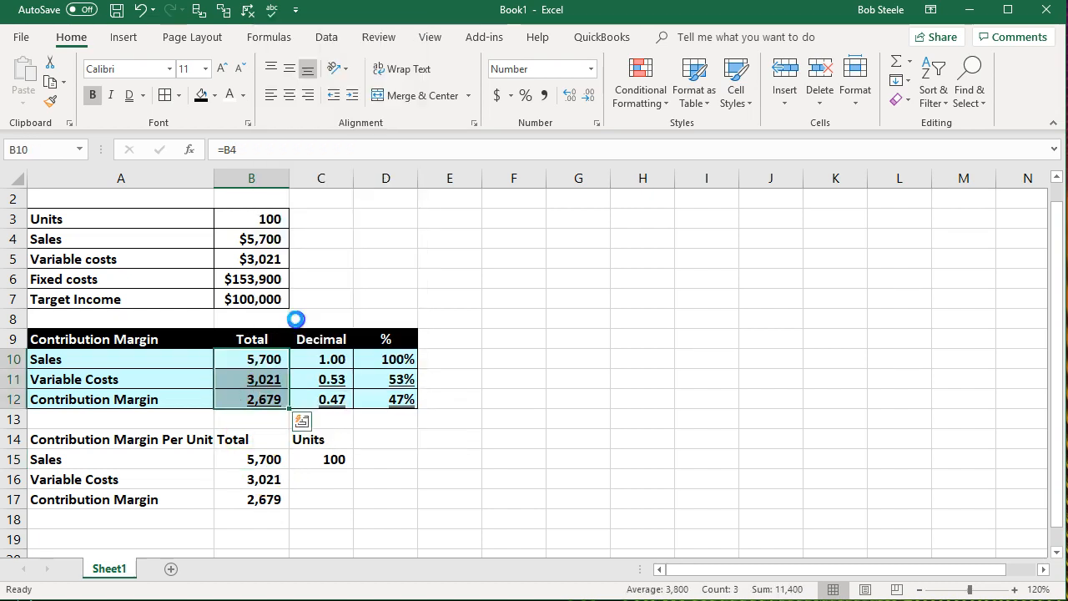
pyautogui.click(126, 213)
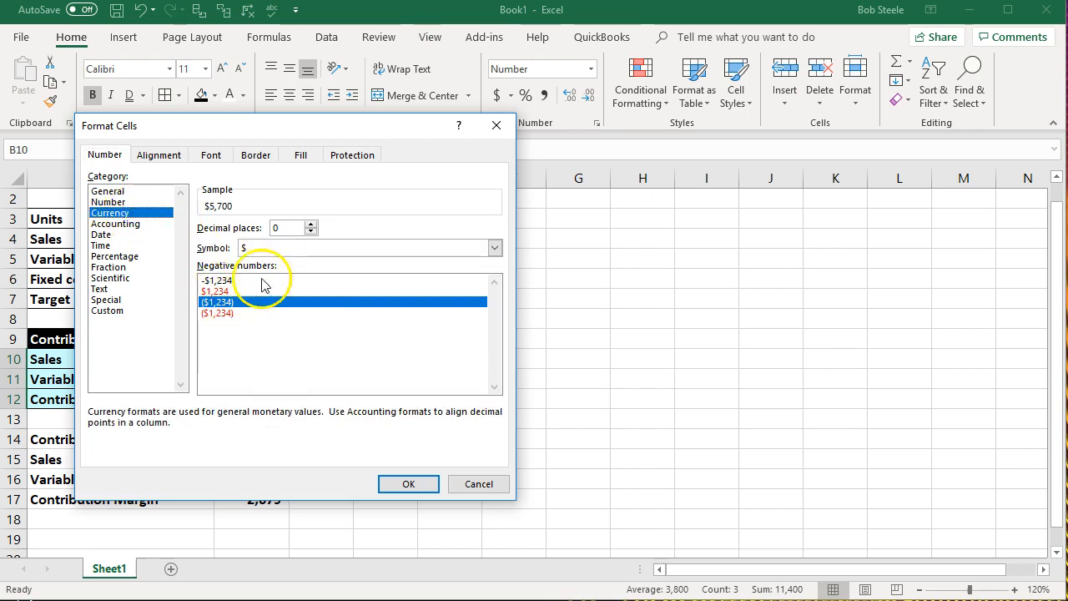
pyautogui.click(408, 484)
pyautogui.click(385, 459)
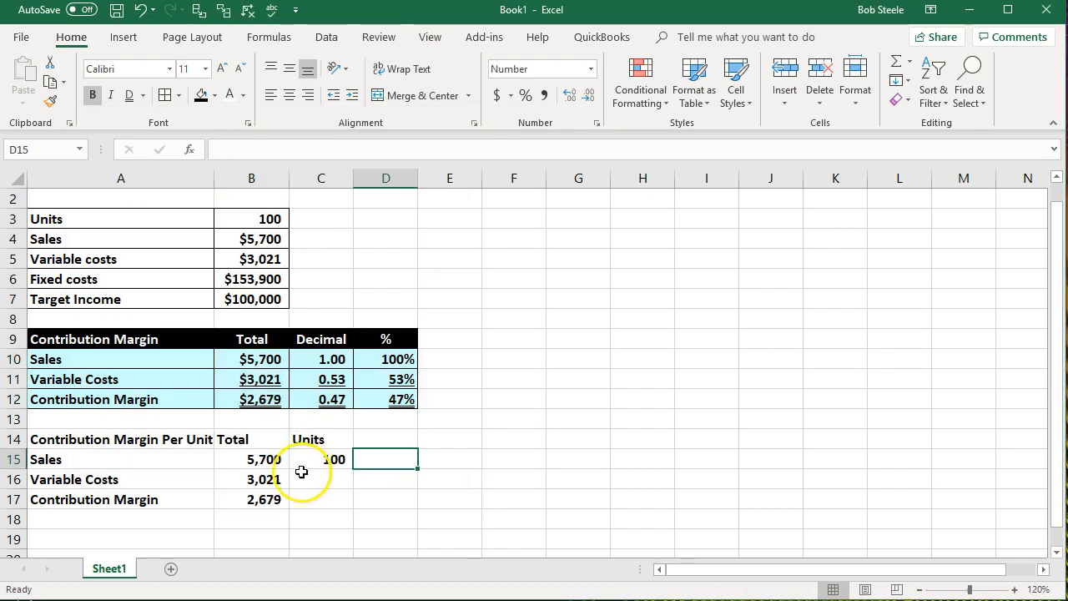
# - Format the totals in B15:B17 as Currency with a $ symbol, 0 decimal places and negatives in parentheses
pyautogui.moveTo(259, 461); pyautogui.dragTo(261, 493)
pyautogui.rightClick(261, 493)
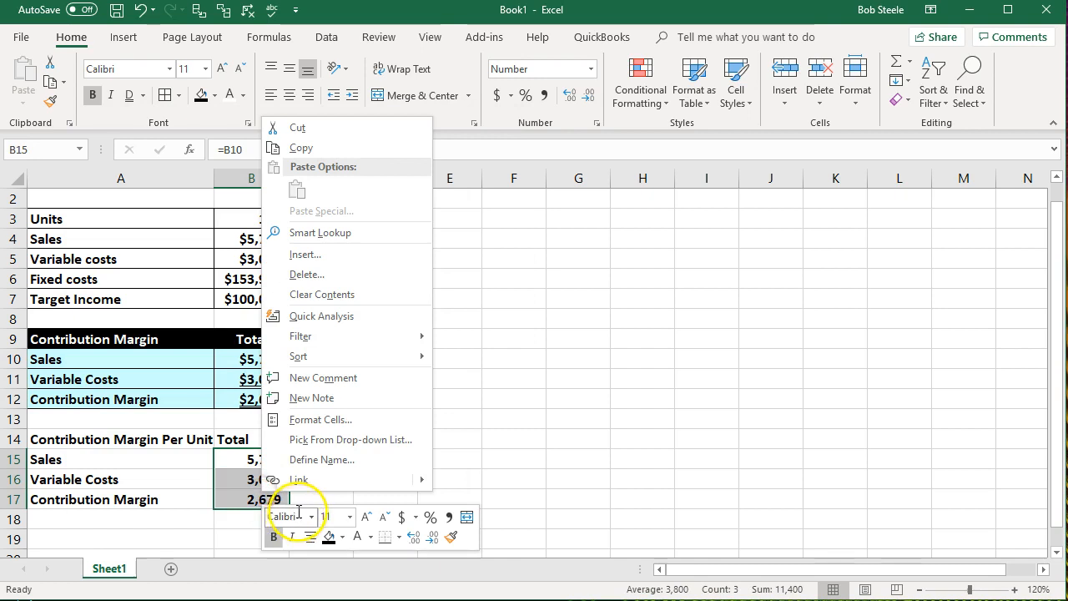
pyautogui.click(320, 419)
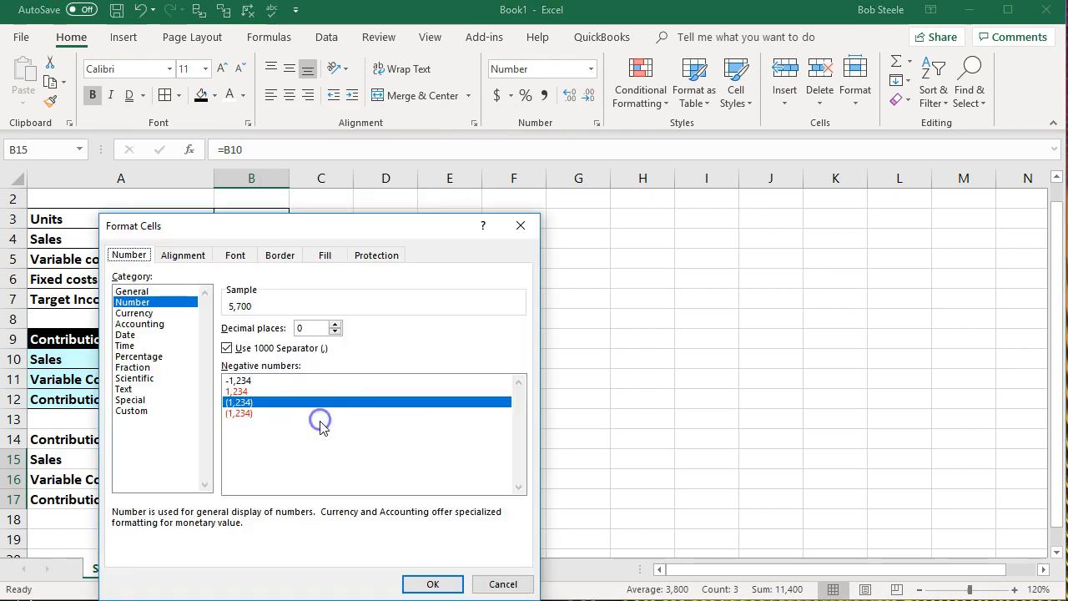
pyautogui.click(165, 314)
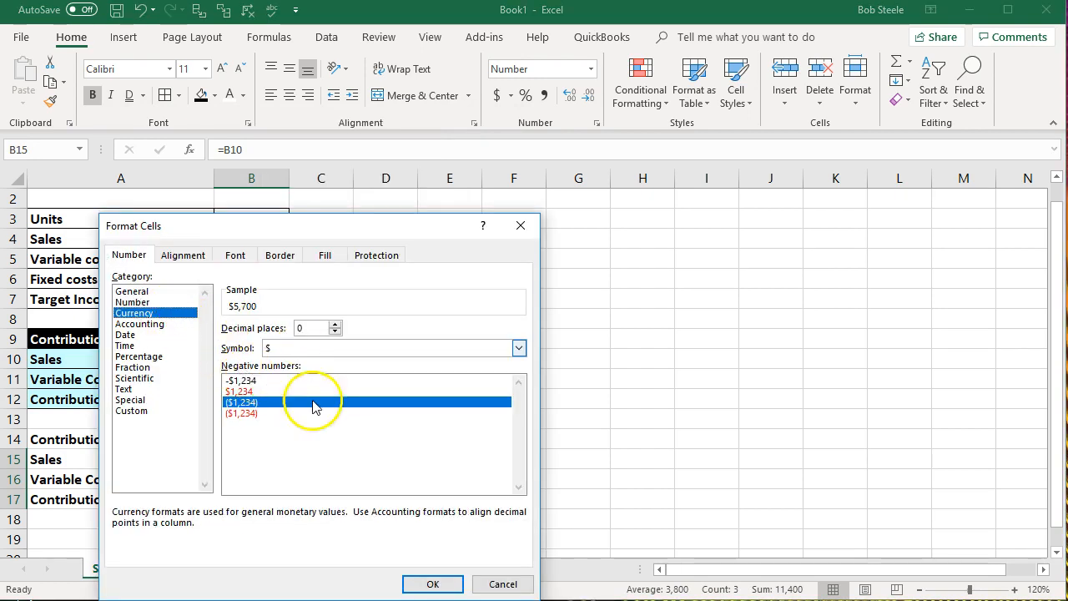
pyautogui.click(423, 582)
pyautogui.click(412, 522)
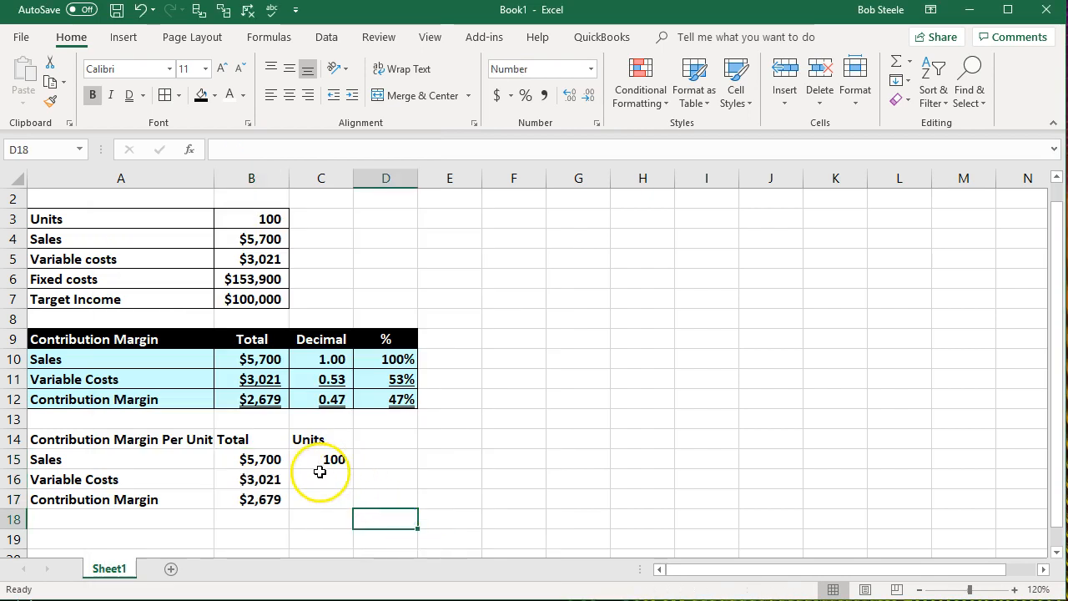
# - Enter 100 units for the Variable Costs row in C16 and the Contribution Margin row in C17
pyautogui.click(320, 474)
pyautogui.write('100')
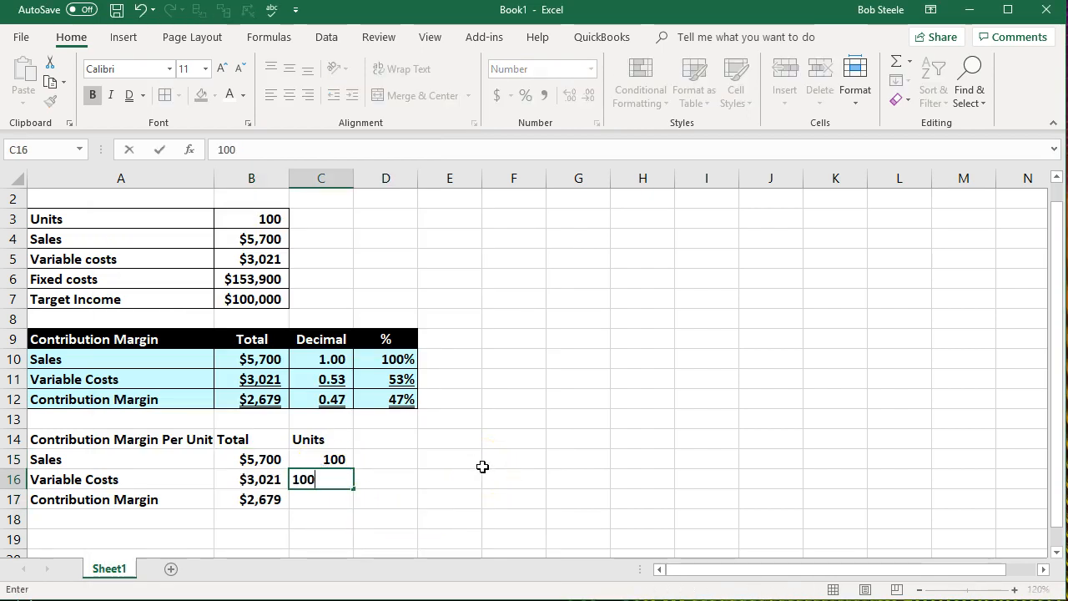
pyautogui.press('Return')
pyautogui.write('100')
pyautogui.press('Return')
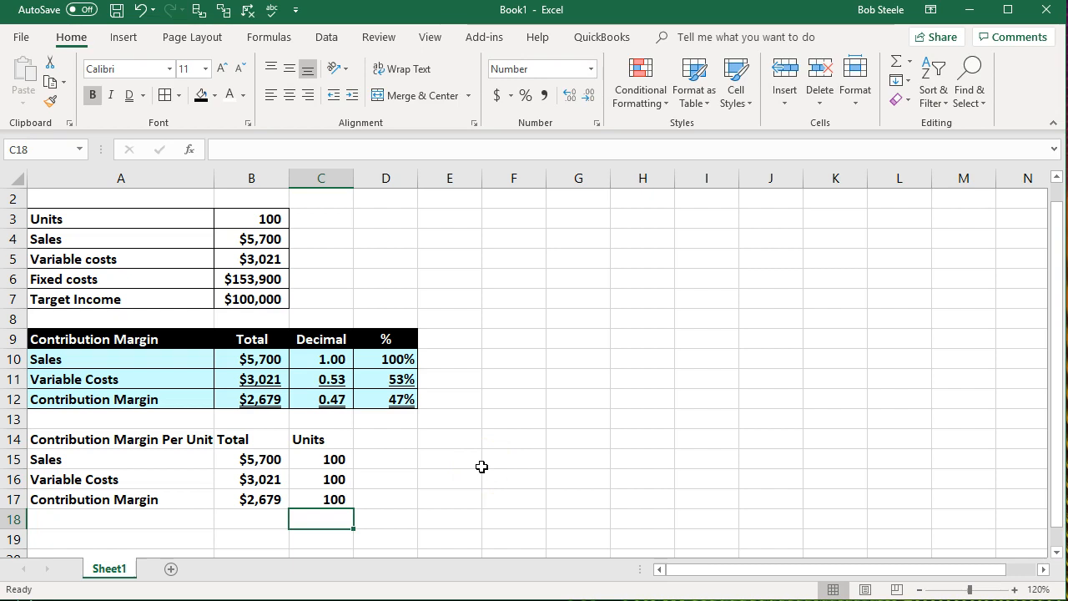
# - Calculate sales per unit in D15 by dividing the sales total in B15 by the units in C15
pyautogui.click(265, 459)
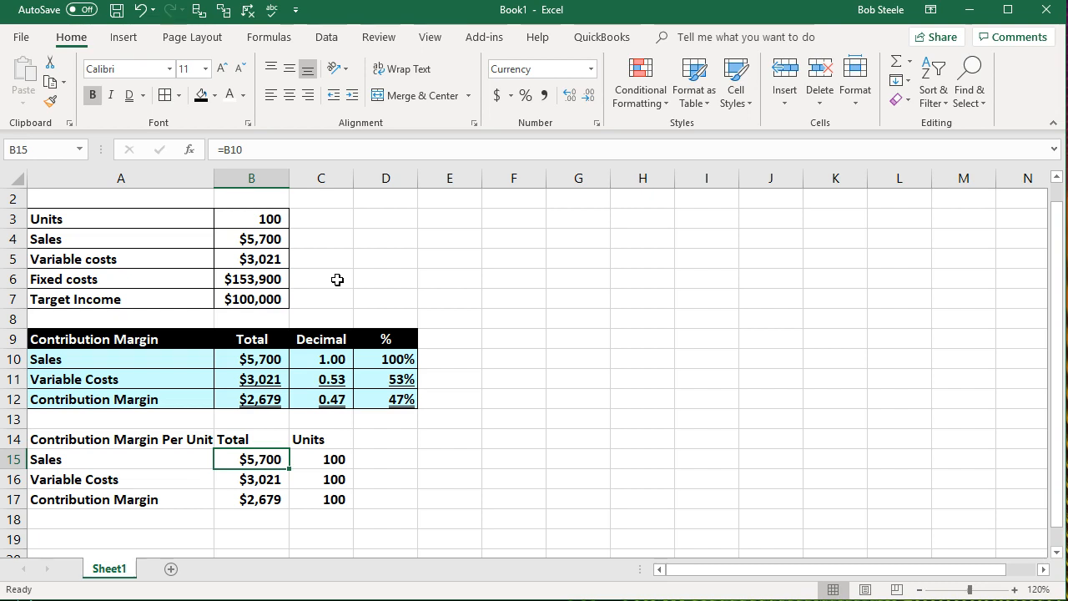
pyautogui.press('Right')
pyautogui.press('Right')
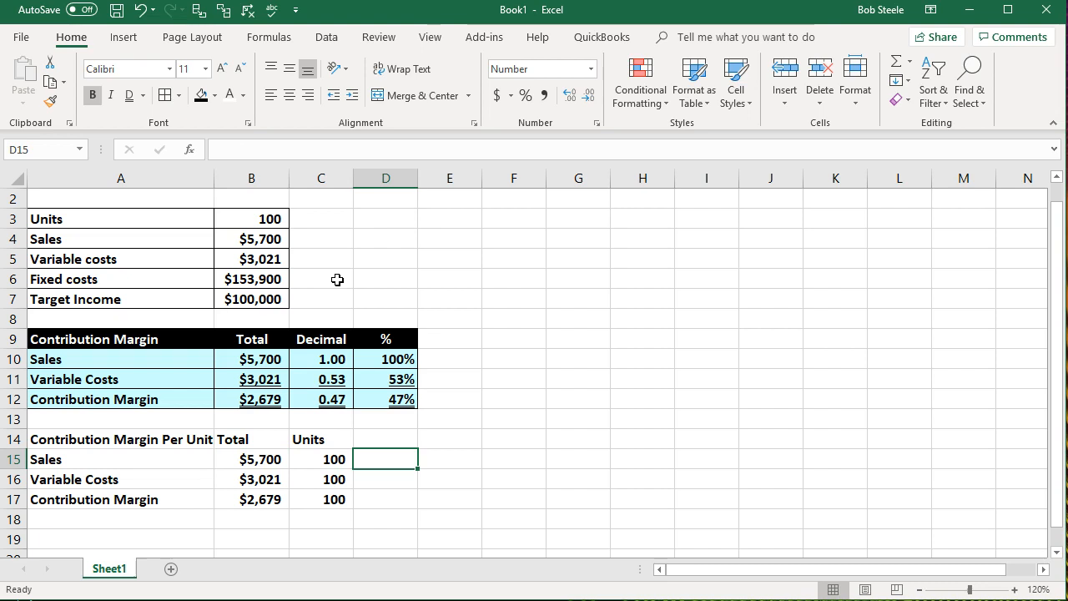
pyautogui.write('=')
pyautogui.click(248, 458)
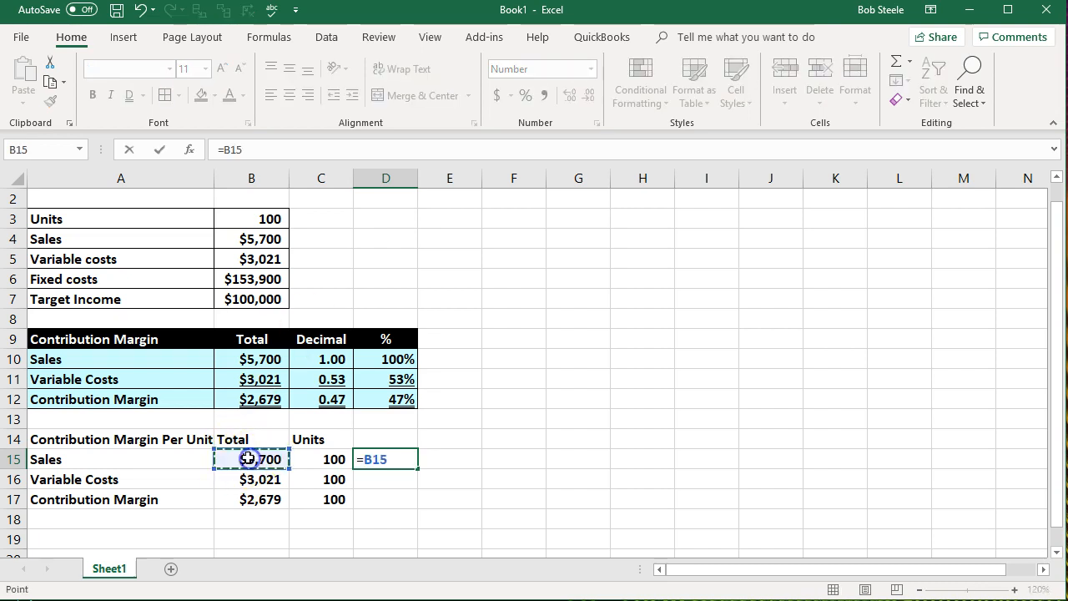
pyautogui.write('/')
pyautogui.click(331, 459)
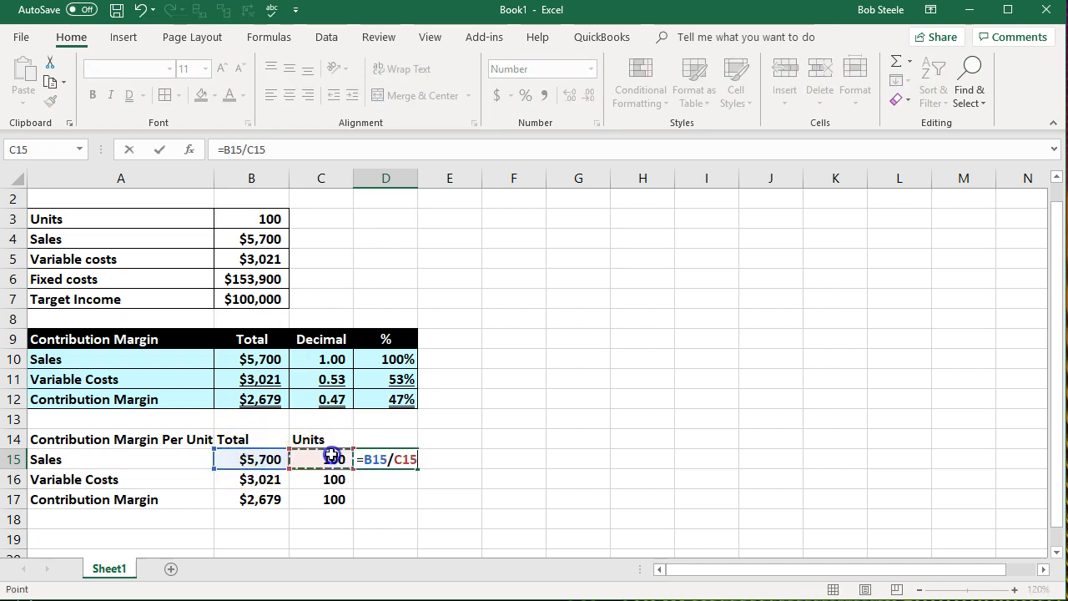
pyautogui.press('Return')
# - Format D15:D17 as Currency with a $ symbol, 0 decimal places and negatives in parentheses
pyautogui.click(402, 458)
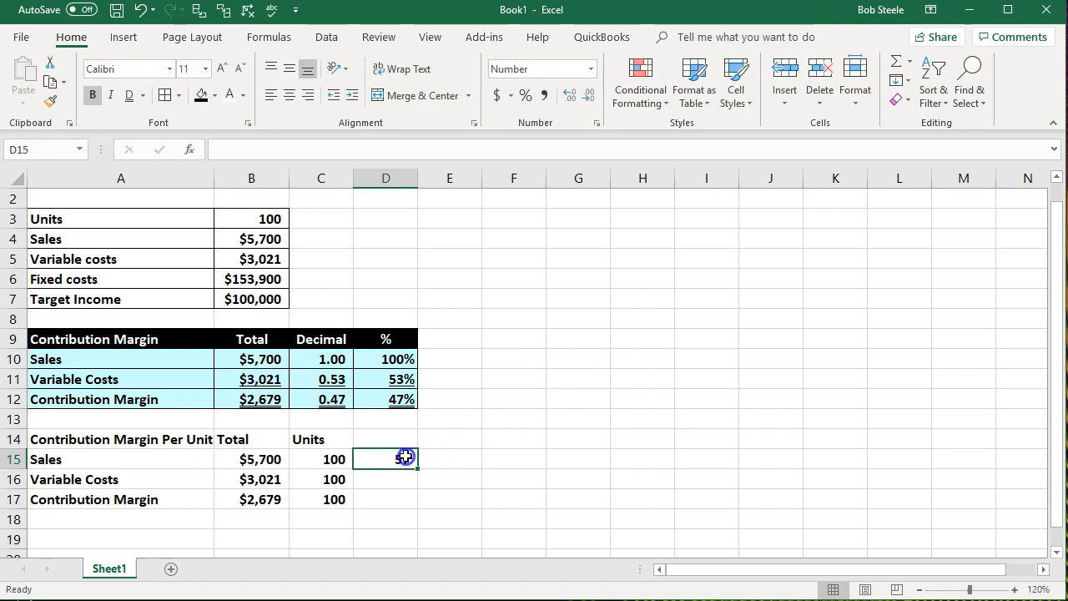
pyautogui.moveTo(404, 457); pyautogui.dragTo(406, 497)
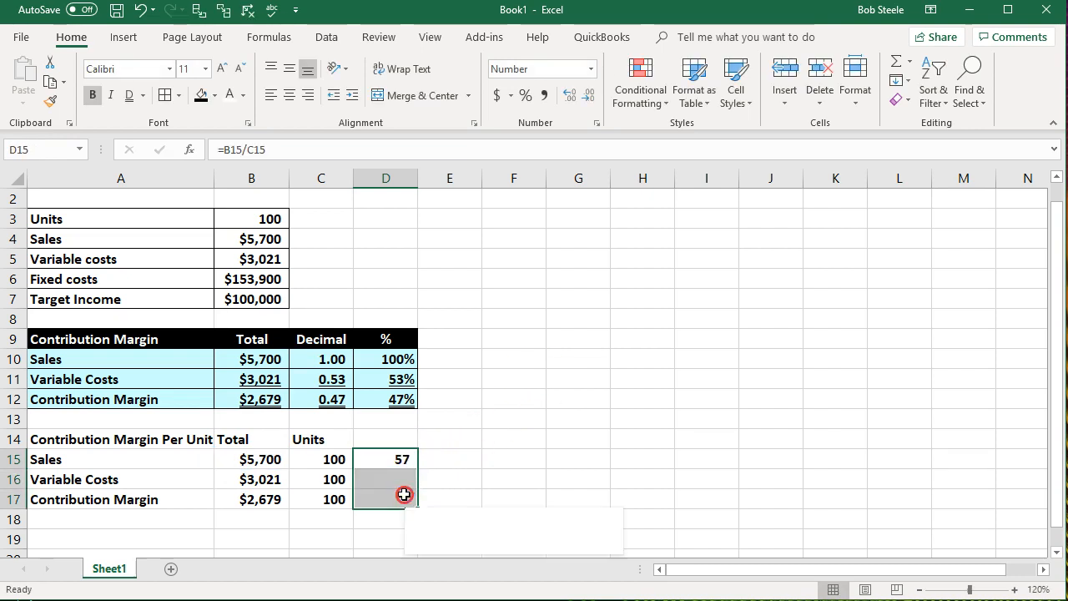
pyautogui.rightClick(407, 498)
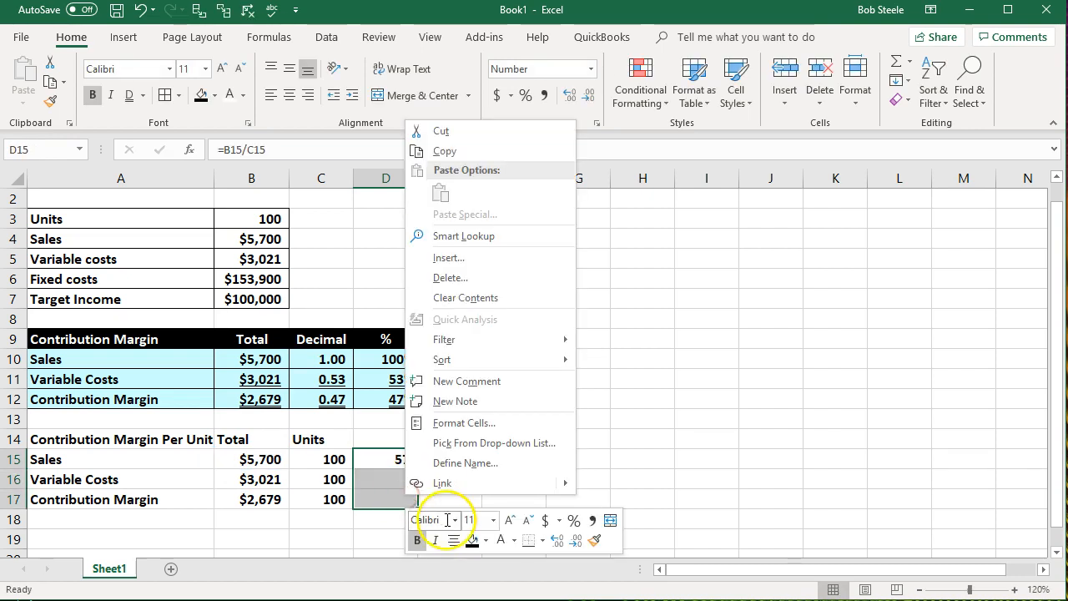
pyautogui.click(464, 423)
pyautogui.click(305, 324)
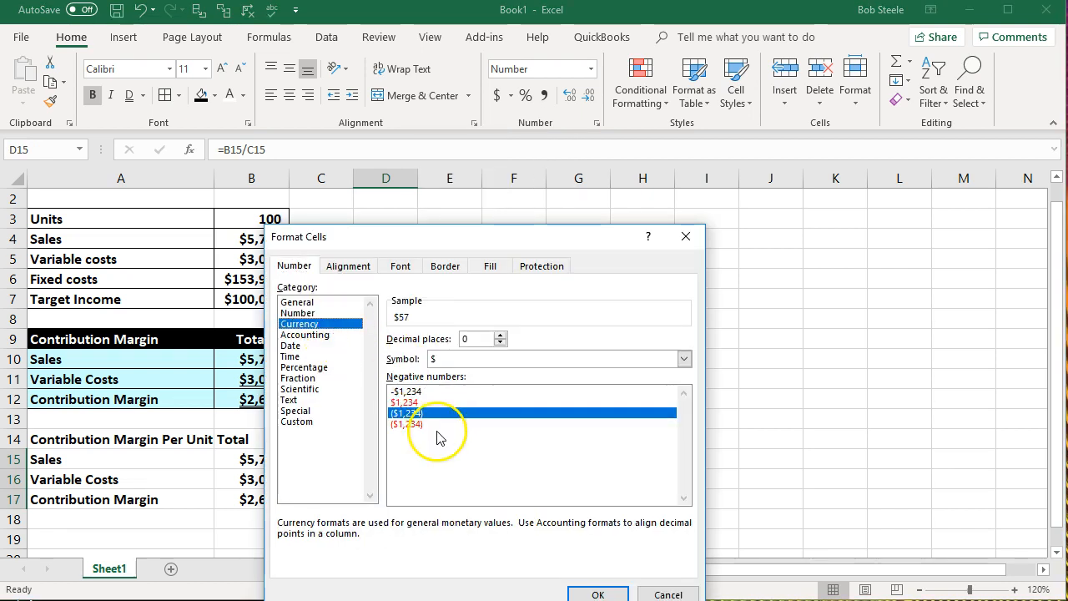
pyautogui.click(613, 589)
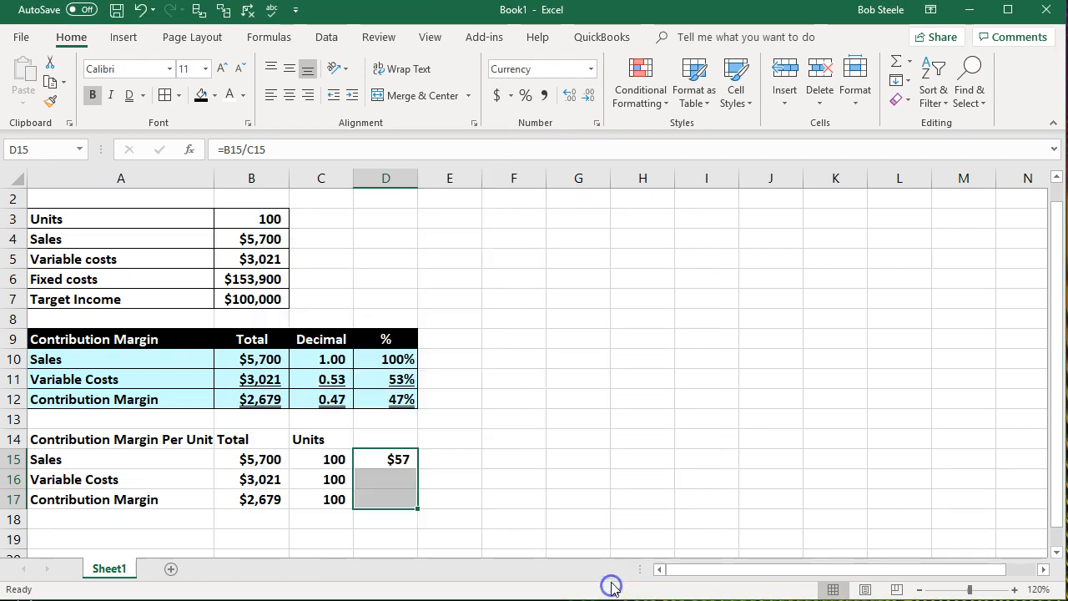
pyautogui.click(582, 516)
# - Calculate variable costs per unit in D16 by dividing B16 by C16
pyautogui.click(411, 480)
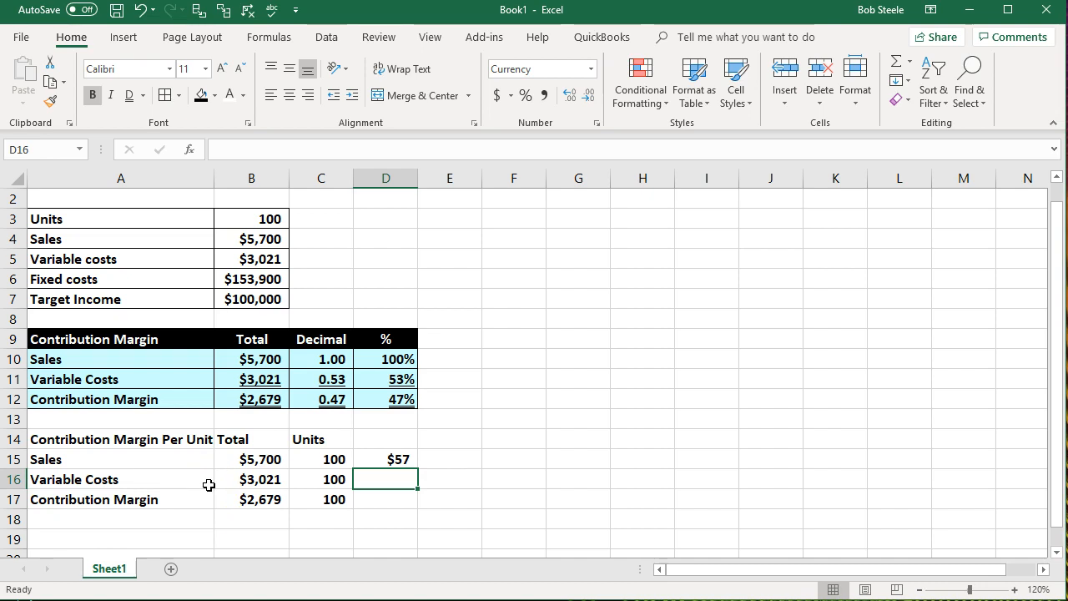
pyautogui.write('=')
pyautogui.click(209, 485)
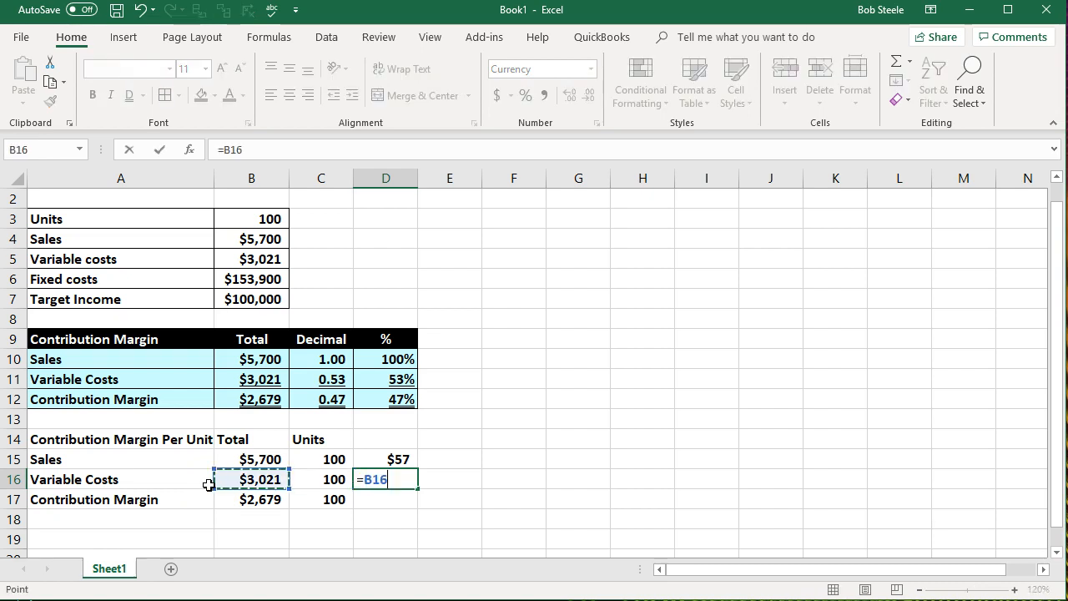
pyautogui.write('/')
pyautogui.press('Left')
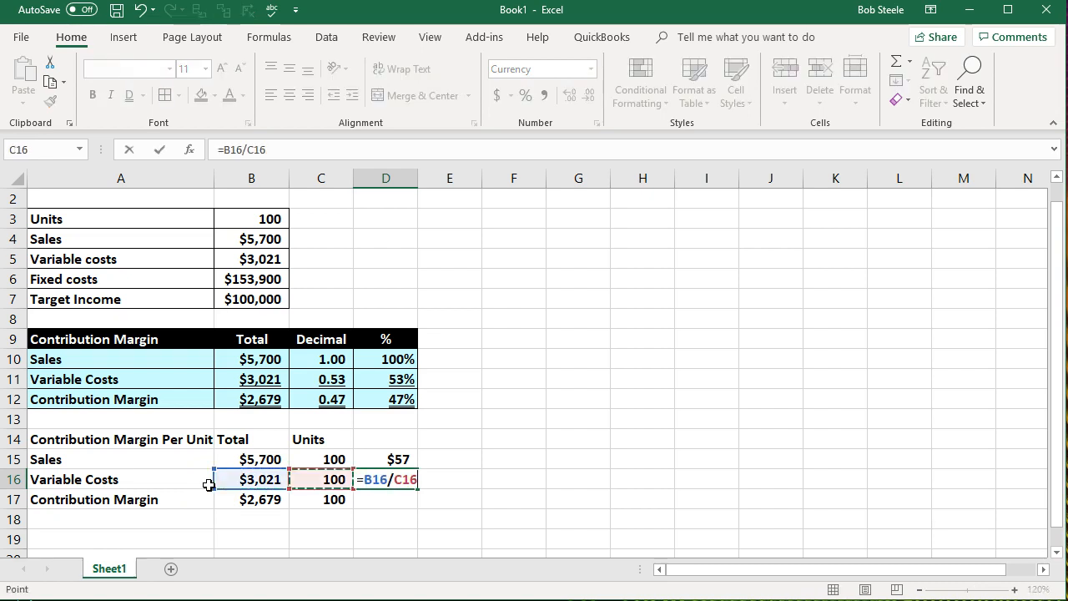
pyautogui.press('Return')
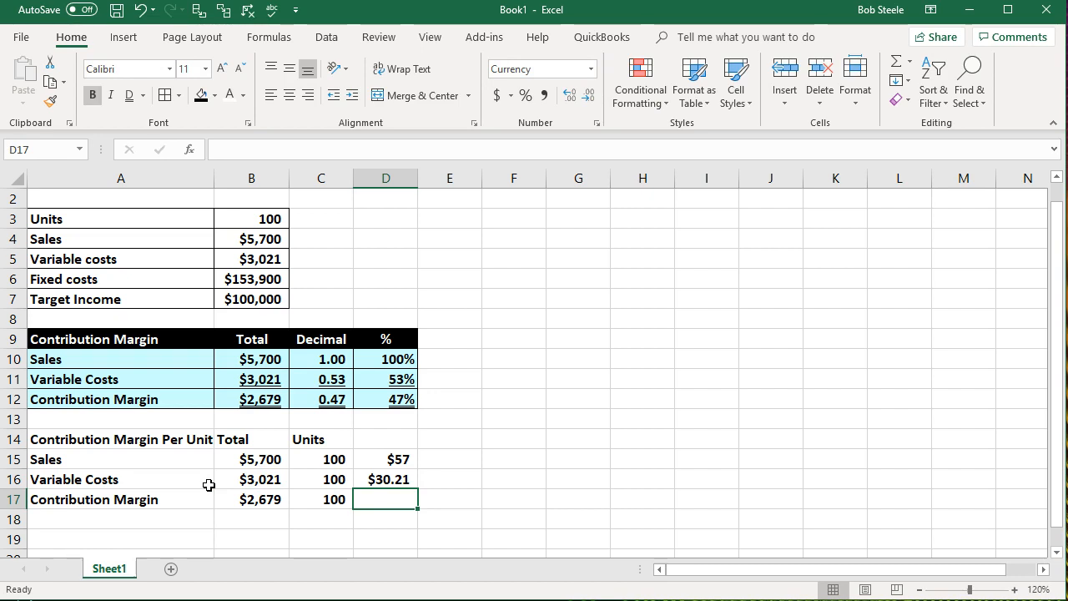
# - Reduce the variable cost per unit in D16 to zero decimal places
pyautogui.click(387, 477)
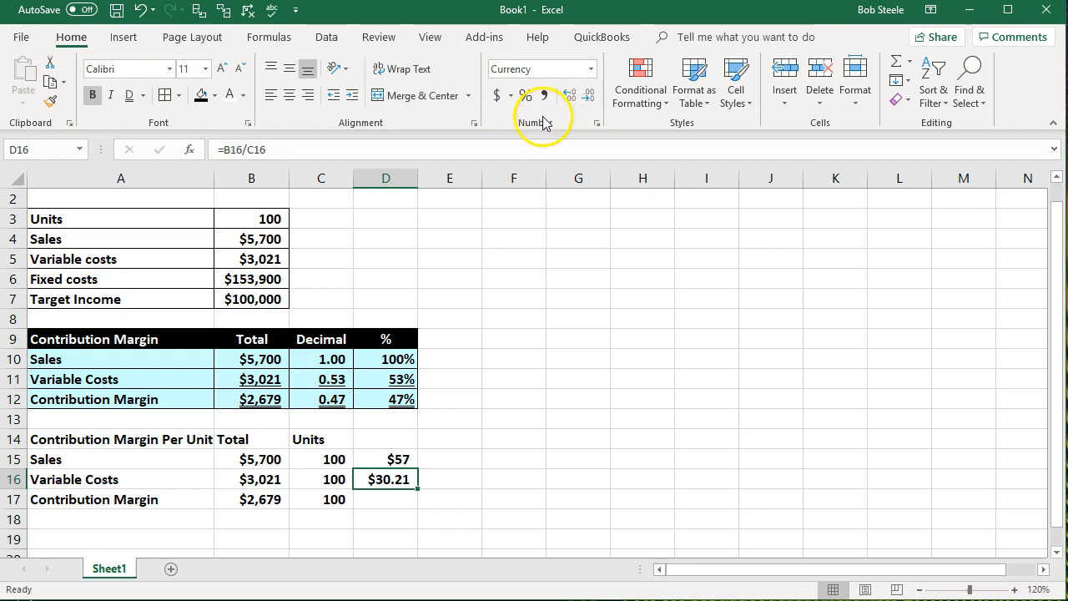
pyautogui.click(586, 97)
pyautogui.click(586, 97)
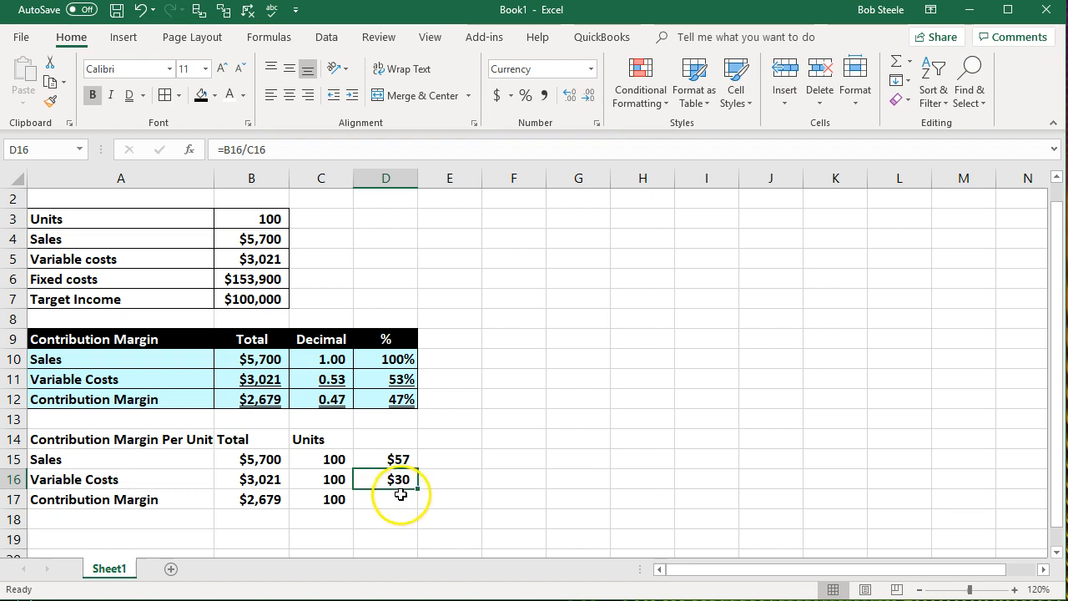
# - Extend D16 to three decimal places to inspect the unrounded amount and return it to whole dollars
pyautogui.click(574, 100)
pyautogui.click(572, 102)
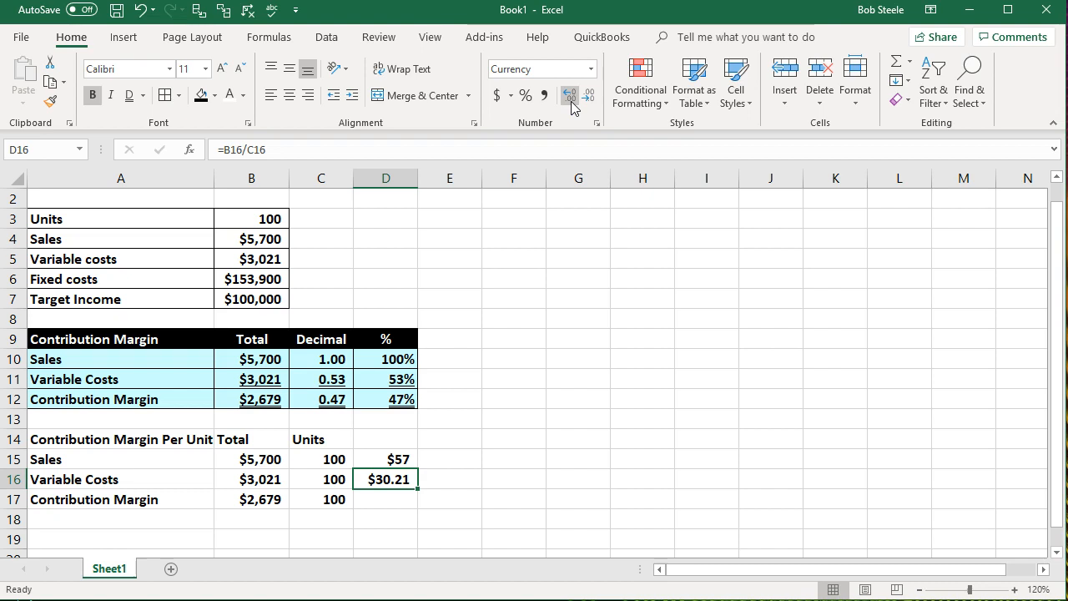
pyautogui.click(572, 101)
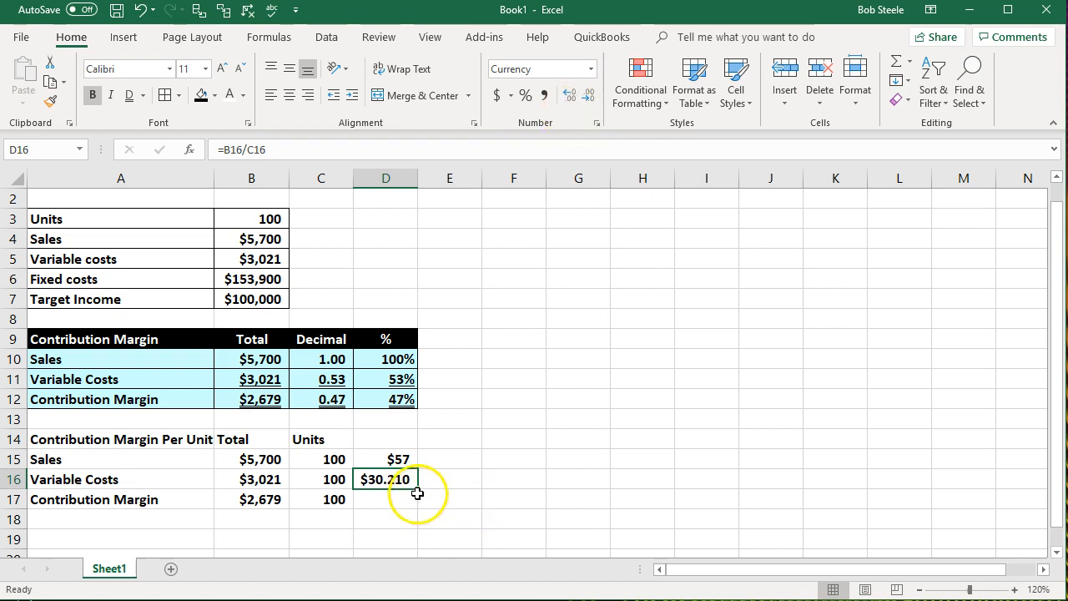
pyautogui.click(589, 96)
pyautogui.click(589, 97)
pyautogui.click(589, 98)
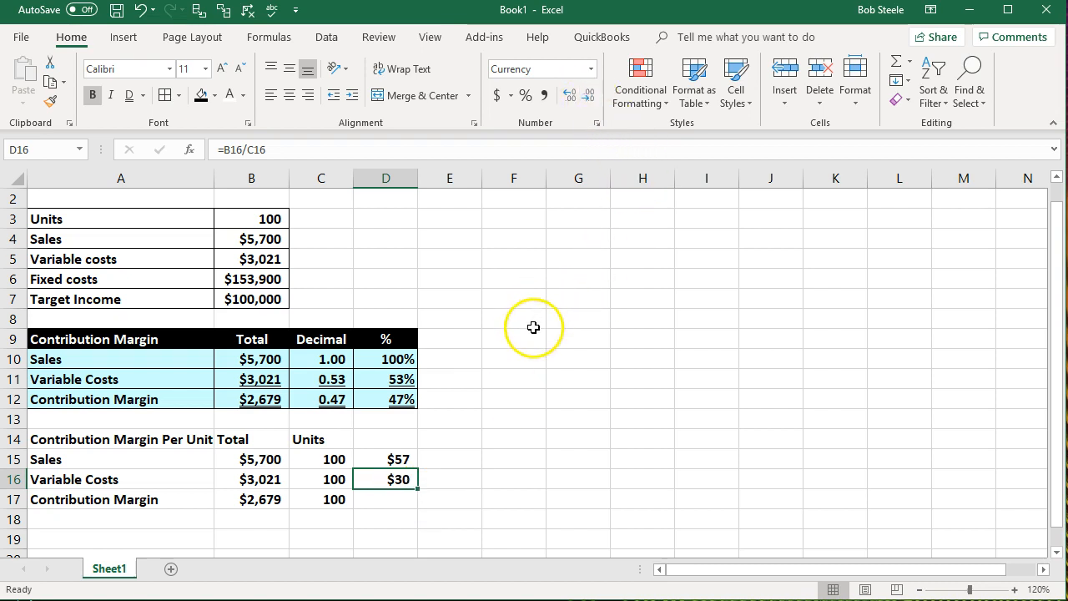
pyautogui.click(513, 457)
# - Calculate the contribution margin per unit in D17 by subtracting D16 from D15
pyautogui.click(399, 496)
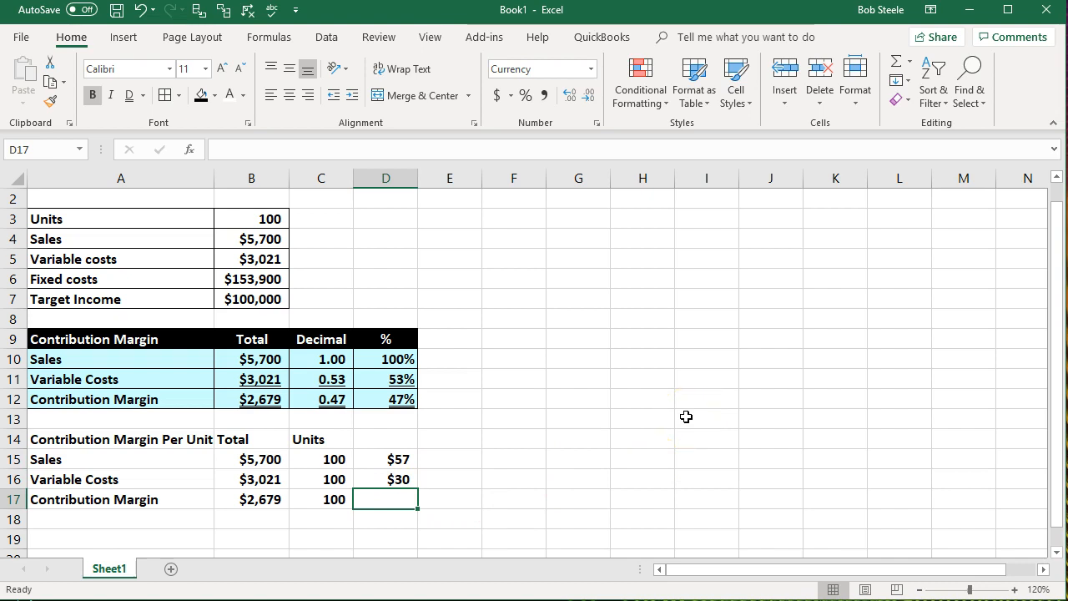
pyautogui.write('=')
pyautogui.press('Up')
pyautogui.press('Up')
pyautogui.write('-')
pyautogui.press('Up')
pyautogui.press('Return')
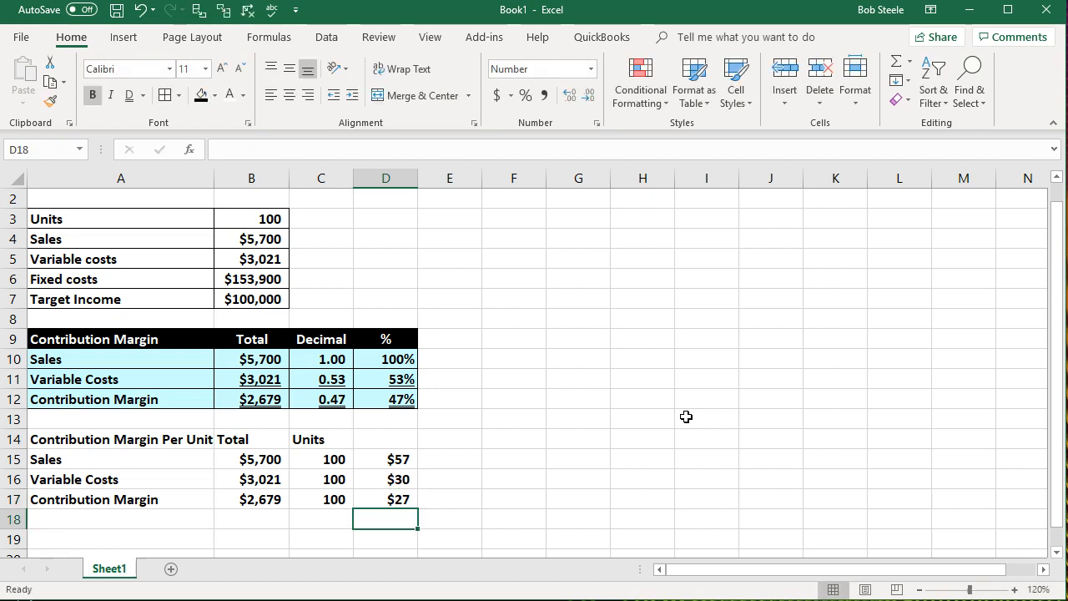
# - Add a check formula in D18 that divides the total contribution margin in B17 by the units in C17
pyautogui.write('=')
pyautogui.press('Left')
pyautogui.press('Left')
pyautogui.press('Up')
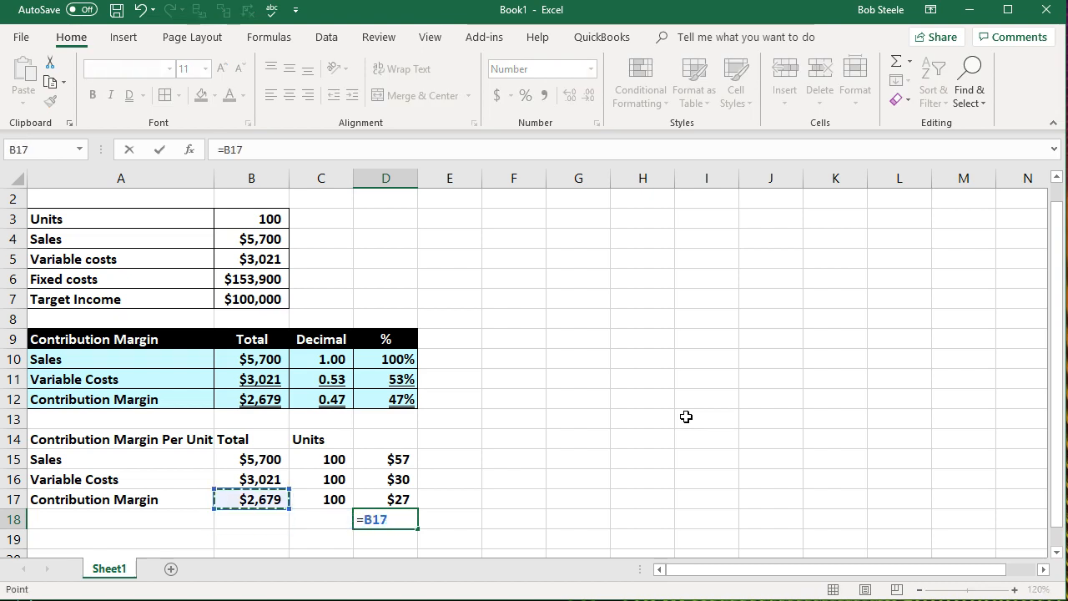
pyautogui.write('/')
pyautogui.press('Left')
pyautogui.press('Up')
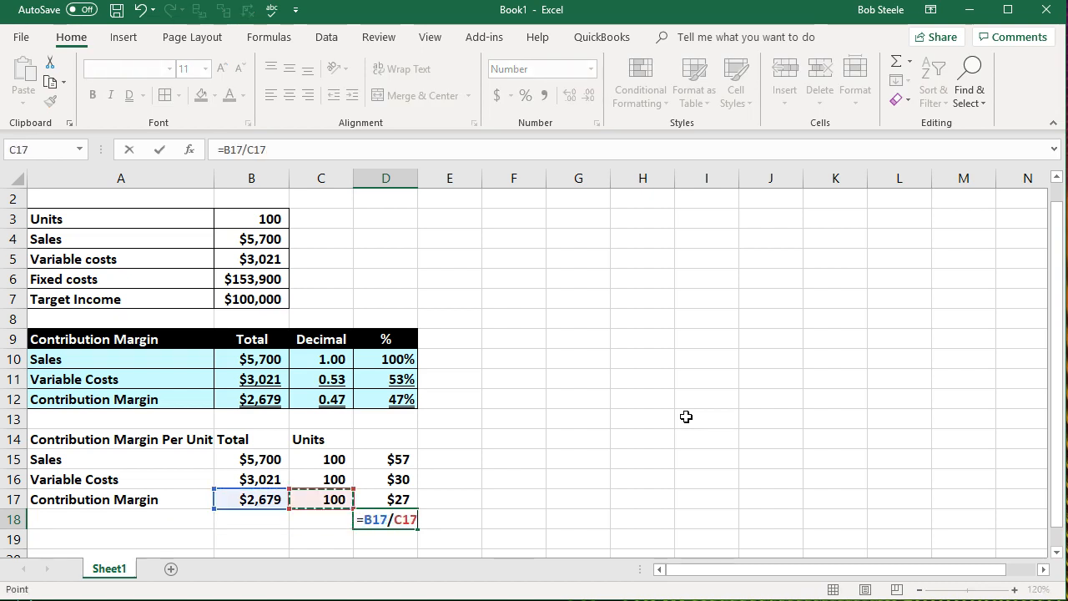
pyautogui.press('Return')
# - Compare D17 and D18 at two decimal places and return both to whole dollars
pyautogui.moveTo(392, 499); pyautogui.dragTo(393, 519)
pyautogui.click(569, 96)
pyautogui.click(569, 96)
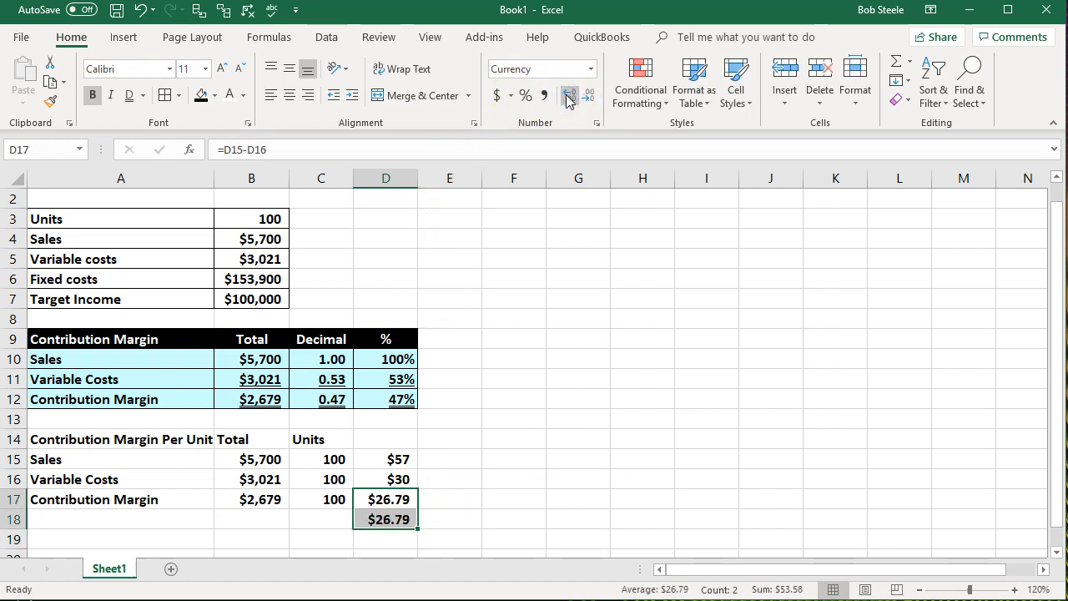
pyautogui.click(587, 96)
pyautogui.click(587, 96)
# - Delete the check formula from D18
pyautogui.click(596, 415)
pyautogui.click(403, 518)
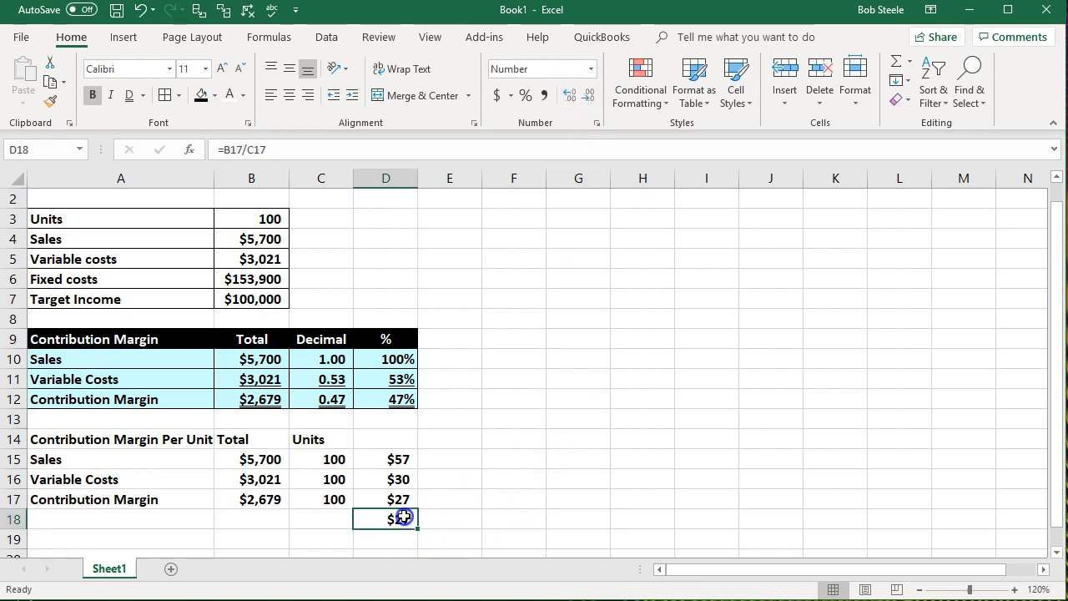
pyautogui.press('Delete')
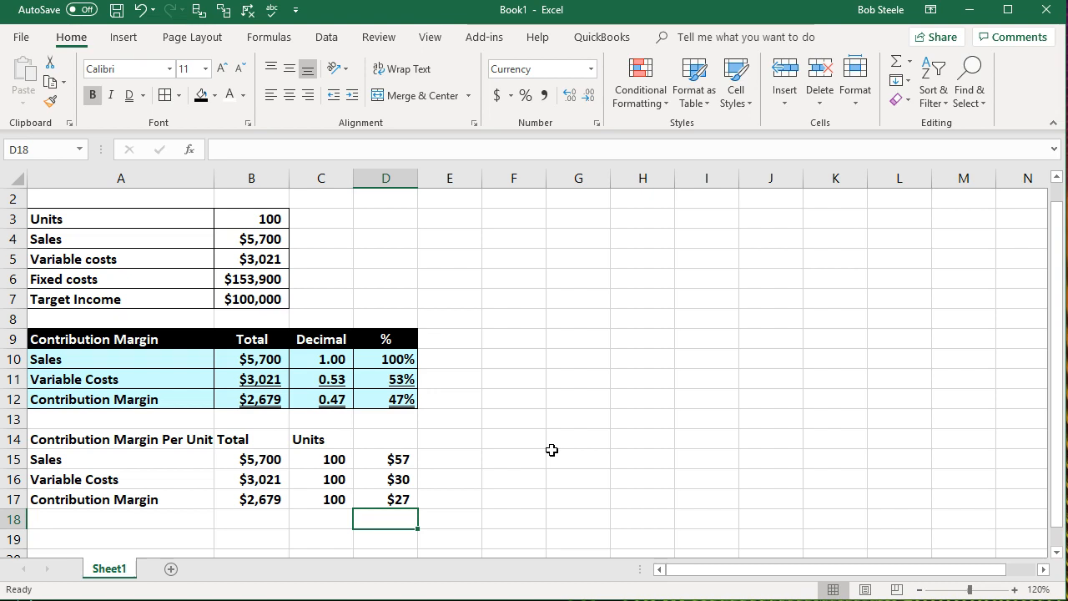
# - Enter the column heading "CM Per Unit" in D14
pyautogui.press('Up')
pyautogui.press('Up')
pyautogui.press('Up')
pyautogui.press('Up')
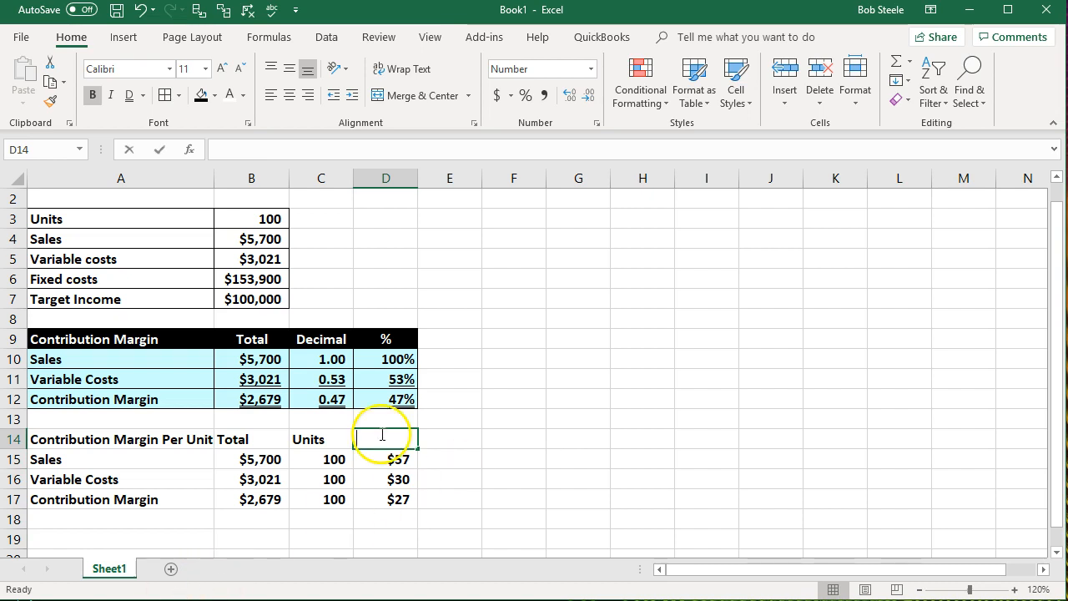
pyautogui.write('CM Per Unit')
pyautogui.press('Return')
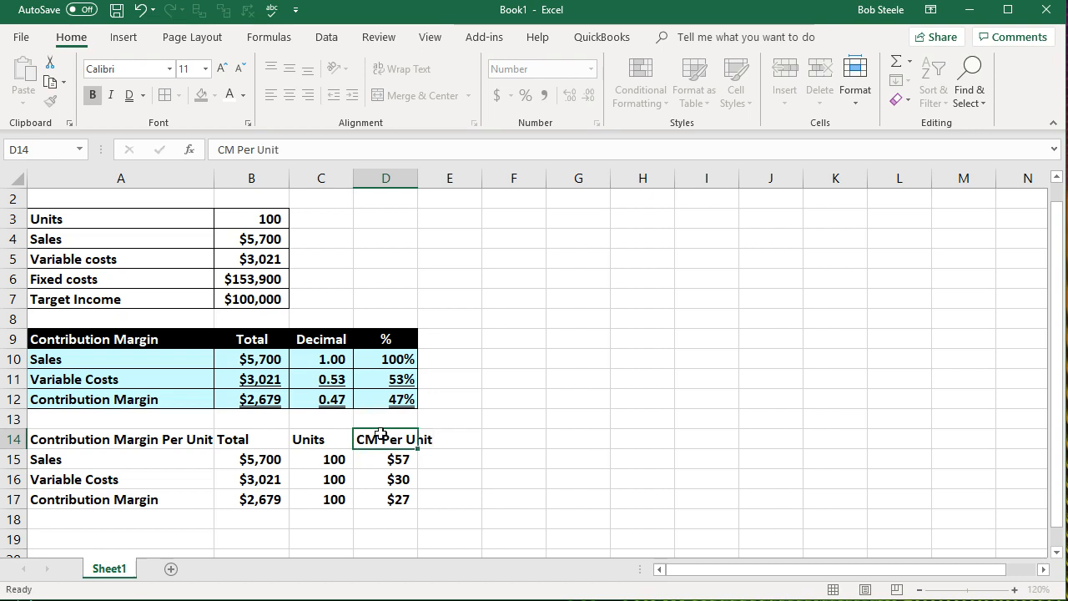
# - Wrap the text of the CM Per Unit heading in D14 and center it horizontally
pyautogui.click(362, 439)
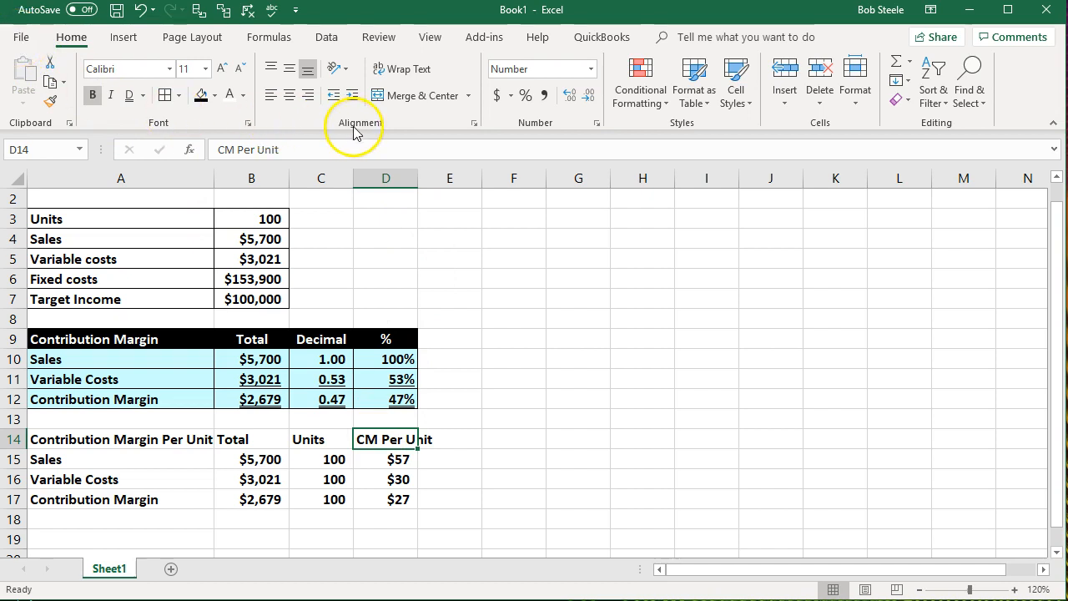
pyautogui.click(399, 74)
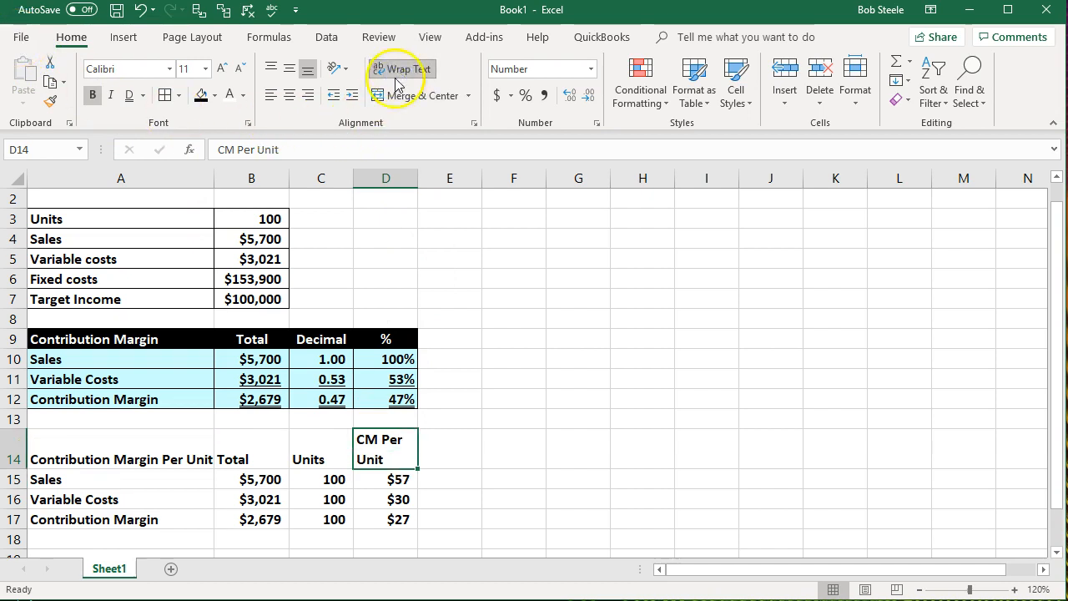
pyautogui.click(290, 96)
pyautogui.moveTo(662, 406); pyautogui.dragTo(646, 450)
pyautogui.click(702, 454)
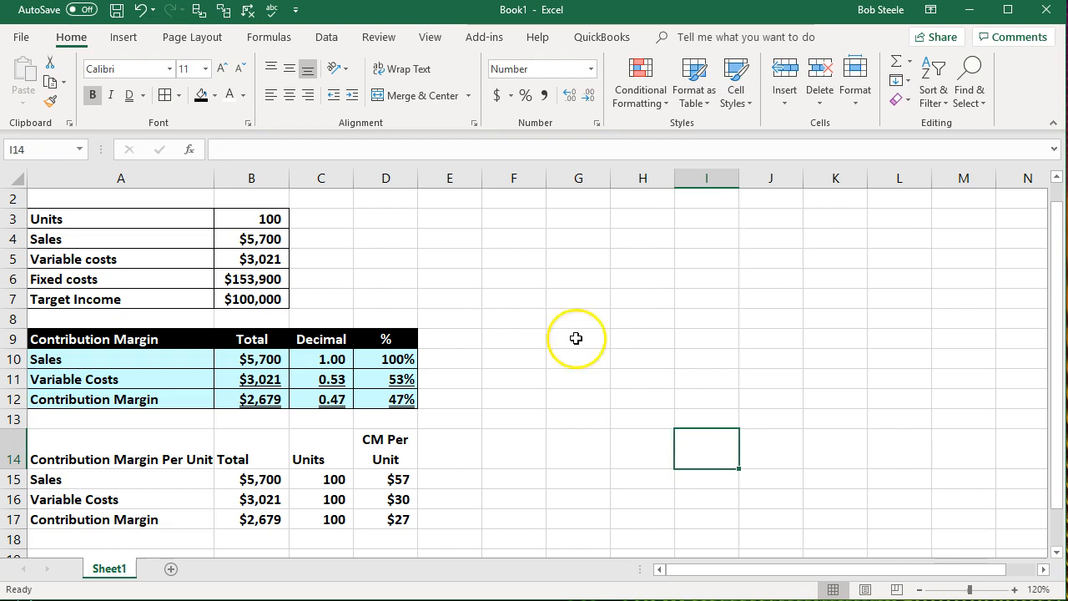
# - Undo the centering and text wrapping of the CM Per Unit heading
pyautogui.click(141, 11)
pyautogui.click(203, 454)
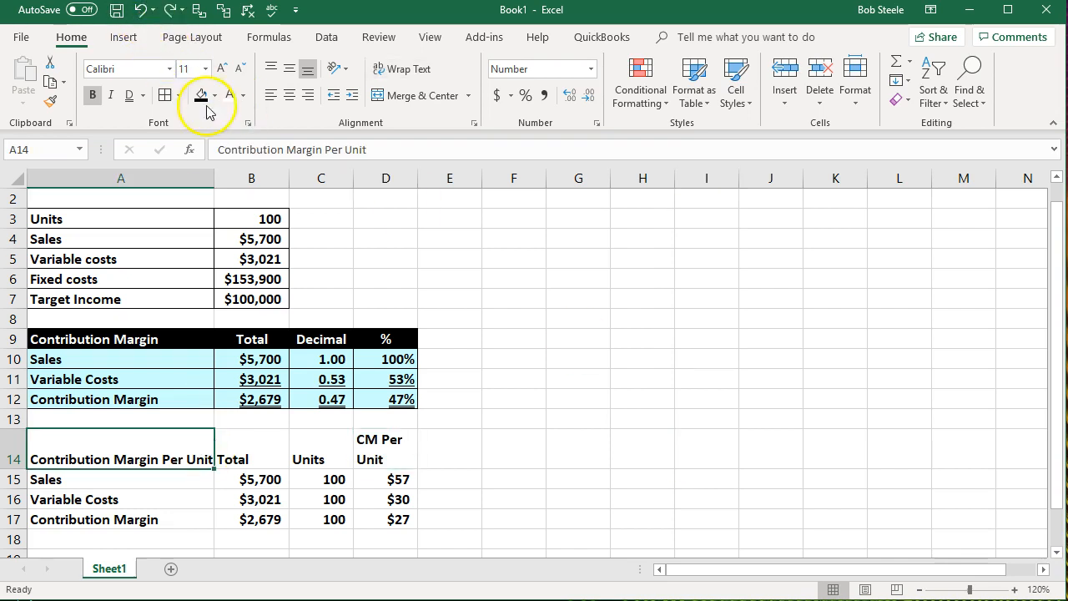
pyautogui.click(141, 11)
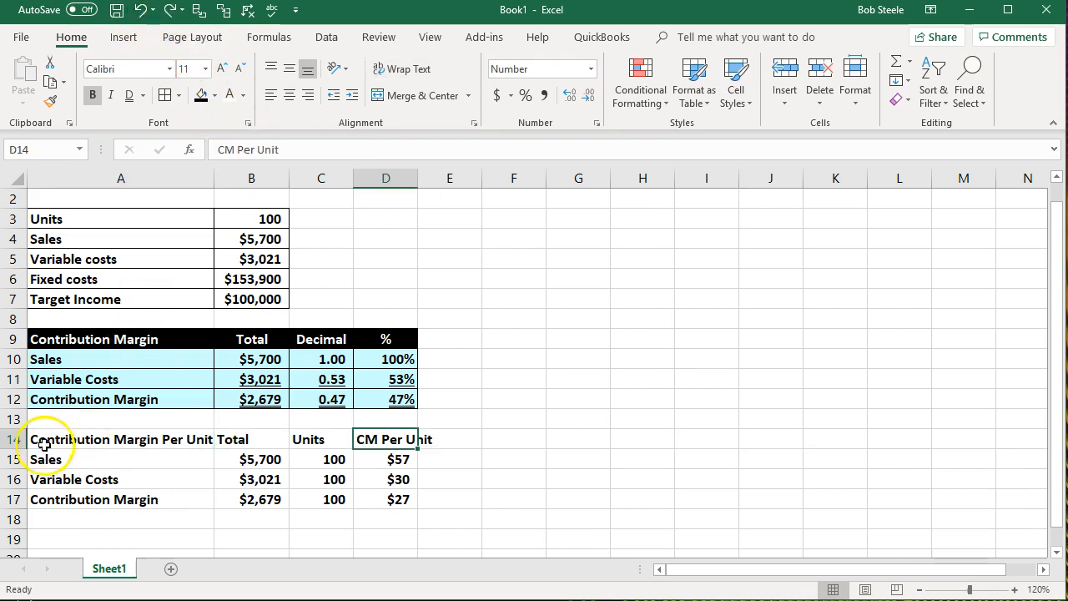
# - Insert a blank row above the Contribution Margin Per Unit heading row
pyautogui.click(17, 439)
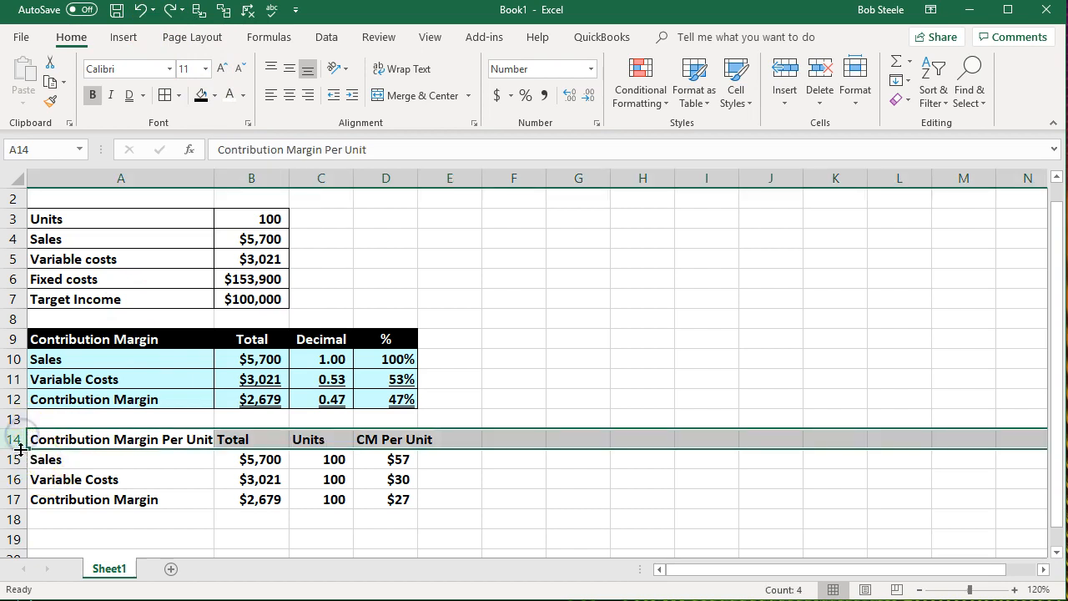
pyautogui.rightClick(87, 441)
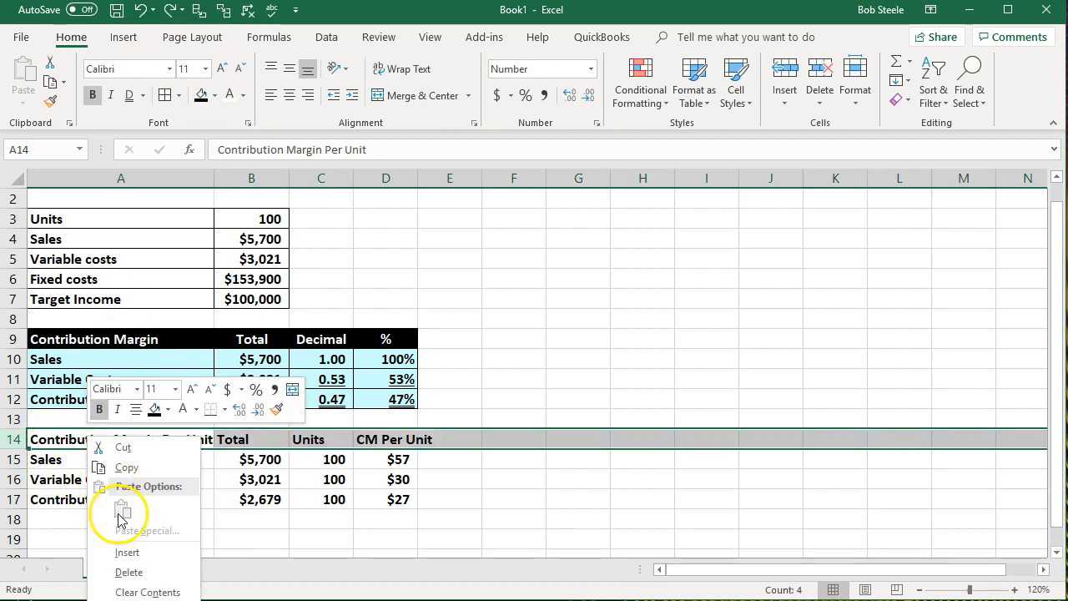
pyautogui.click(131, 552)
pyautogui.click(325, 538)
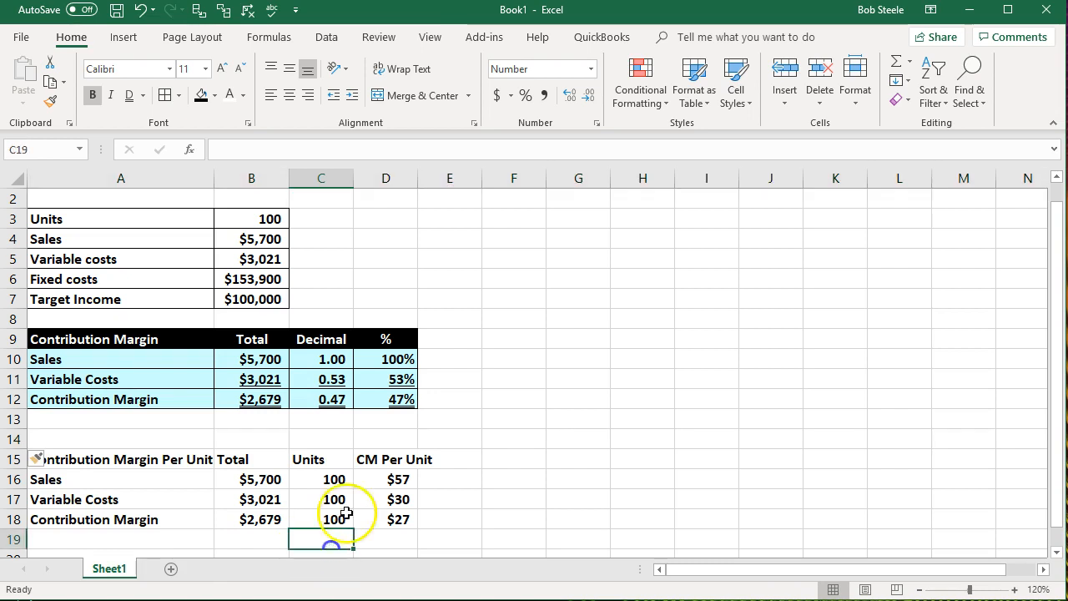
# - Split the CM Per Unit heading over two rows, with "CM Per" in D14 and "Unit" in D15
pyautogui.click(385, 446)
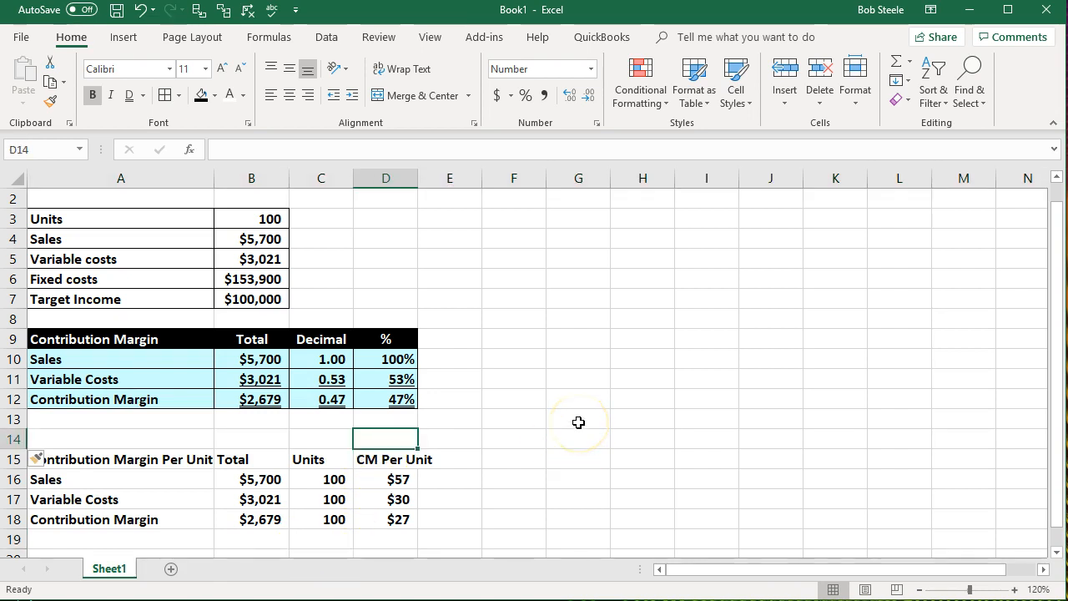
pyautogui.write('CM')
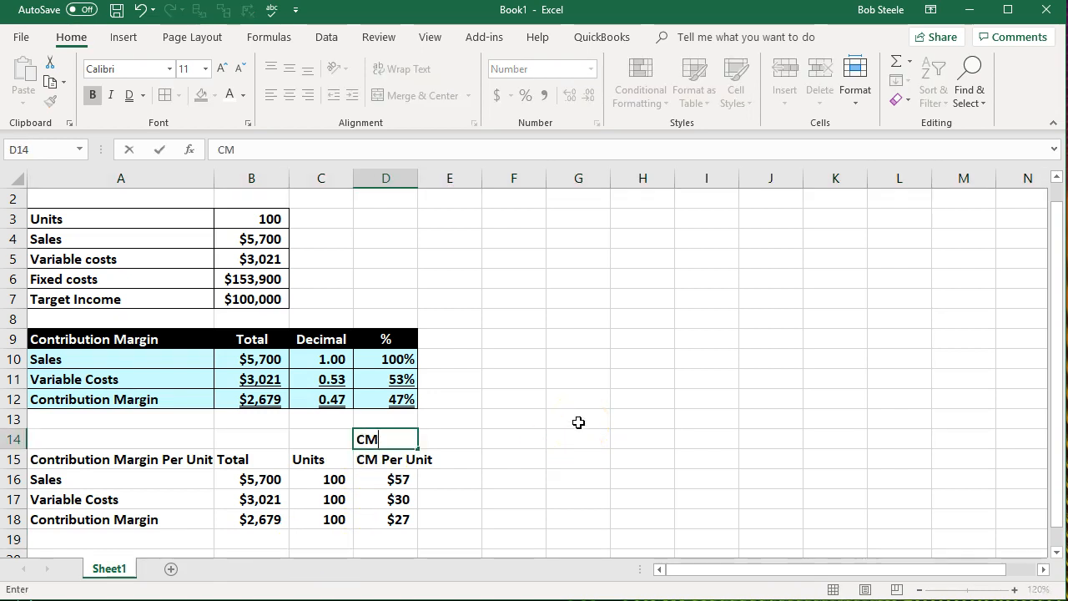
pyautogui.write(' Per')
pyautogui.press('Return')
pyautogui.write('U')
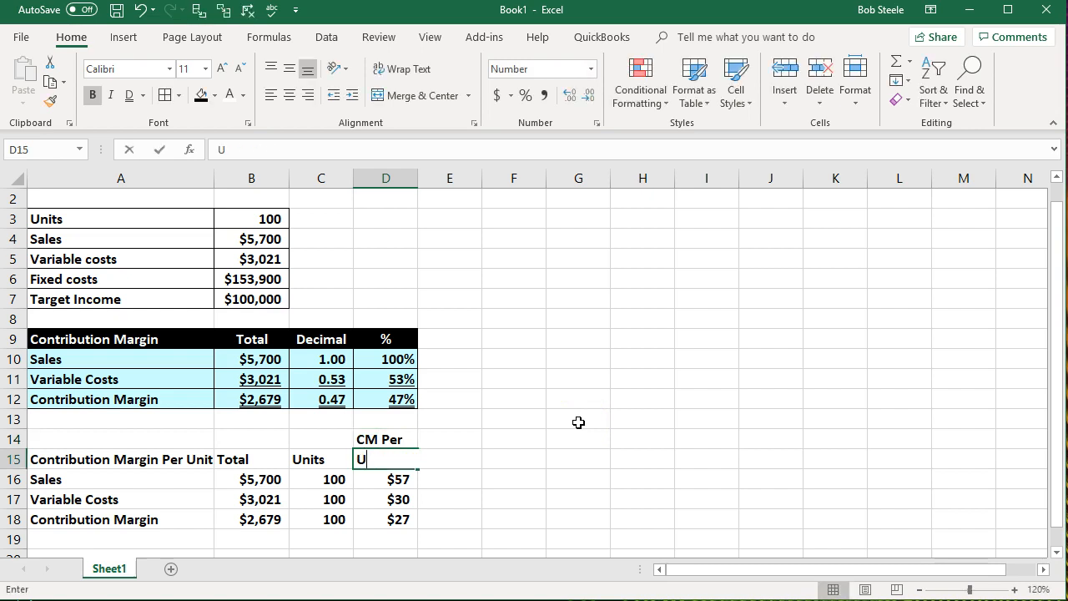
pyautogui.write('nit')
pyautogui.press('Return')
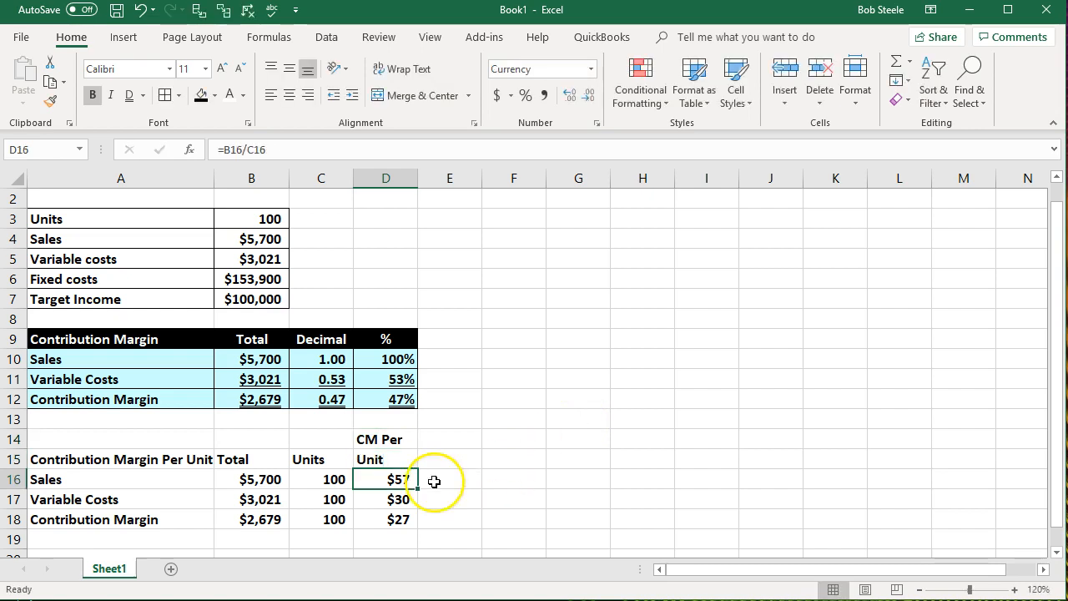
# - Center the column headings in B14:D15 horizontally
pyautogui.moveTo(250, 439); pyautogui.dragTo(367, 457)
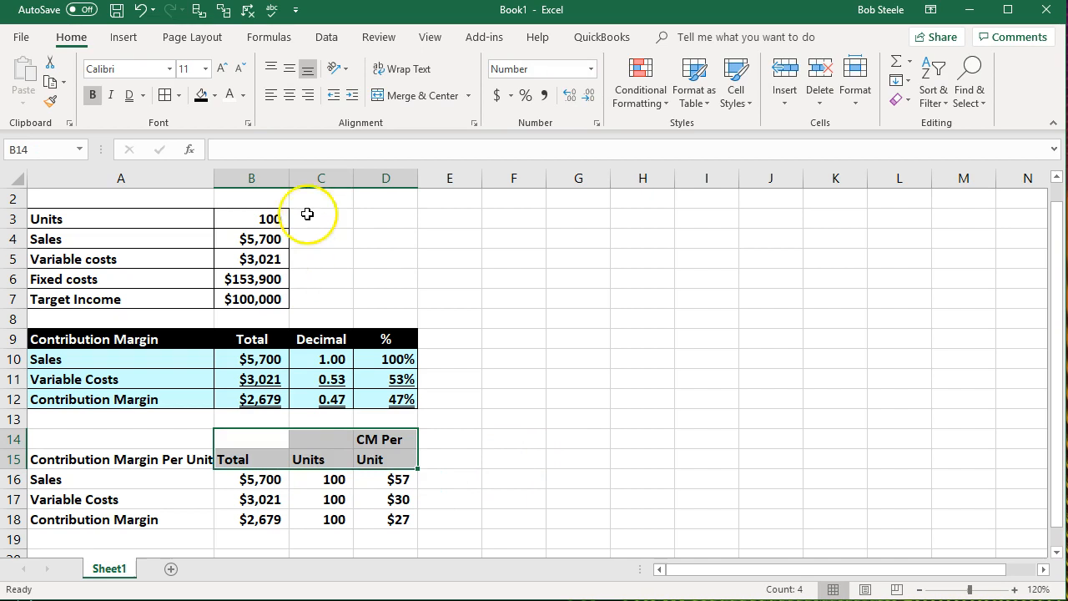
pyautogui.click(293, 100)
pyautogui.click(584, 338)
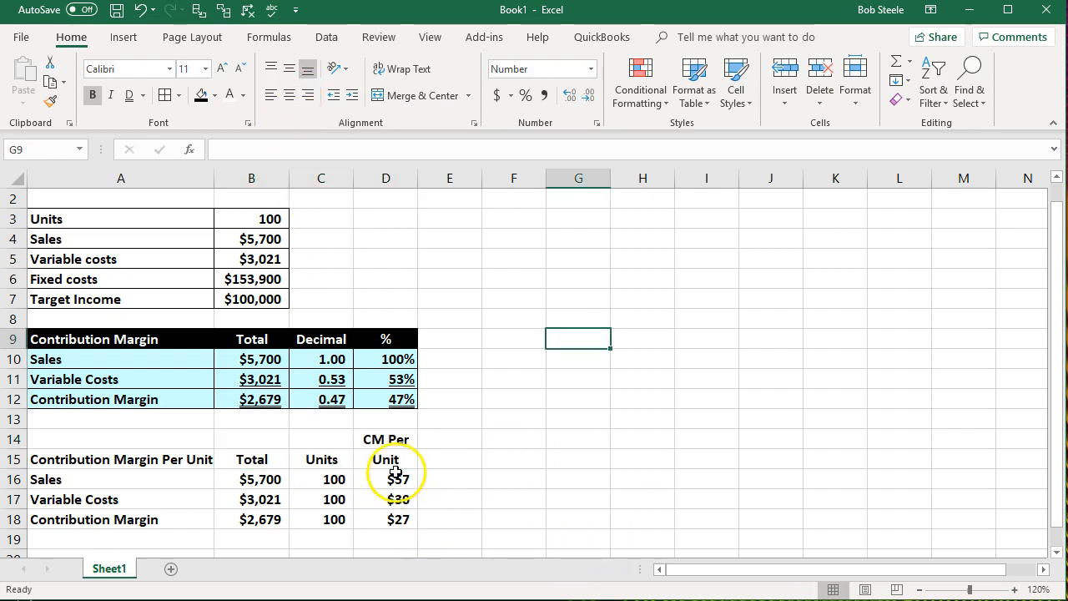
# - Format the per-unit table's heading rows A14:D15 with a black fill and white font
pyautogui.moveTo(389, 443); pyautogui.dragTo(386, 459)
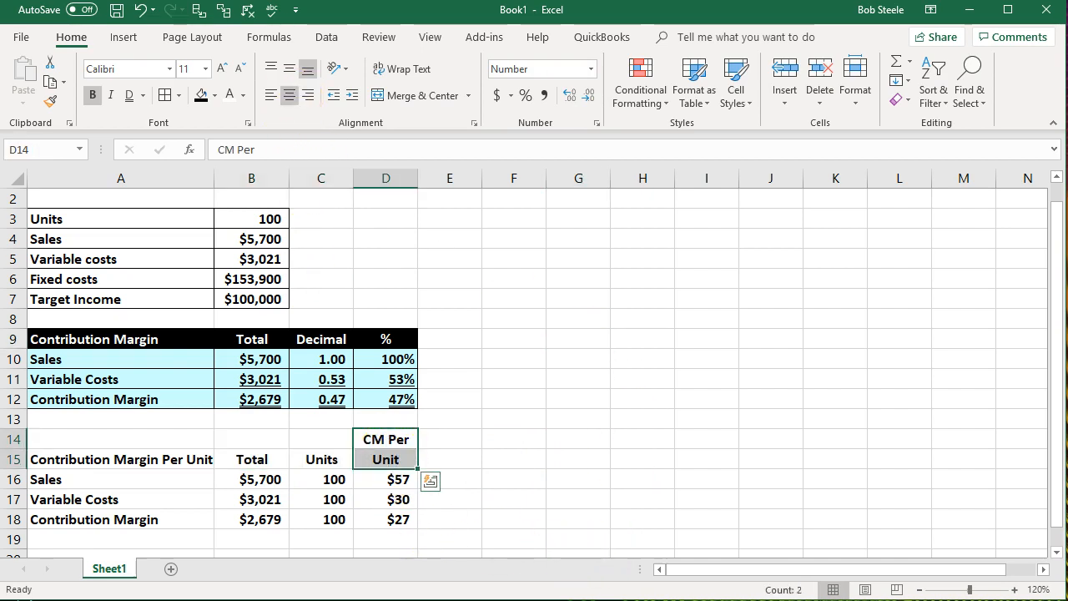
pyautogui.moveTo(150, 443); pyautogui.dragTo(372, 455)
pyautogui.click(200, 94)
pyautogui.click(229, 95)
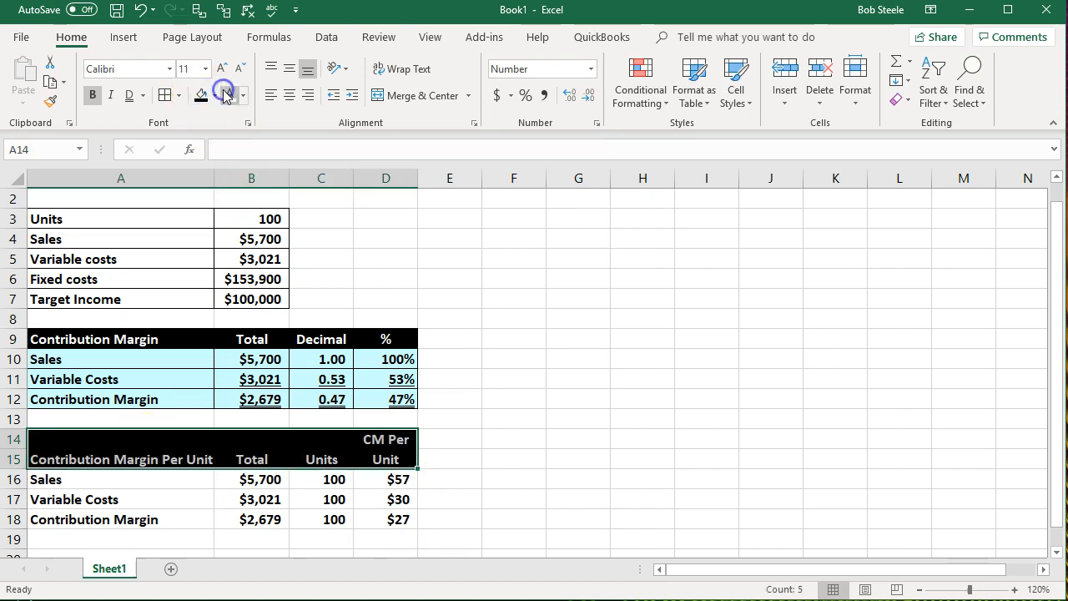
pyautogui.click(541, 386)
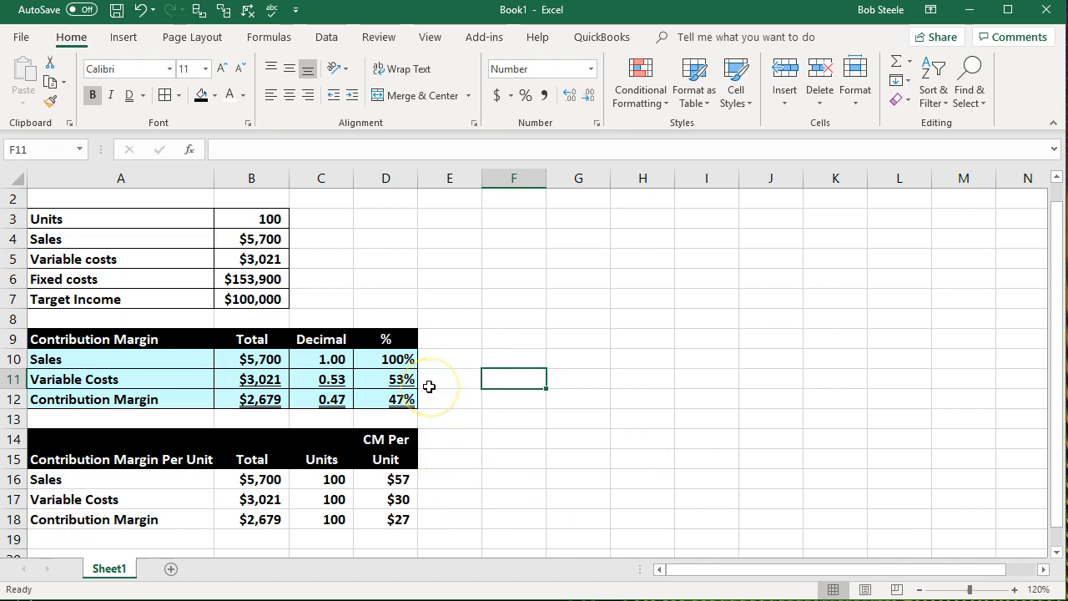
pyautogui.moveTo(398, 480); pyautogui.dragTo(399, 517)
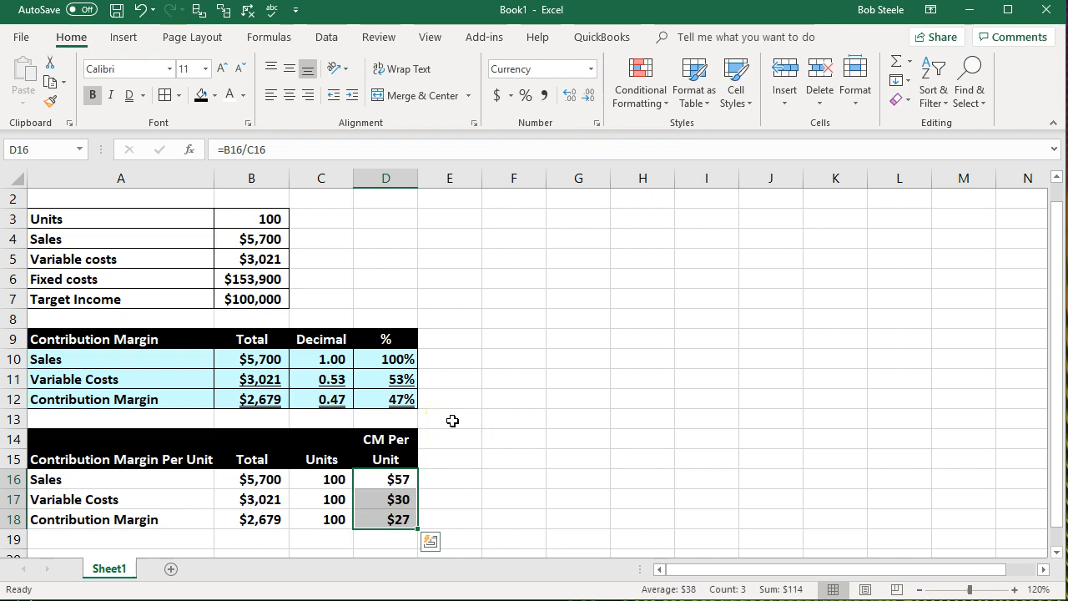
pyautogui.click(408, 402)
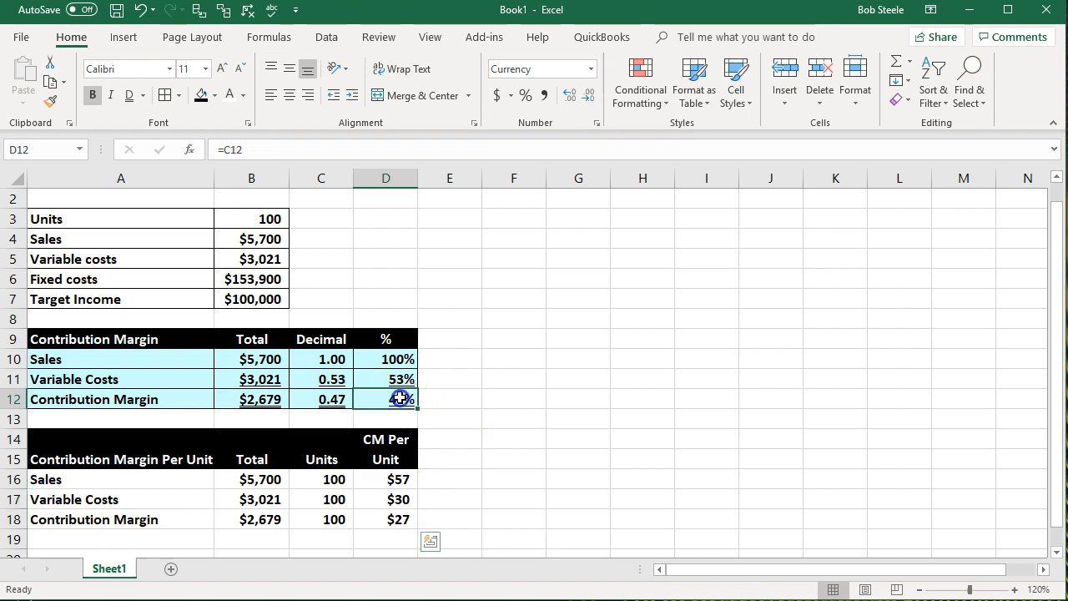
pyautogui.moveTo(257, 359); pyautogui.dragTo(253, 400)
# - Show the per-unit amounts in D16:D18 with two decimal places
pyautogui.moveTo(400, 480); pyautogui.dragTo(397, 517)
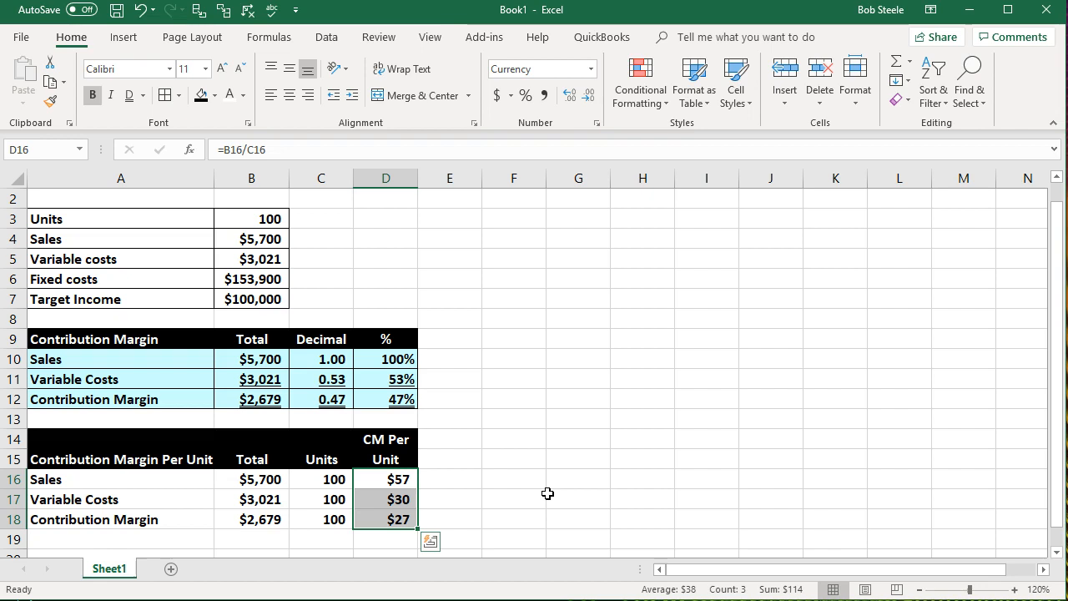
pyautogui.click(569, 98)
pyautogui.click(569, 98)
pyautogui.click(570, 417)
pyautogui.click(452, 519)
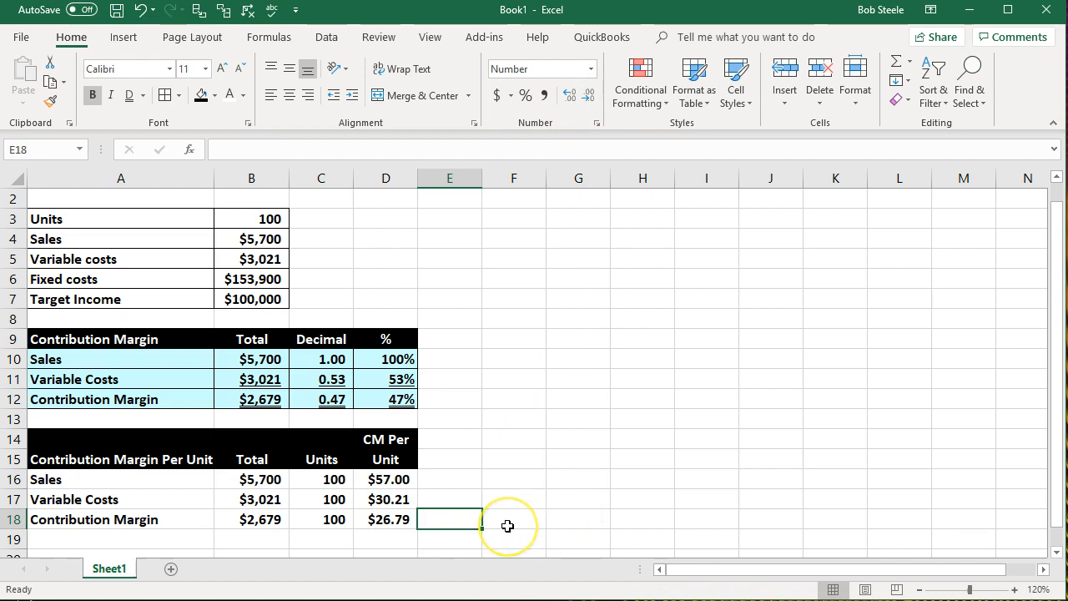
# - Switch to Calculator, divide 26.79 by 57 to check the contribution margin ratio, and return to Excel
pyautogui.hotkey('alt', 'Tab')
pyautogui.moveTo(1067, 114); pyautogui.dragTo(760, 118)
pyautogui.click(751, 345)
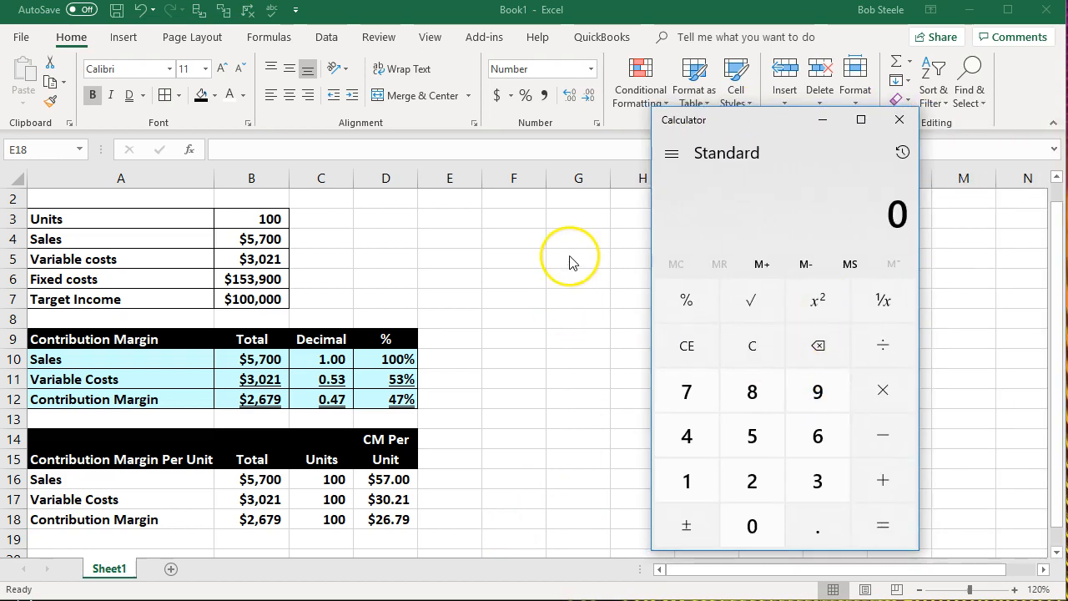
pyautogui.write('26.79')
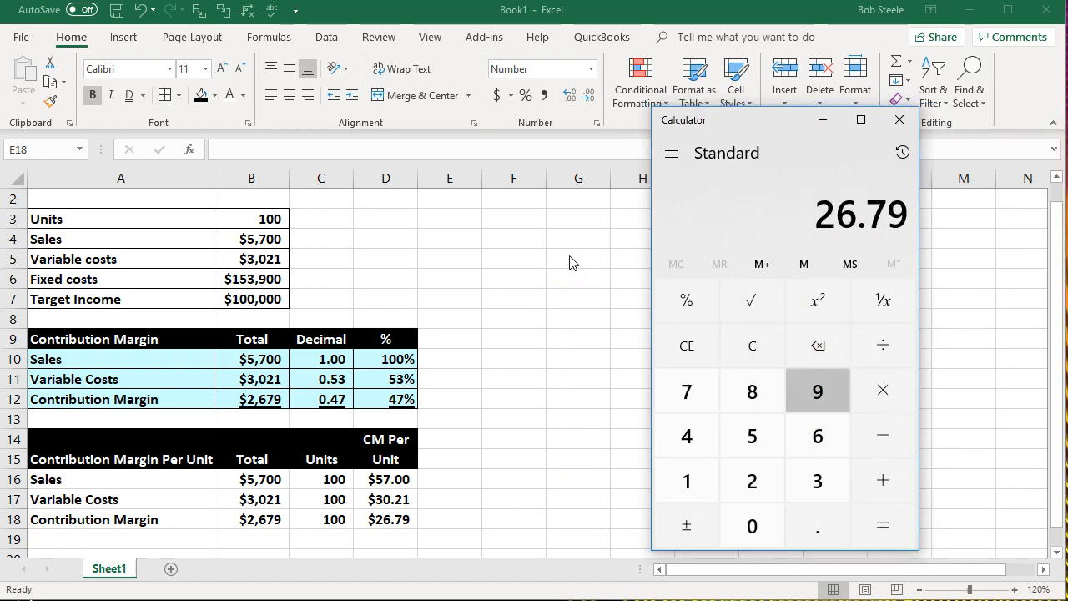
pyautogui.press('/')
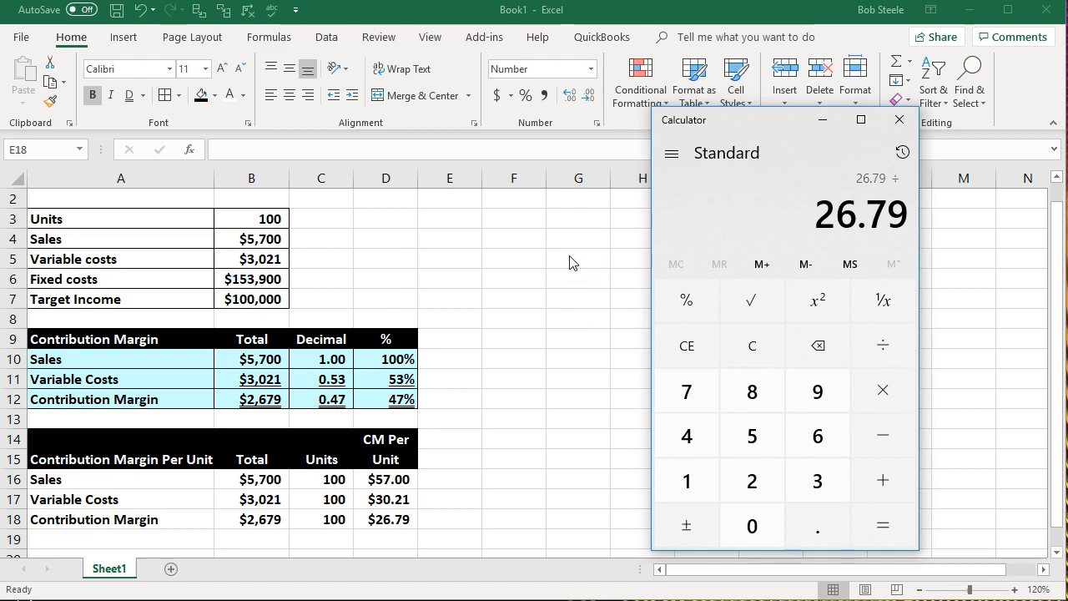
pyautogui.write('57')
pyautogui.press('Return')
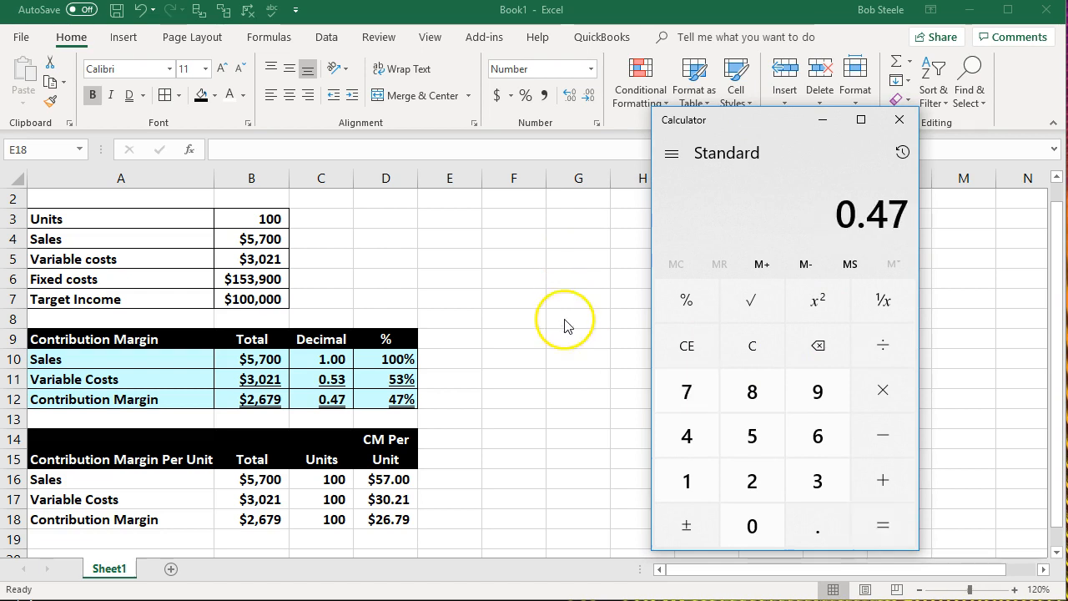
pyautogui.hotkey('alt', 'Tab')
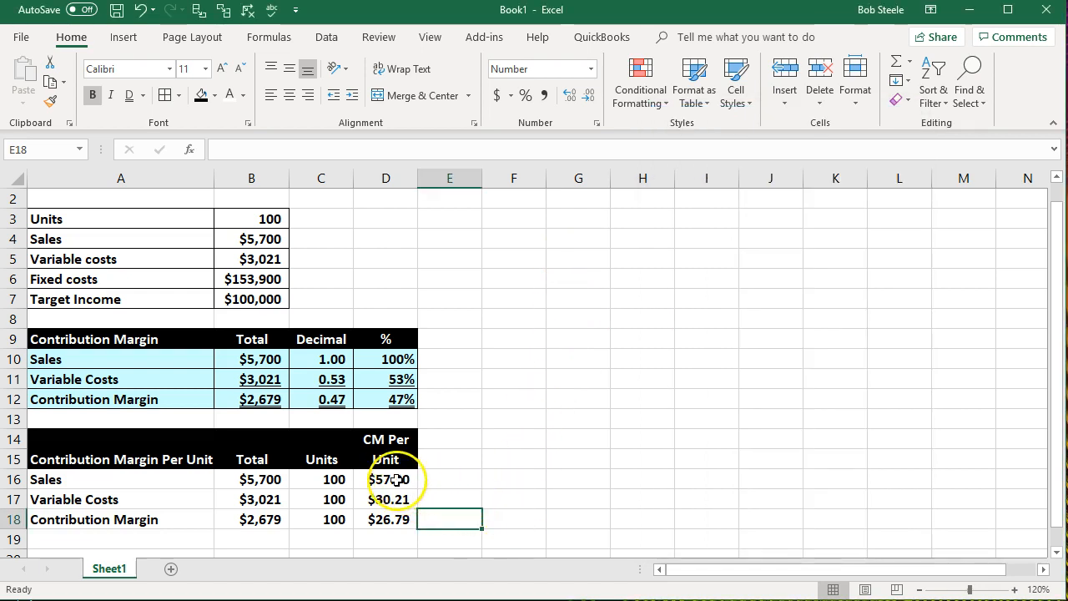
# - Remove the decimal places from the per-unit amounts in D16:D18
pyautogui.moveTo(389, 477); pyautogui.dragTo(397, 510)
pyautogui.click(591, 96)
pyautogui.click(591, 96)
pyautogui.click(542, 460)
# - Calculate the contribution margin ratio in E18 with =D18/D16 and show it with two decimal places
pyautogui.click(443, 512)
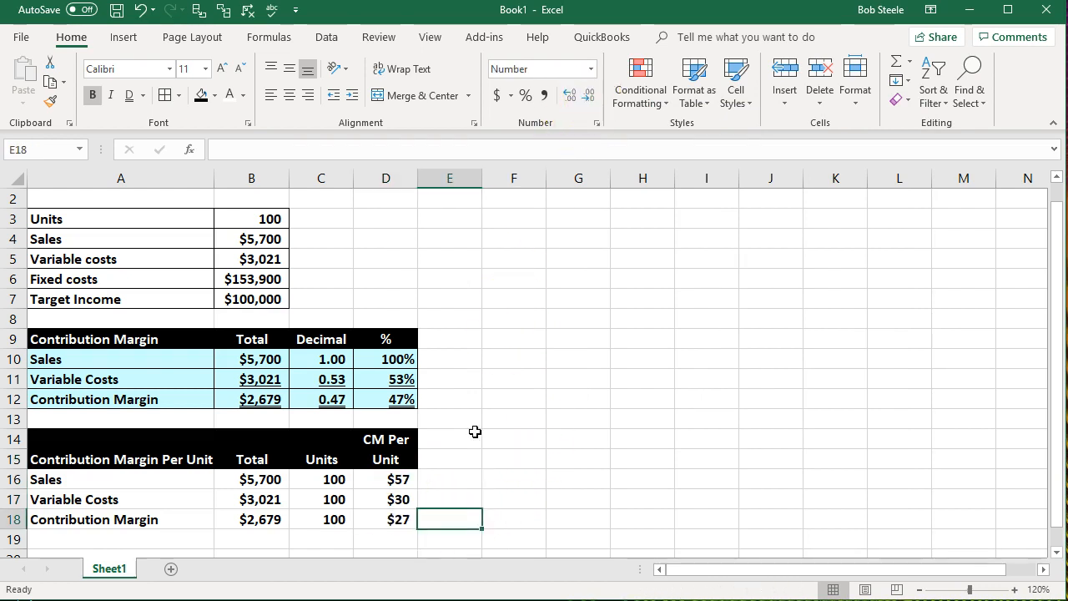
pyautogui.write('=')
pyautogui.press('Left')
pyautogui.write('/')
pyautogui.click(399, 475)
pyautogui.press('Return')
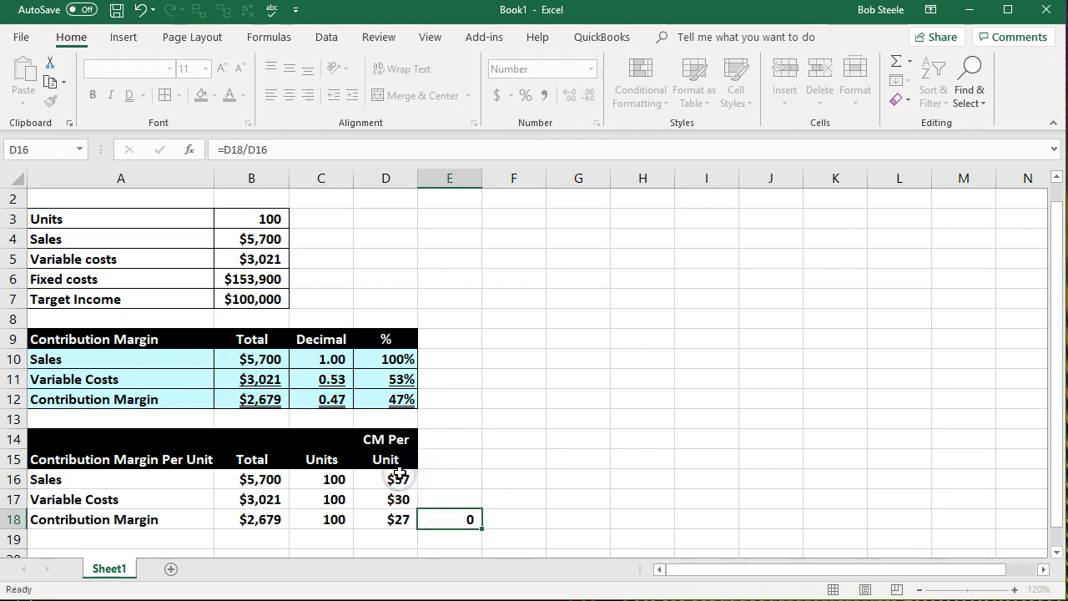
pyautogui.click(448, 517)
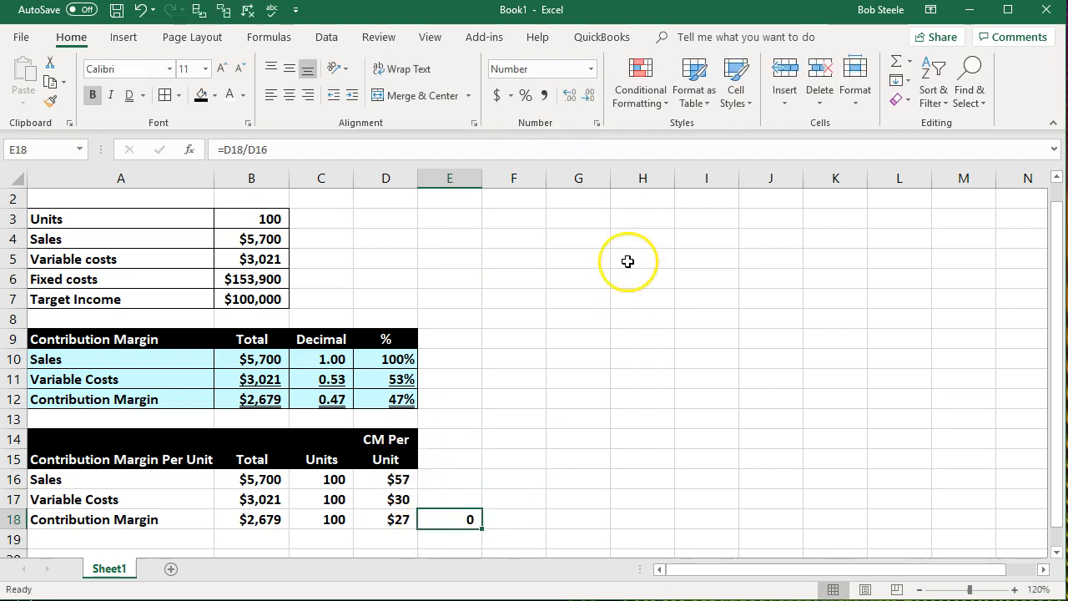
pyautogui.click(568, 96)
pyautogui.click(568, 97)
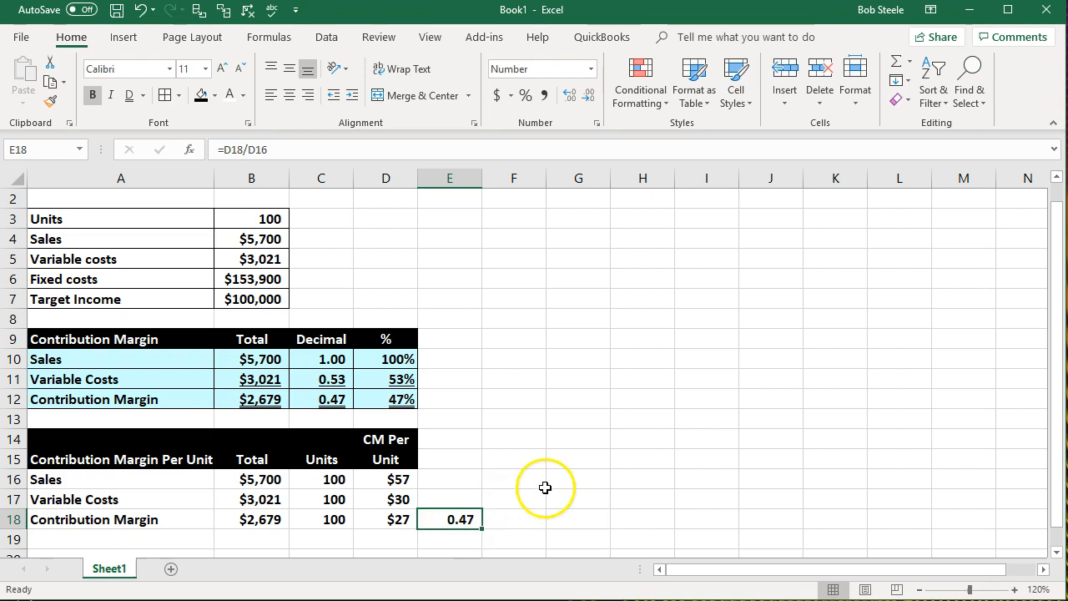
# - Show the contribution margin per unit in D18 with two decimal places and return it to whole dollars
pyautogui.click(407, 517)
pyautogui.click(570, 94)
pyautogui.click(570, 95)
pyautogui.click(589, 94)
pyautogui.click(588, 94)
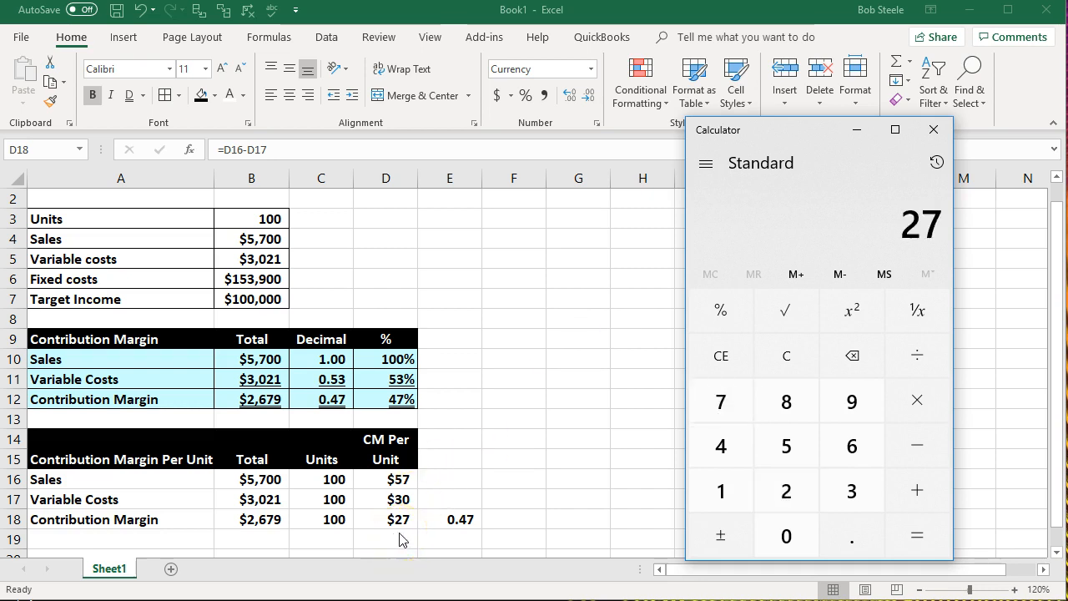
# - Divide 27 by 57 in Calculator to check the ratio from rounded amounts, and close Calculator
pyautogui.write('/57')
pyautogui.press('Return')
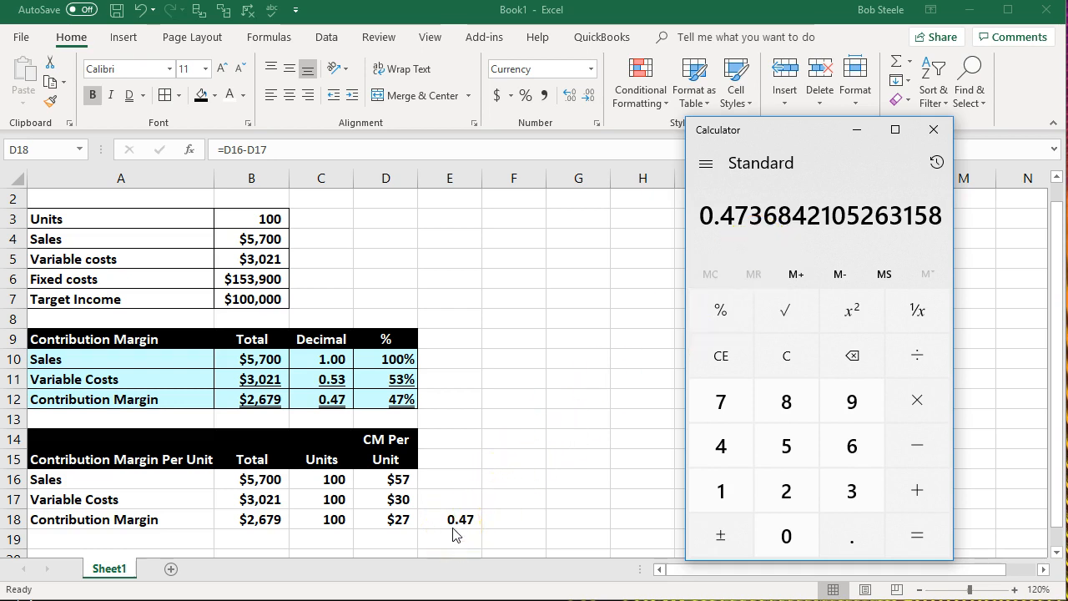
pyautogui.click(934, 130)
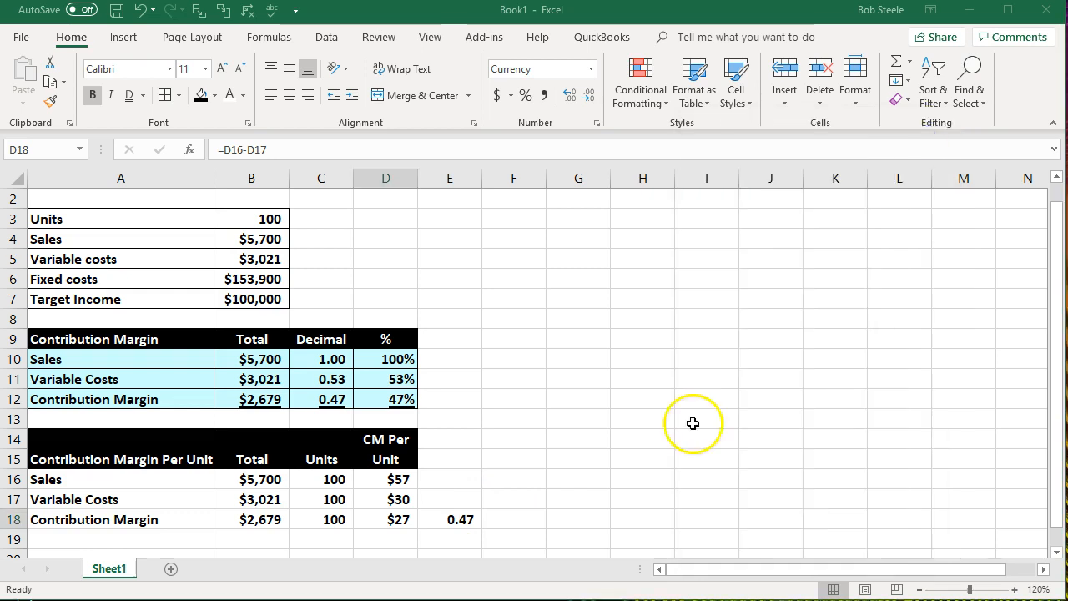
# - Show the ratio in E18 with four decimal places and the contribution margin per unit in D18 with two
pyautogui.click(642, 478)
pyautogui.click(459, 518)
pyautogui.click(566, 97)
pyautogui.click(567, 98)
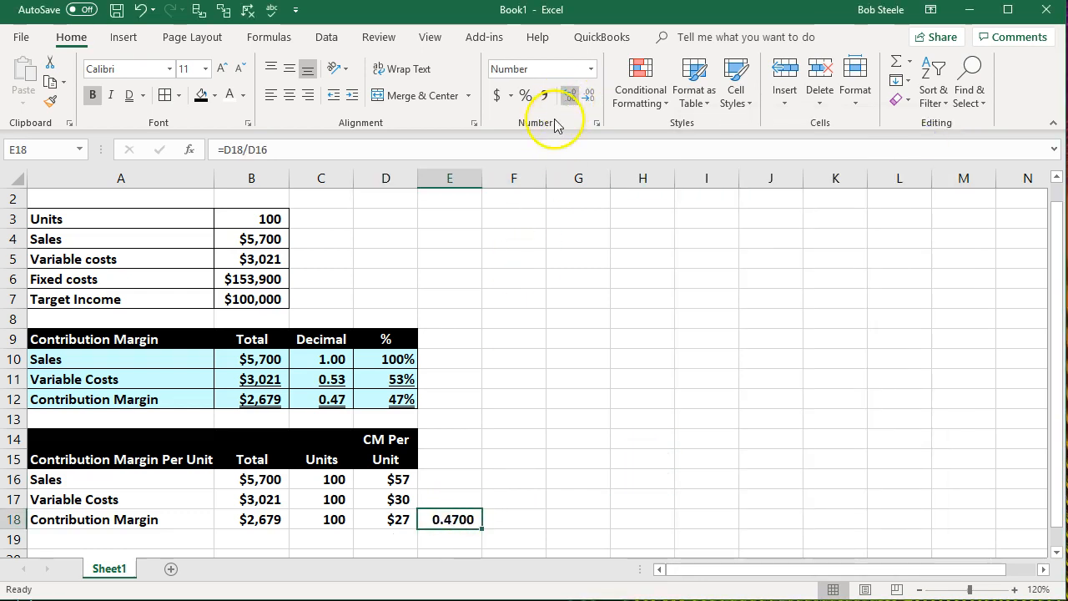
pyautogui.click(390, 518)
pyautogui.click(566, 97)
pyautogui.click(566, 98)
# - Switch to Calculator, divide the unrounded 26.79 by 57, and close Calculator
pyautogui.hotkey('alt', 'Tab')
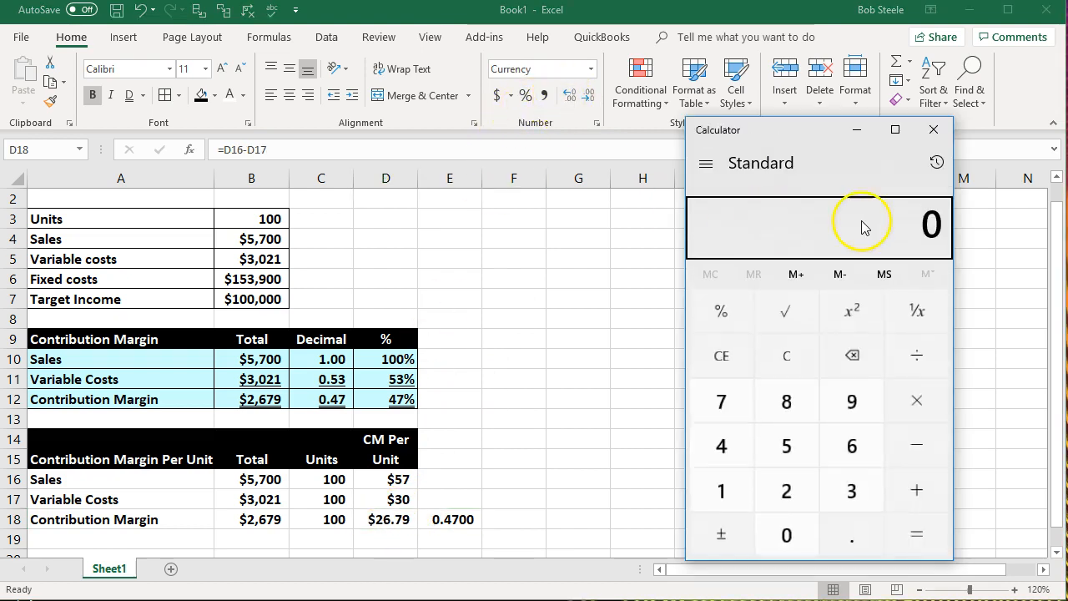
pyautogui.click(778, 369)
pyautogui.write('26.79')
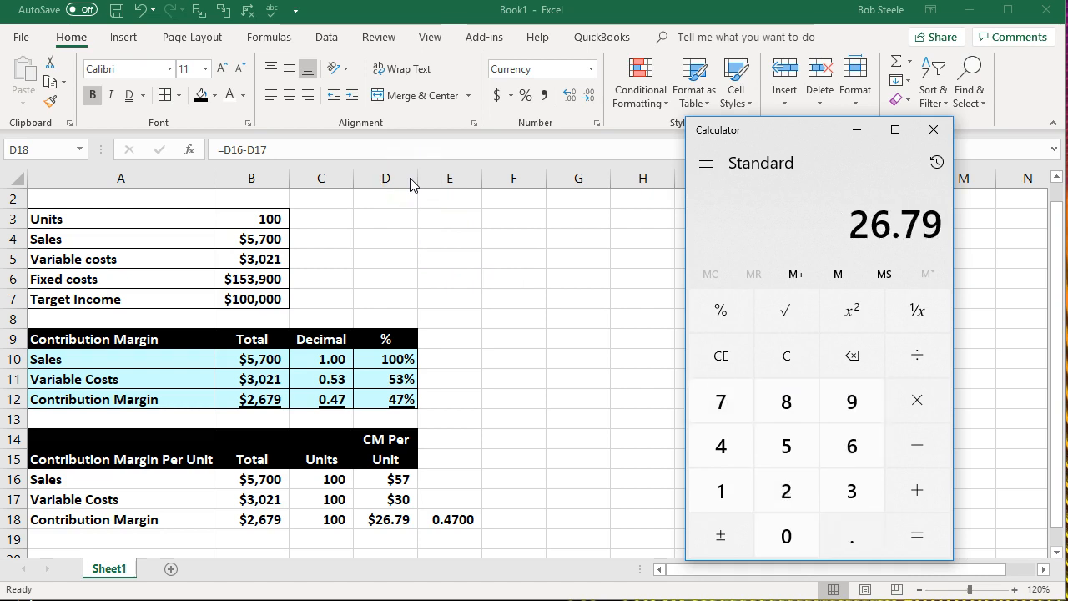
pyautogui.write('57')
pyautogui.press('Return')
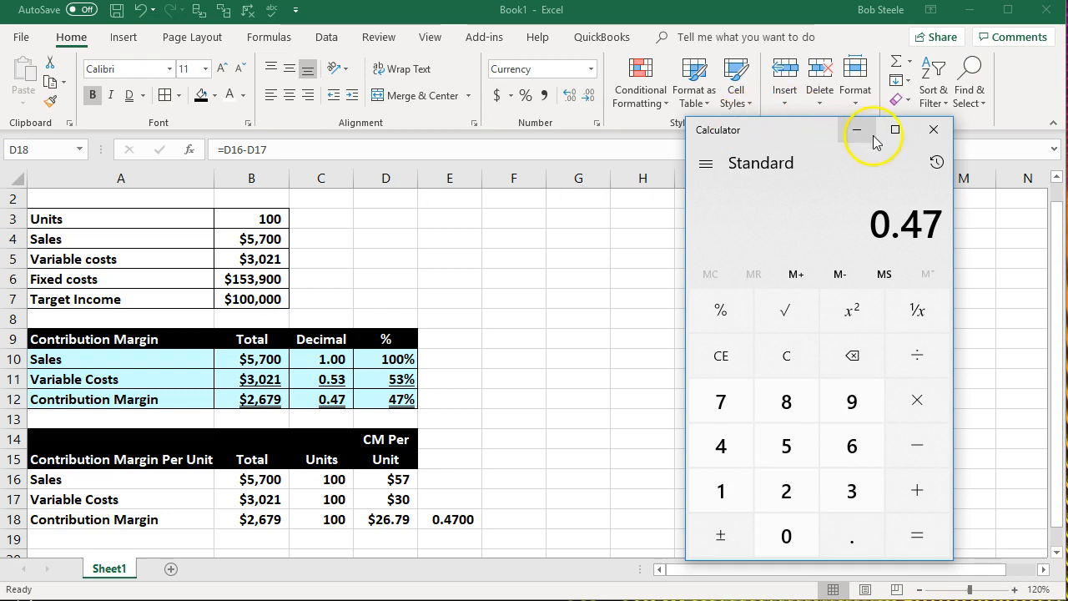
pyautogui.click(943, 133)
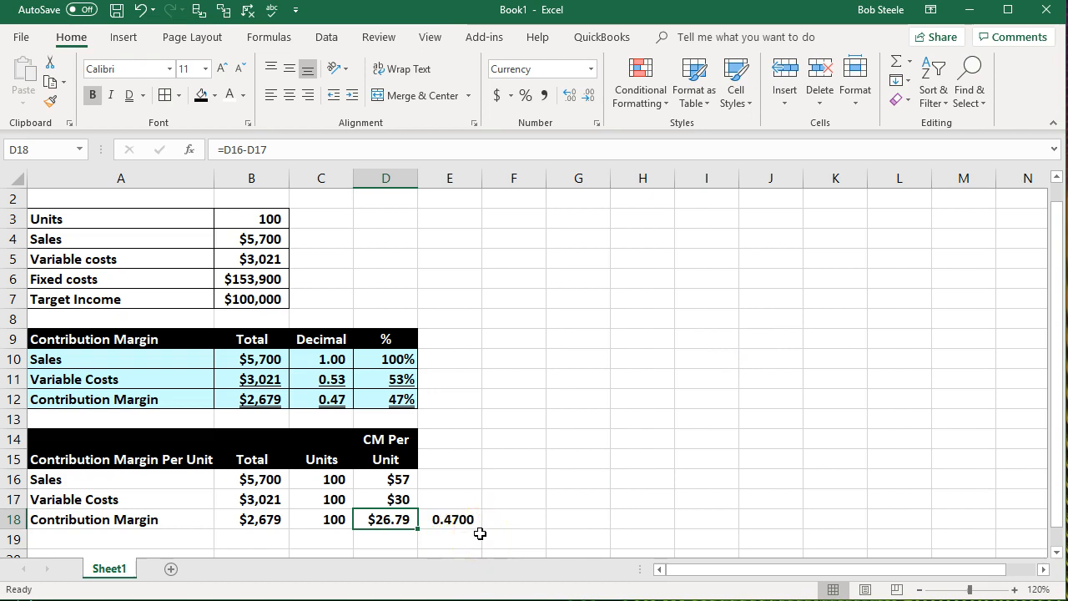
# - Return D18 to whole dollars and show the ratio in E18 with two decimal places
pyautogui.click(569, 98)
pyautogui.click(568, 98)
pyautogui.click(450, 519)
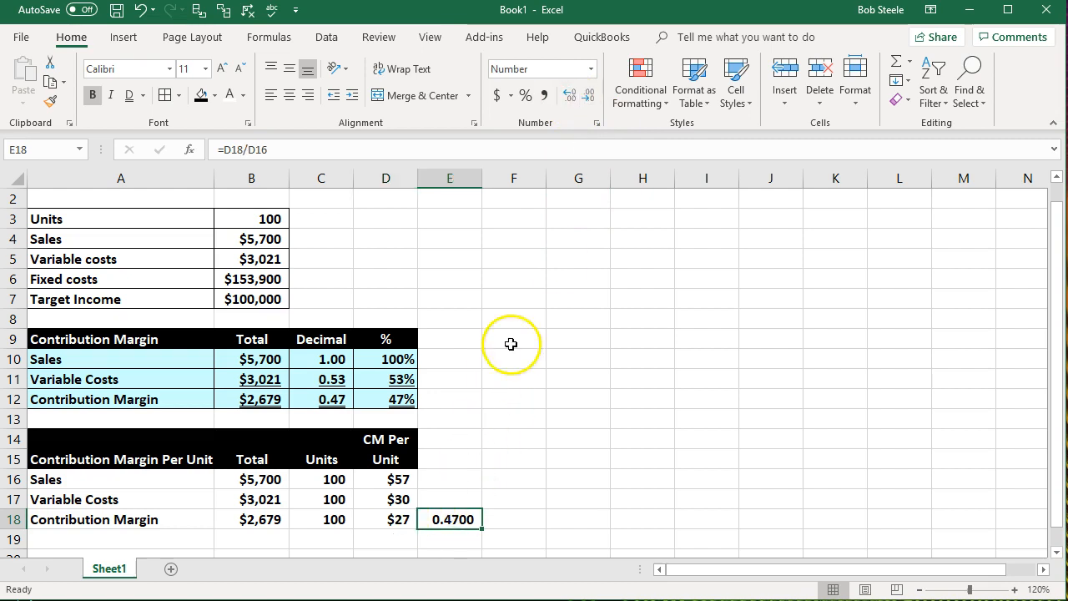
pyautogui.click(592, 97)
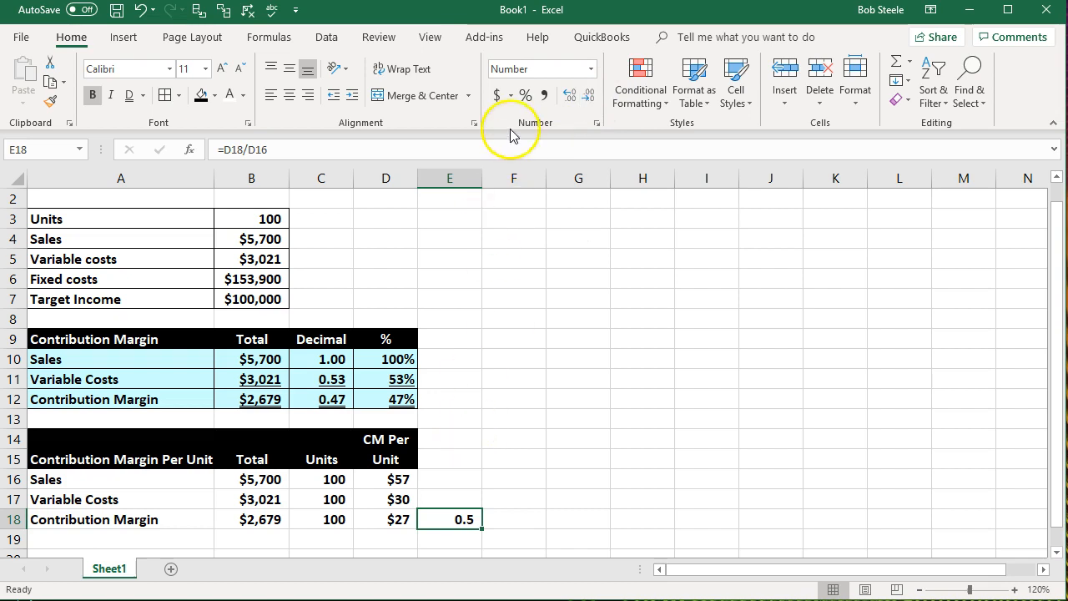
pyautogui.click(570, 95)
# - Calculate the variable cost ratio in E17 with =D17/D16 and show it with two decimal places
pyautogui.press('Up')
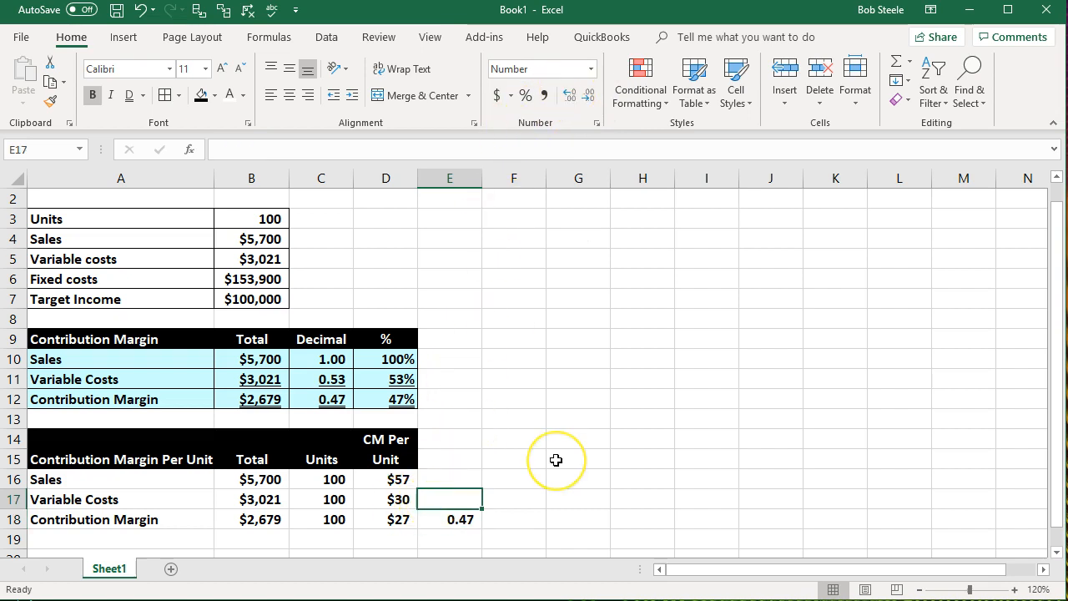
pyautogui.write('=')
pyautogui.press('Left')
pyautogui.write('/')
pyautogui.click(394, 479)
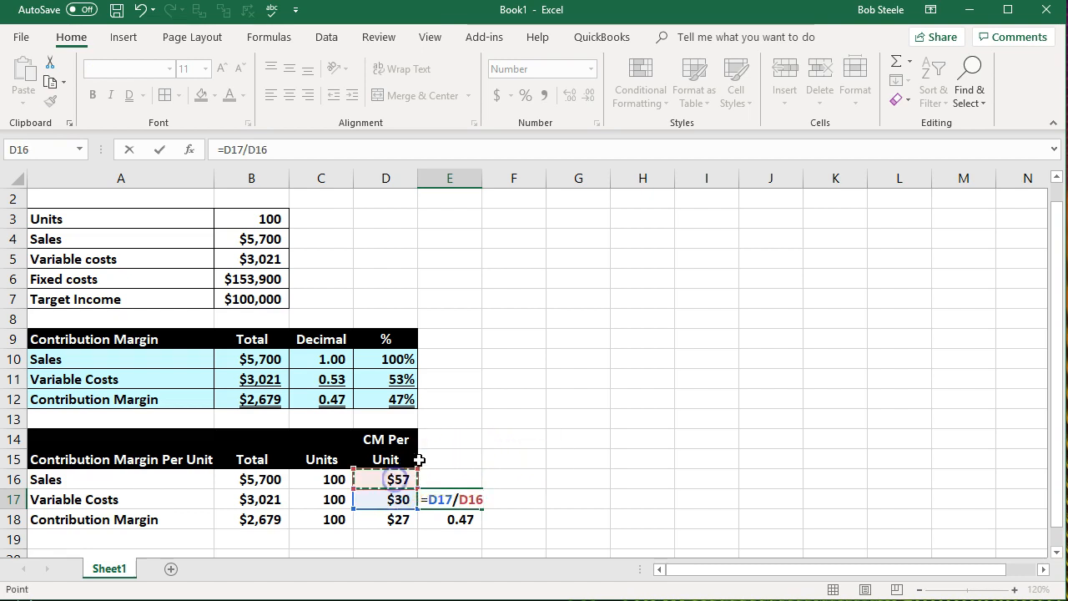
pyautogui.press('Return')
pyautogui.click(424, 499)
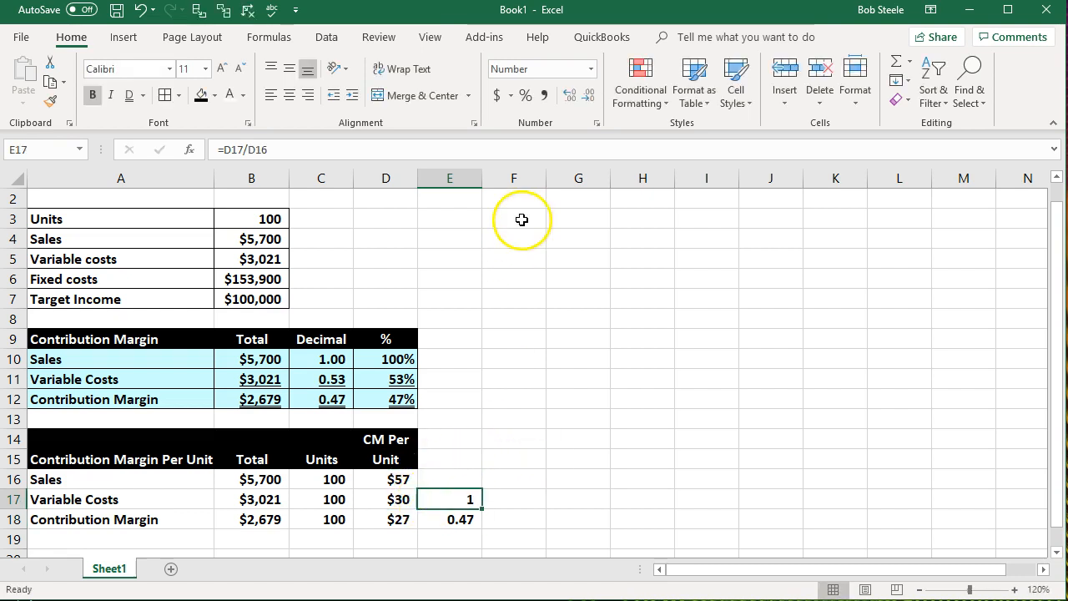
pyautogui.click(591, 100)
pyautogui.click(570, 99)
pyautogui.moveTo(454, 499); pyautogui.dragTo(450, 519)
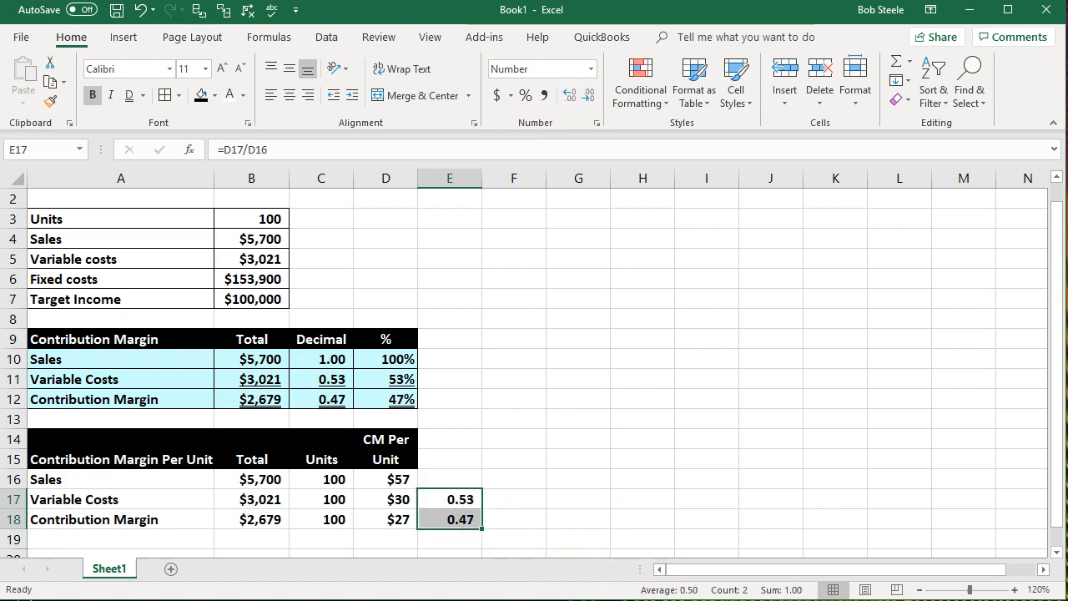
# - Calculate the sales ratio in E16 with =D16/D16 and show it with two decimal places
pyautogui.click(444, 479)
pyautogui.write('=')
pyautogui.press('Left')
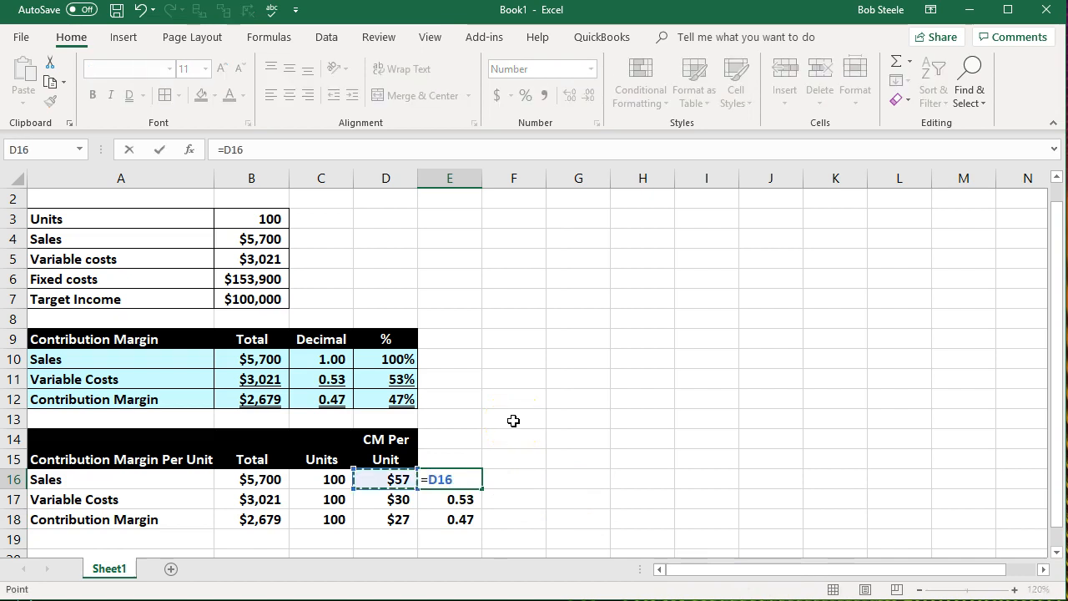
pyautogui.click(396, 479)
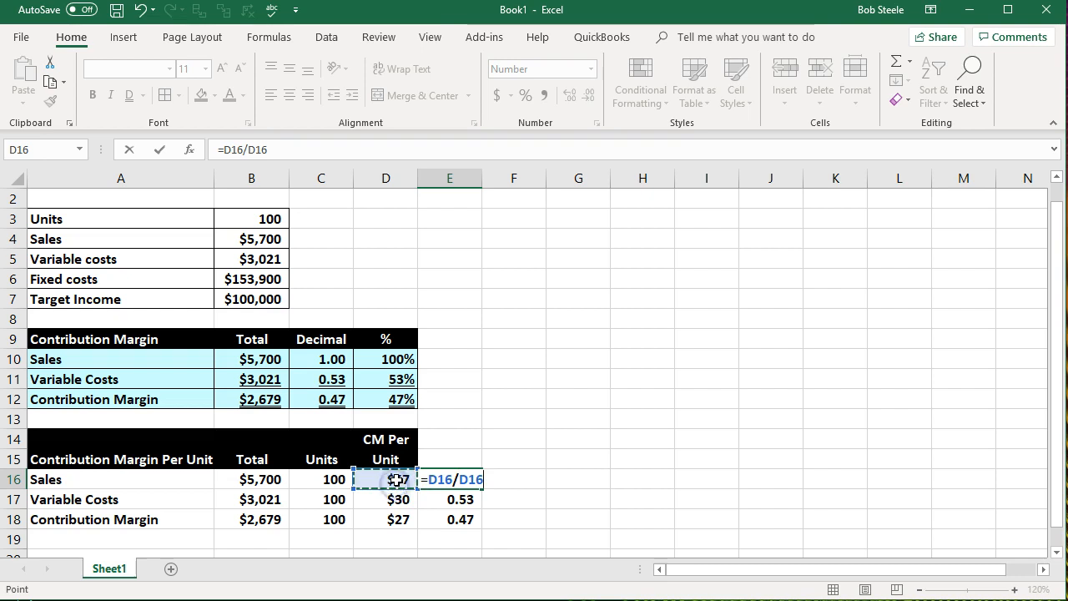
pyautogui.press('Return')
pyautogui.click(451, 479)
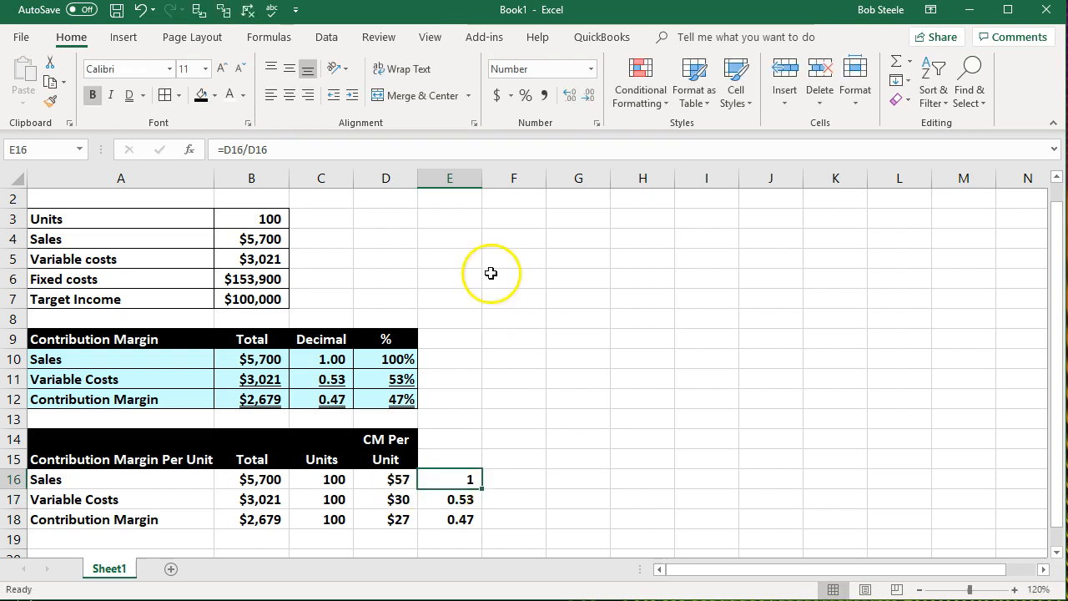
pyautogui.click(565, 96)
pyautogui.click(565, 95)
pyautogui.click(538, 479)
pyautogui.moveTo(399, 339); pyautogui.dragTo(389, 397)
# - Link F16 to the sales ratio with =E16 and fill the formula down through F18
pyautogui.click(521, 475)
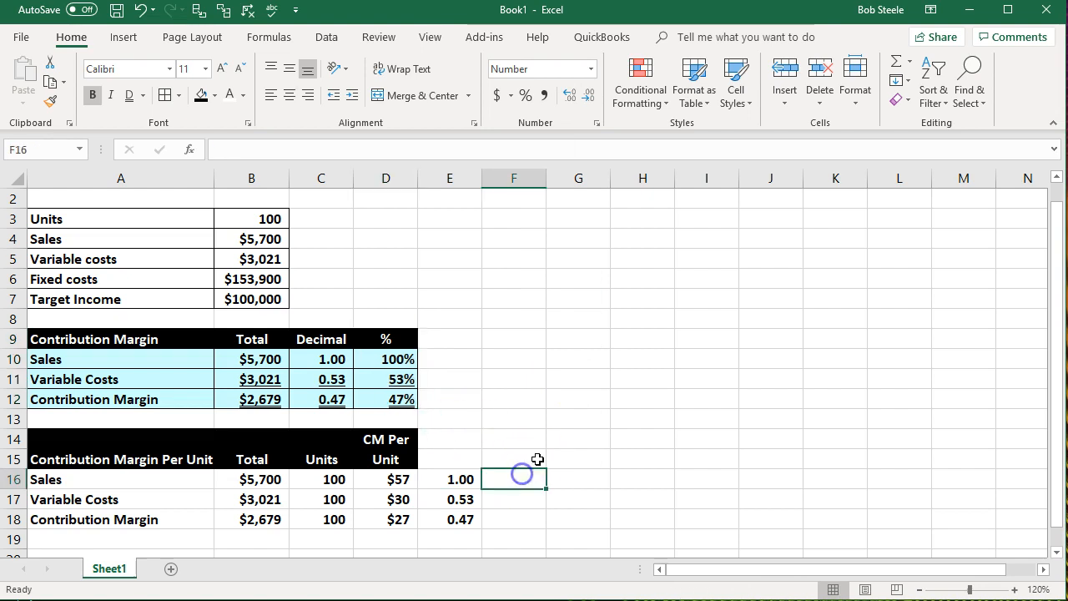
pyautogui.write('=')
pyautogui.press('Left')
pyautogui.press('Return')
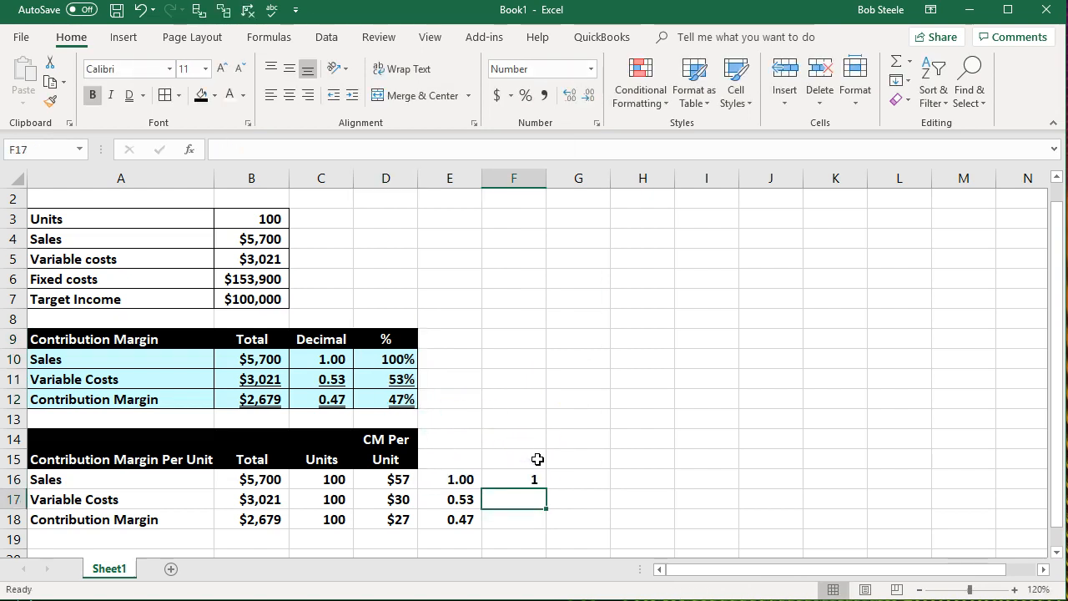
pyautogui.click(529, 481)
pyautogui.moveTo(546, 491); pyautogui.dragTo(549, 529)
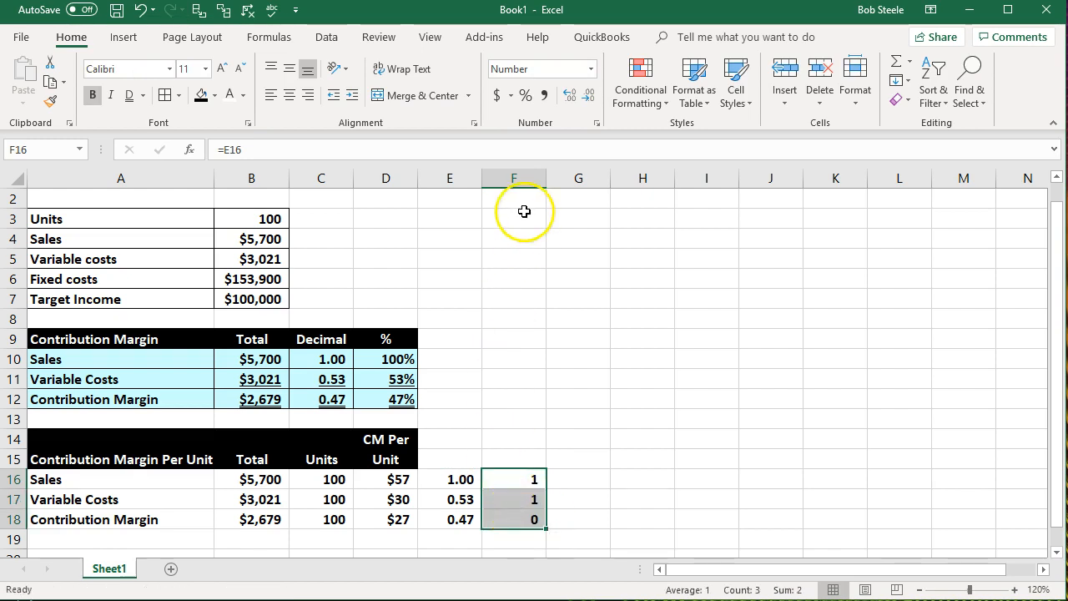
# - Format the linked ratios in F16:F18 as whole percentages
pyautogui.click(568, 98)
pyautogui.click(567, 98)
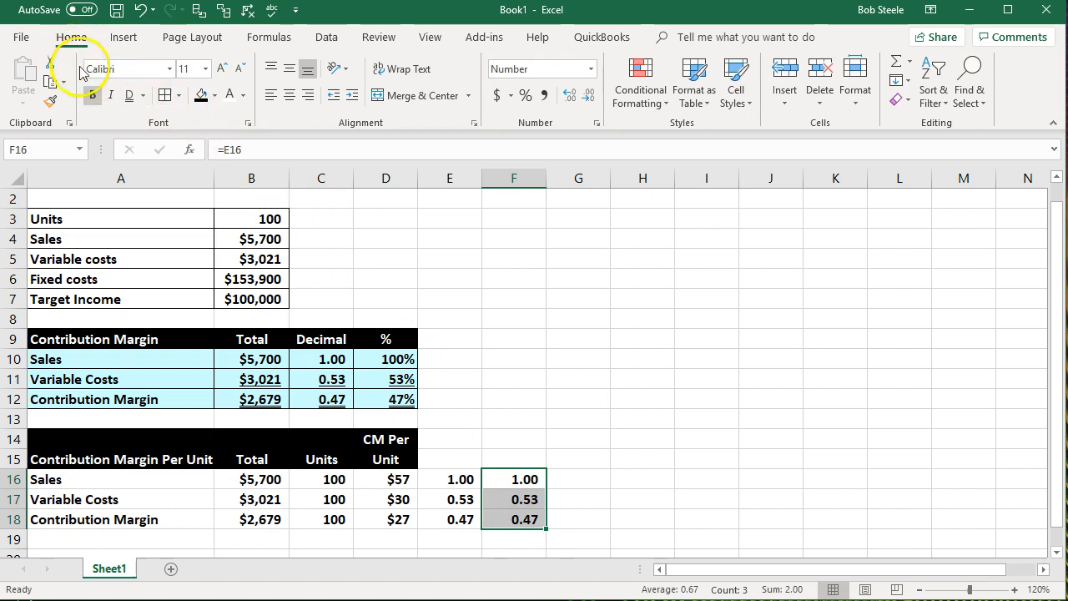
pyautogui.click(526, 96)
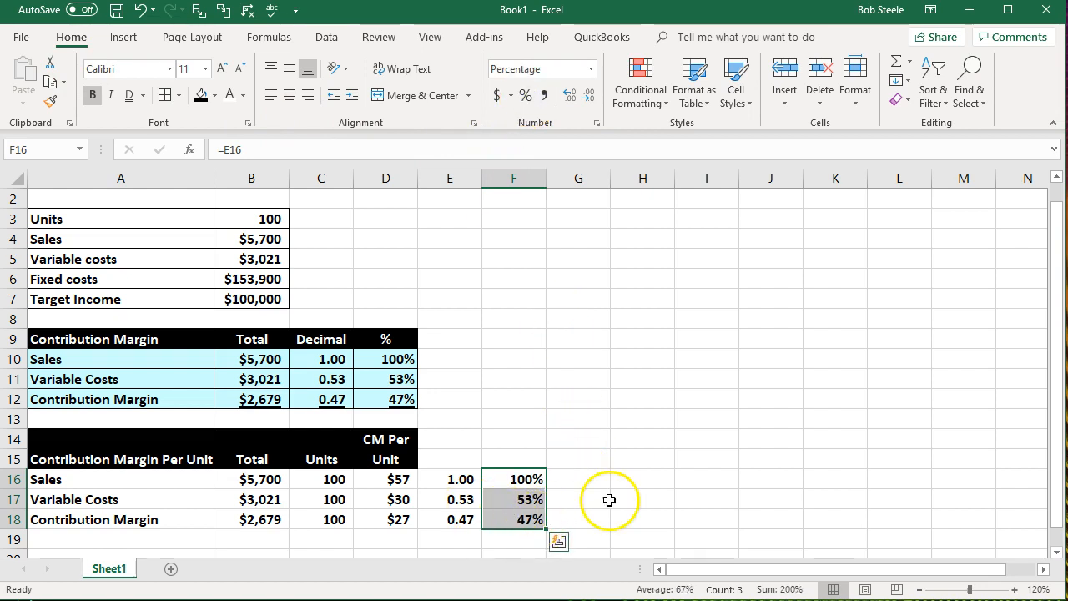
pyautogui.click(607, 500)
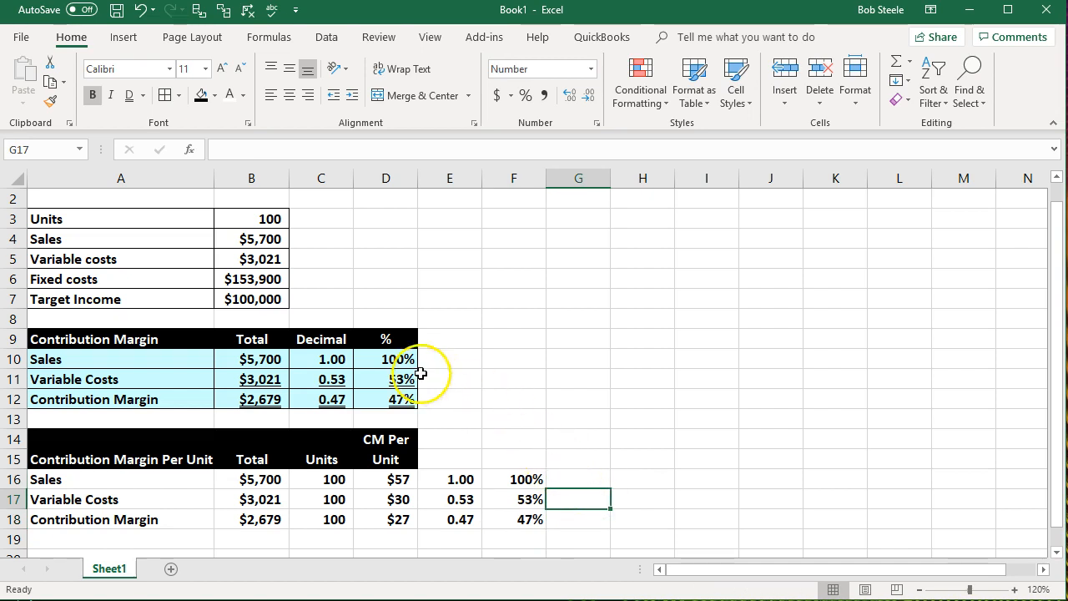
# - Copy the Decimal and % headers from C9:D9 to E15:F15 and fill E14:F14 black
pyautogui.moveTo(349, 336); pyautogui.dragTo(360, 337)
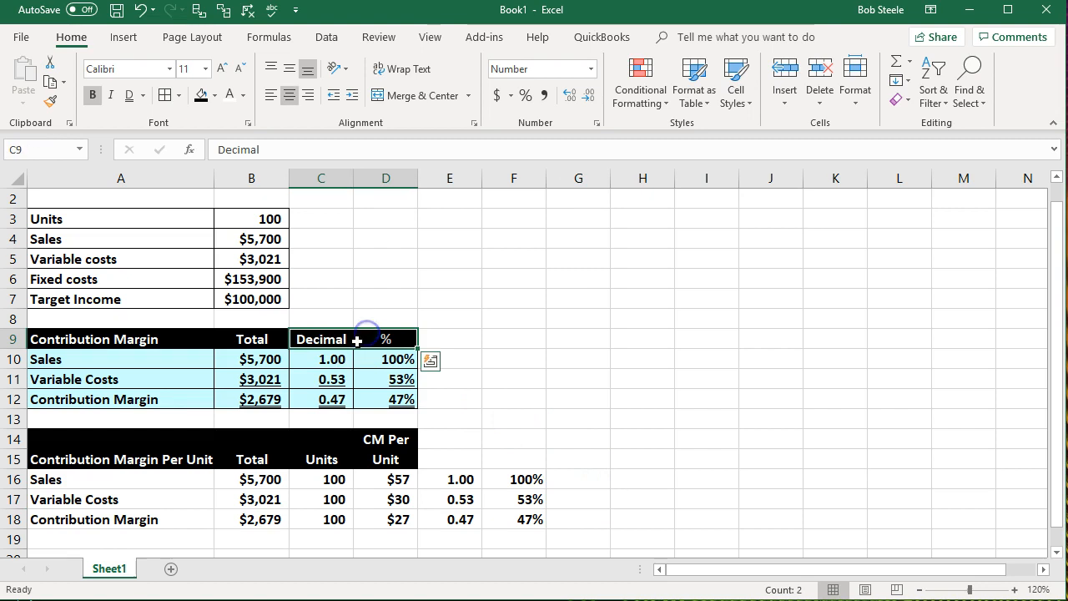
pyautogui.hotkey('ctrl', 'c')
pyautogui.click(461, 464)
pyautogui.hotkey('ctrl', 'v')
pyautogui.moveTo(467, 436); pyautogui.dragTo(515, 440)
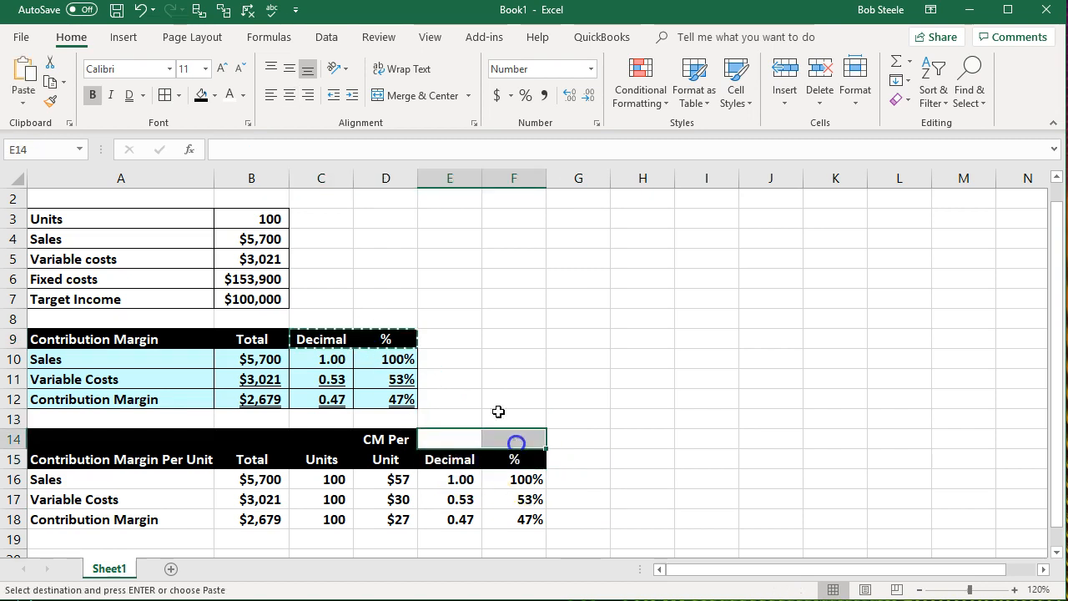
pyautogui.click(203, 94)
# - Fill the per-unit table body A16:F18 with the recently used light blue and add borders to all its cells
pyautogui.scroll(-1, 276, 275)
pyautogui.click(187, 434)
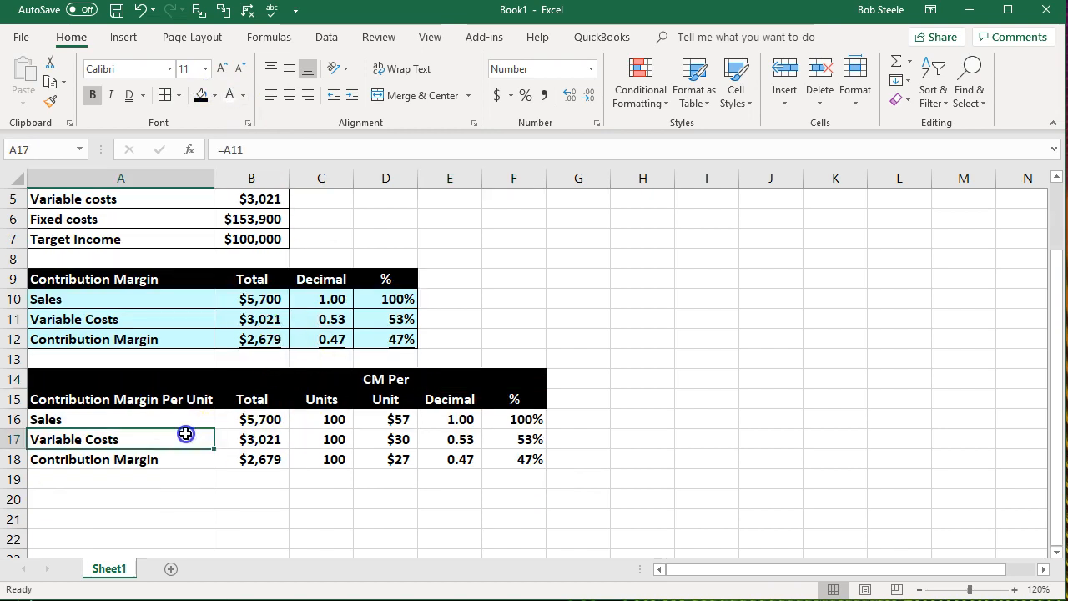
pyautogui.moveTo(125, 413); pyautogui.dragTo(502, 458)
pyautogui.rightClick(501, 458)
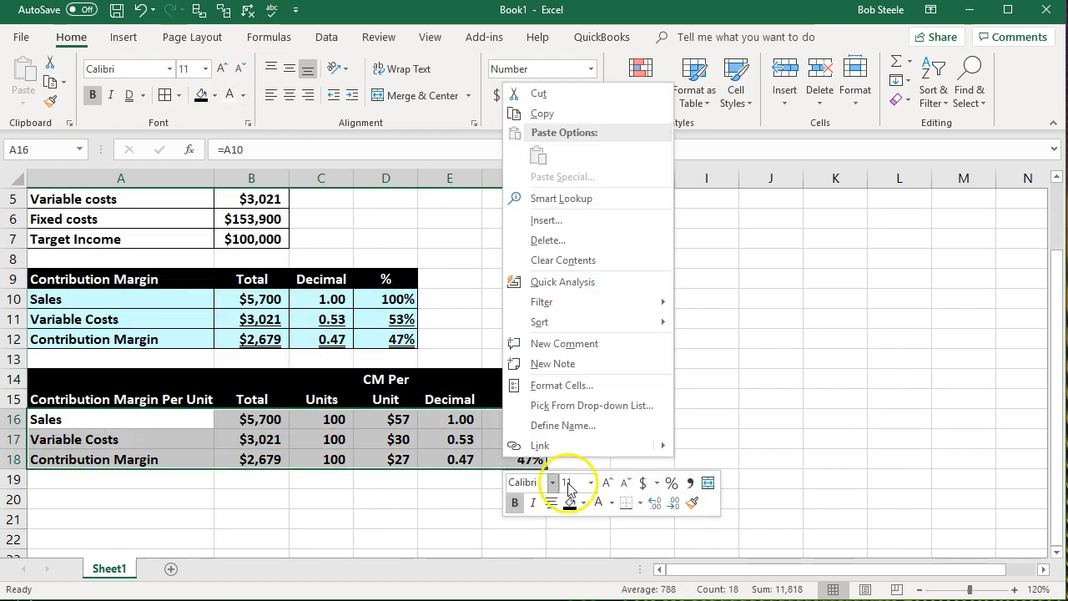
pyautogui.click(583, 503)
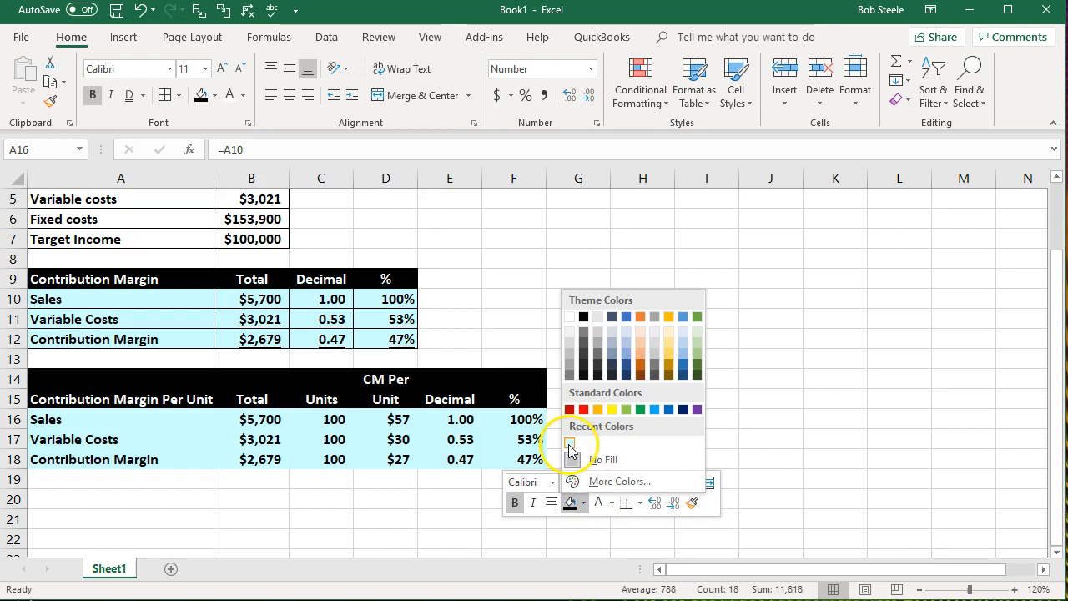
pyautogui.click(571, 443)
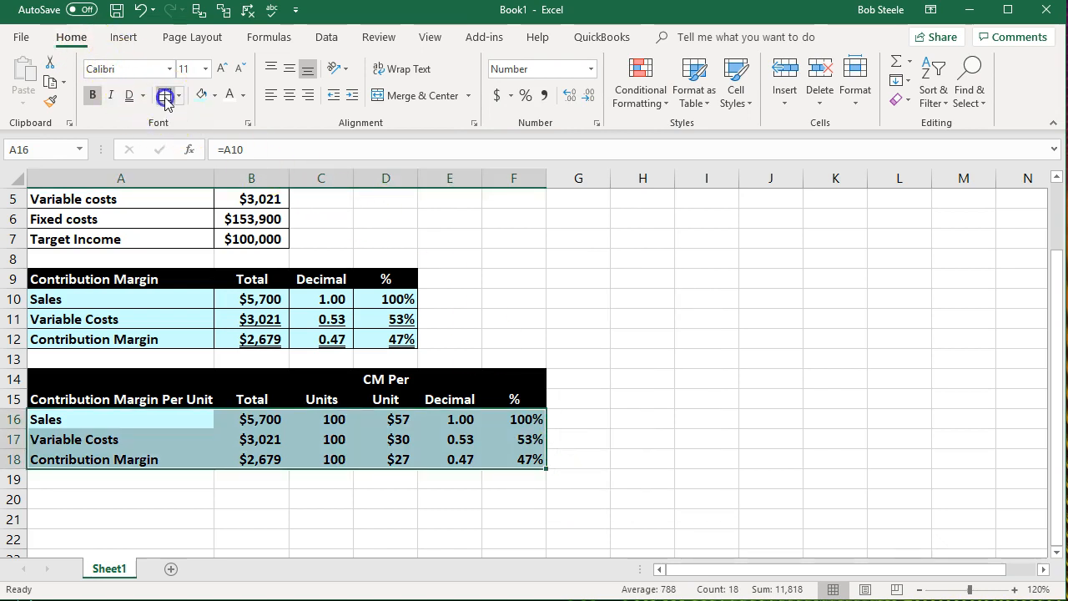
pyautogui.moveTo(639, 382); pyautogui.dragTo(668, 400)
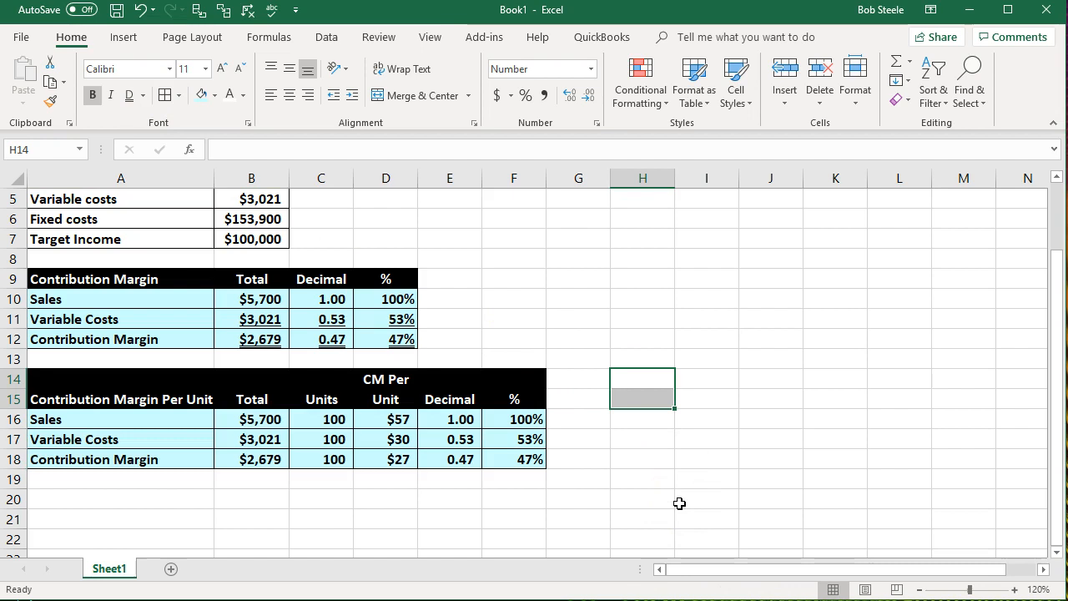
pyautogui.click(679, 504)
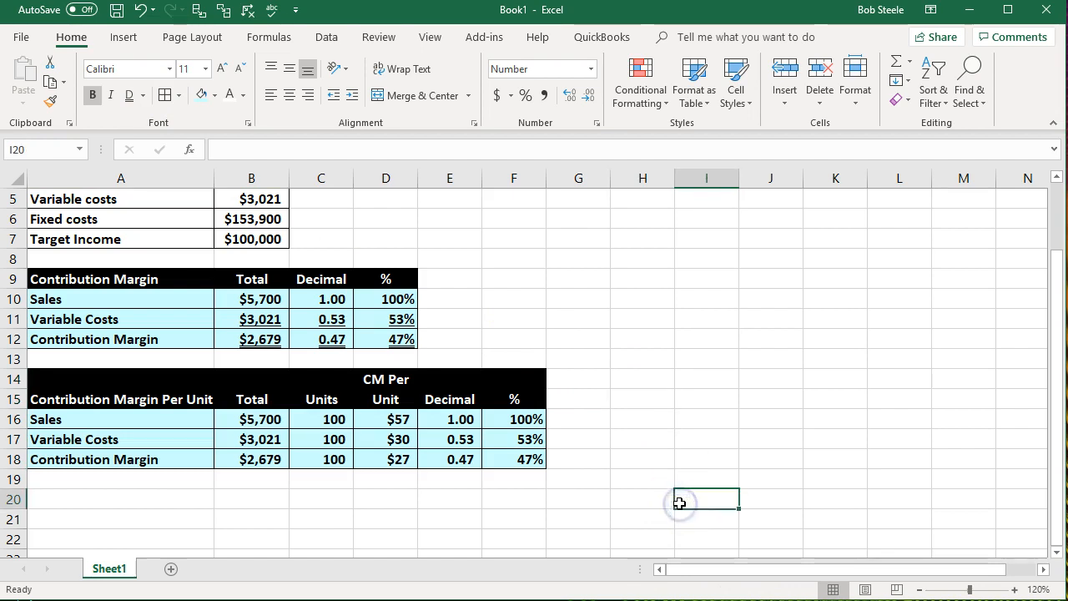
pyautogui.scroll(1, 680, 503)
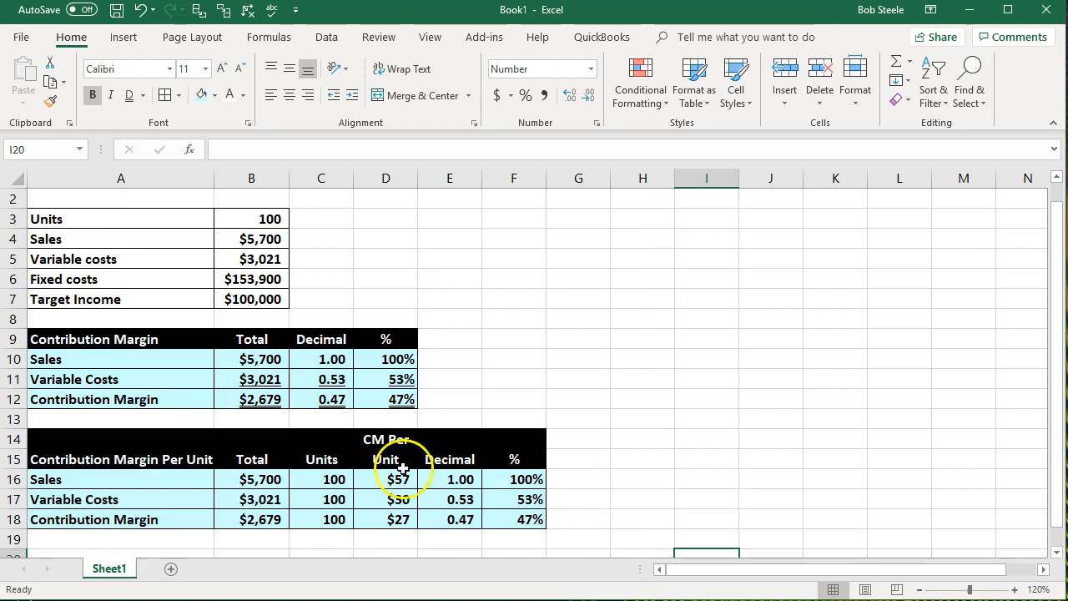
pyautogui.moveTo(179, 436); pyautogui.dragTo(487, 464)
pyautogui.moveTo(191, 482); pyautogui.dragTo(181, 518)
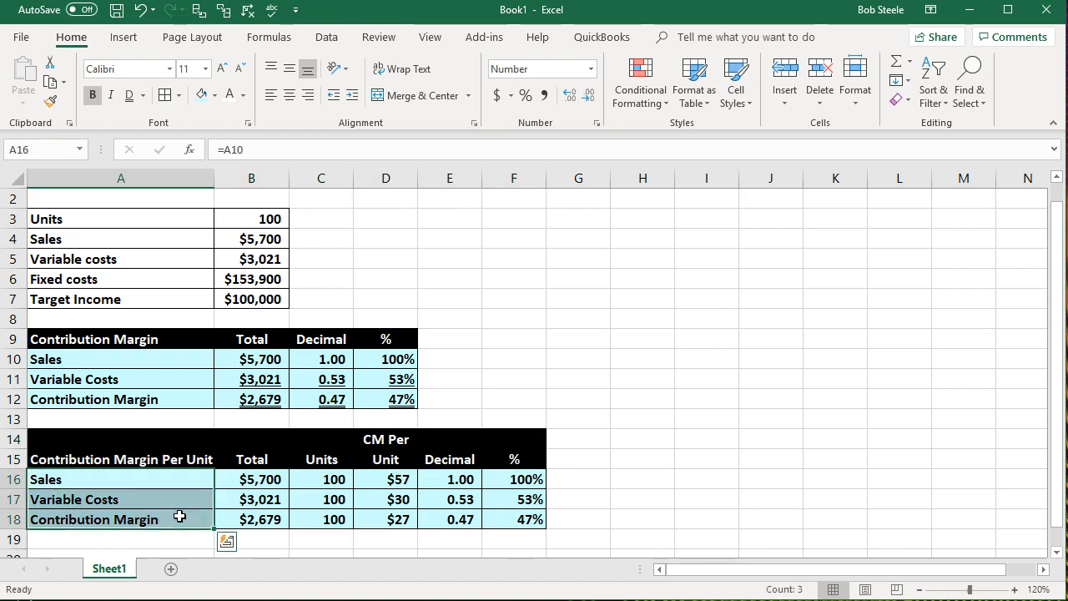